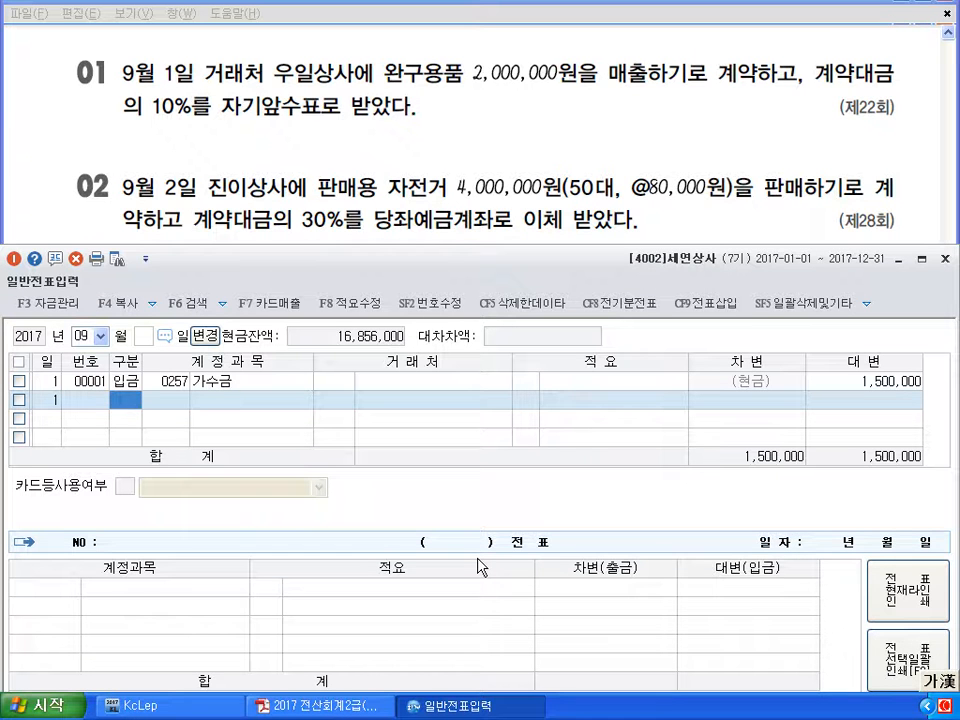
Enter the September 1 debit line: 0101 현금 200,000
{"action": "type", "text": "3"}
{"action": "key", "text": "Return"}
{"action": "type", "text": "101"}
{"action": "key", "text": "Return"}
{"action": "key", "text": "Return"}
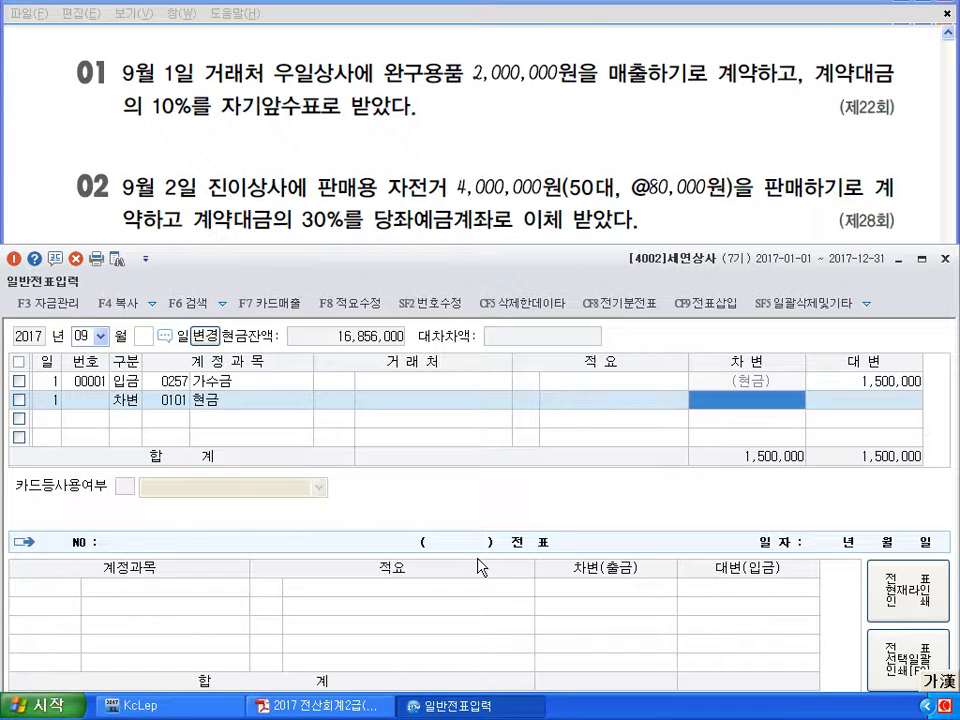
{"action": "type", "text": "2000000"}
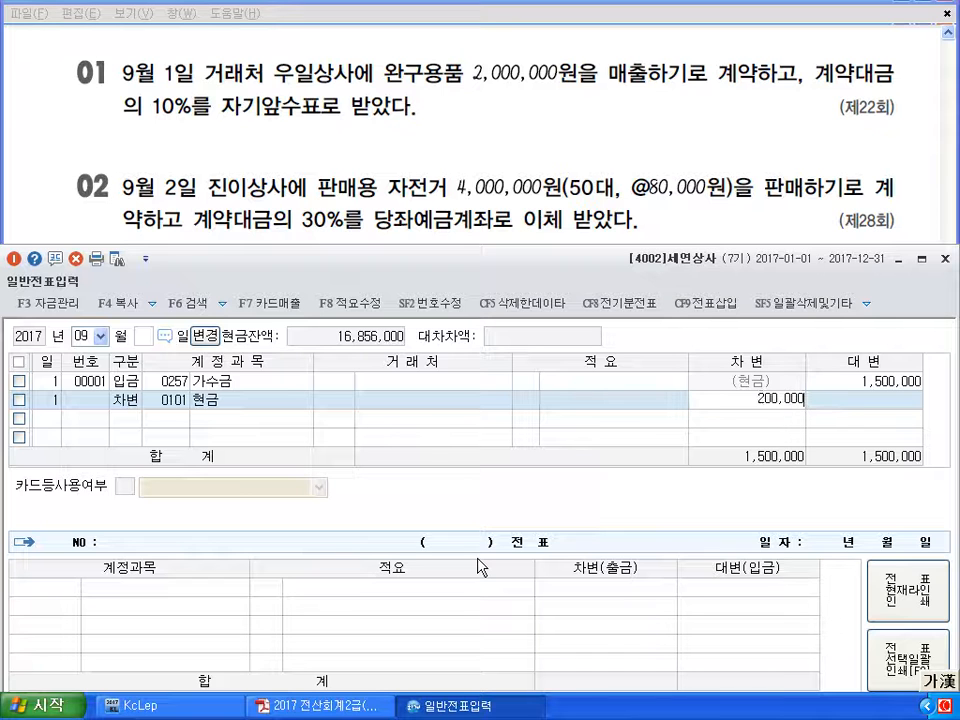
{"action": "key", "text": "Return"}
Credit 0259 선수금 200,000 for customer 101 우일상사, balancing totals at 1,700,000
{"action": "type", "text": "4"}
{"action": "key", "text": "Return"}
{"action": "type", "text": "259"}
{"action": "key", "text": "Return"}
{"action": "type", "text": "101"}
{"action": "key", "text": "Return"}
{"action": "key", "text": "Return"}
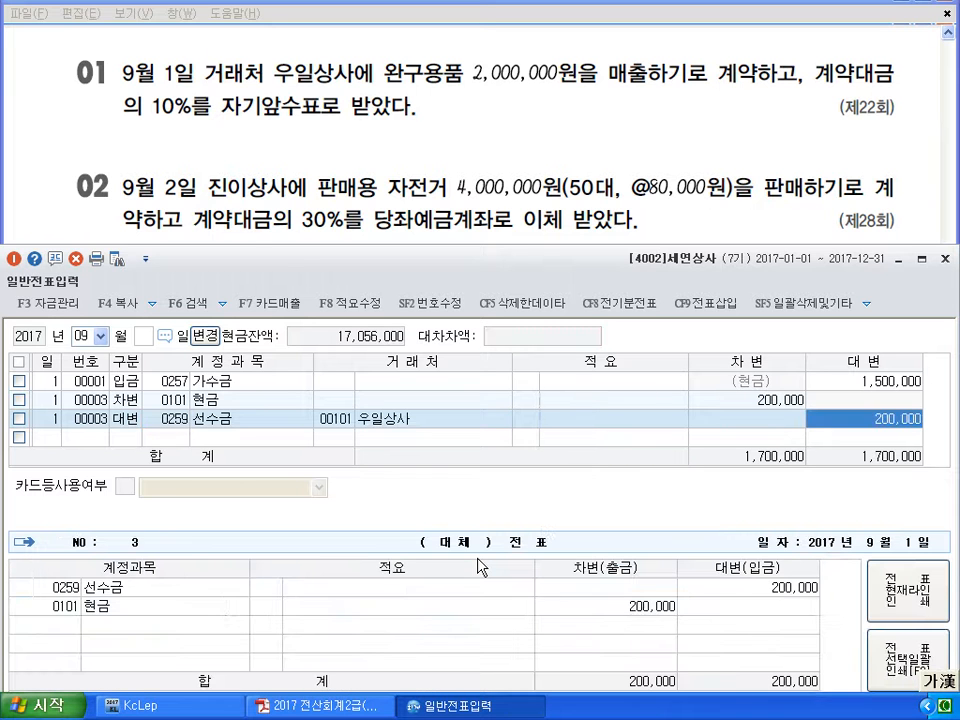
{"action": "key", "text": "Return"}
{"action": "type", "text": "2"}
{"action": "key", "text": "Return"}
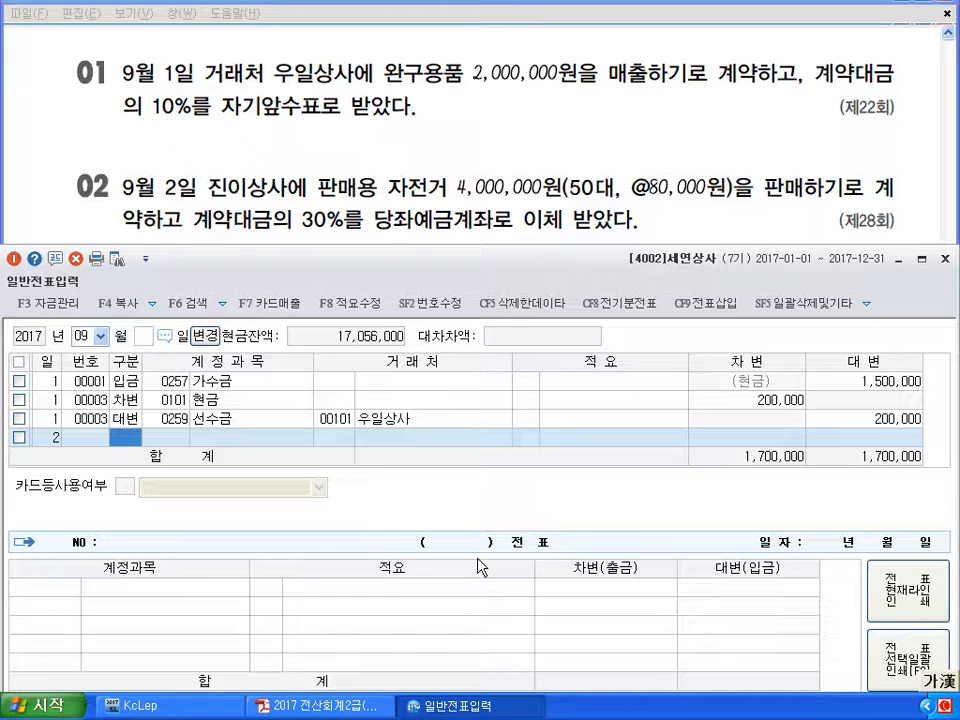
Enter the September 2 debit line: 0102 당좌예금 1,200,000
{"action": "type", "text": "3"}
{"action": "key", "text": "Return"}
{"action": "type", "text": "102"}
{"action": "key", "text": "Return"}
{"action": "key", "text": "Return"}
{"action": "key", "text": "Return"}
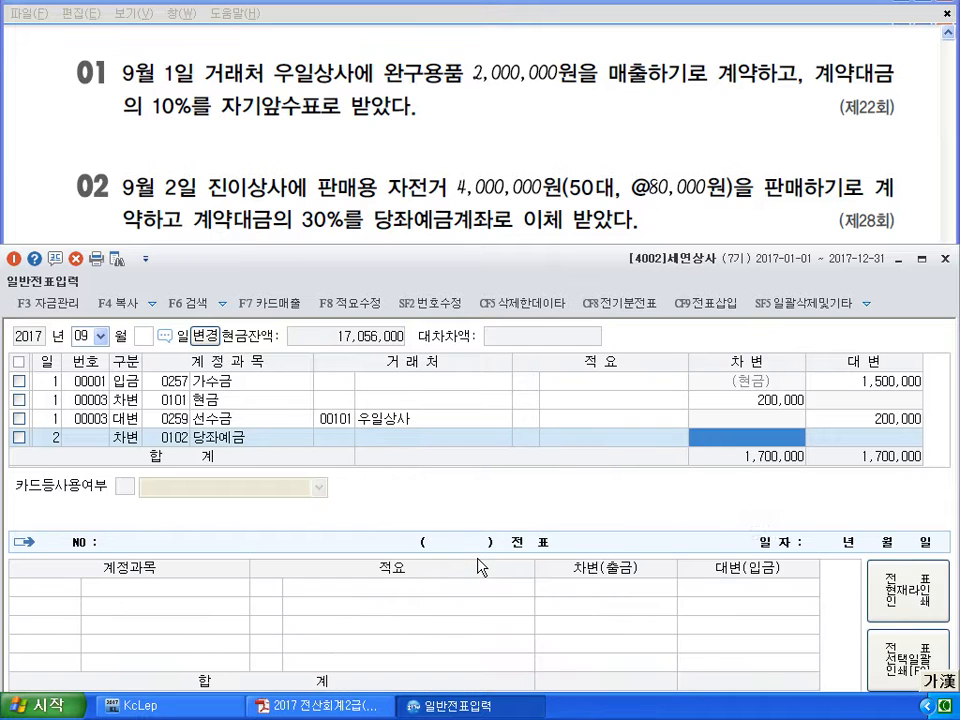
{"action": "type", "text": "1200000"}
{"action": "key", "text": "Return"}
{"action": "type", "text": "4"}
{"action": "key", "text": "Return"}
{"action": "type", "text": "259"}
Credit 0259 선수금 1,200,000 for customer 102 진이상사, bringing totals to 2,900,000
{"action": "key", "text": "Return"}
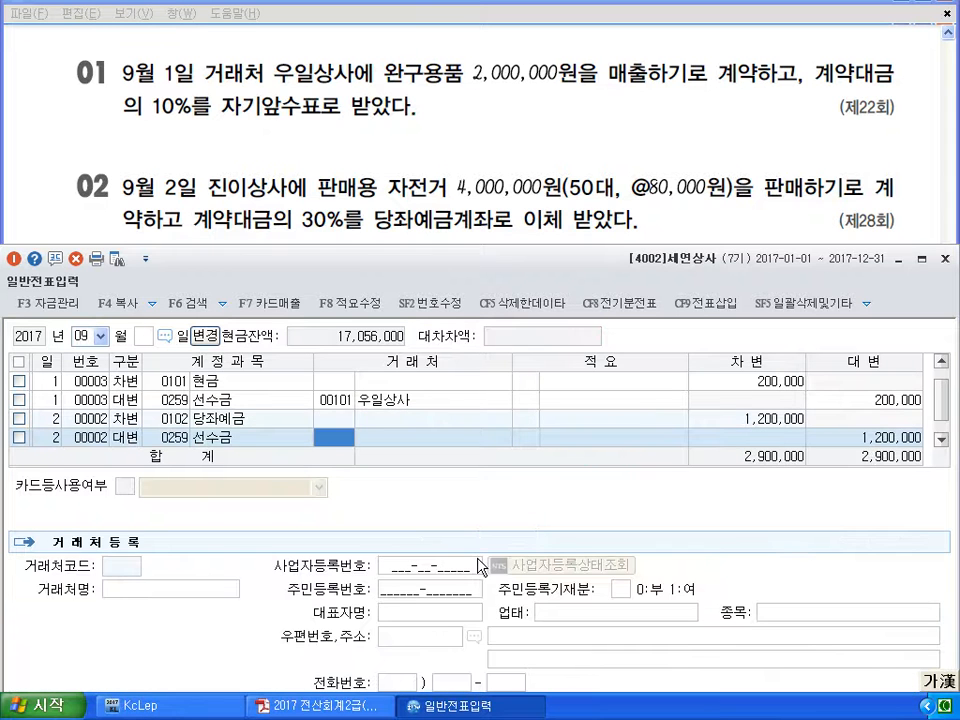
{"action": "type", "text": "102"}
{"action": "key", "text": "Return"}
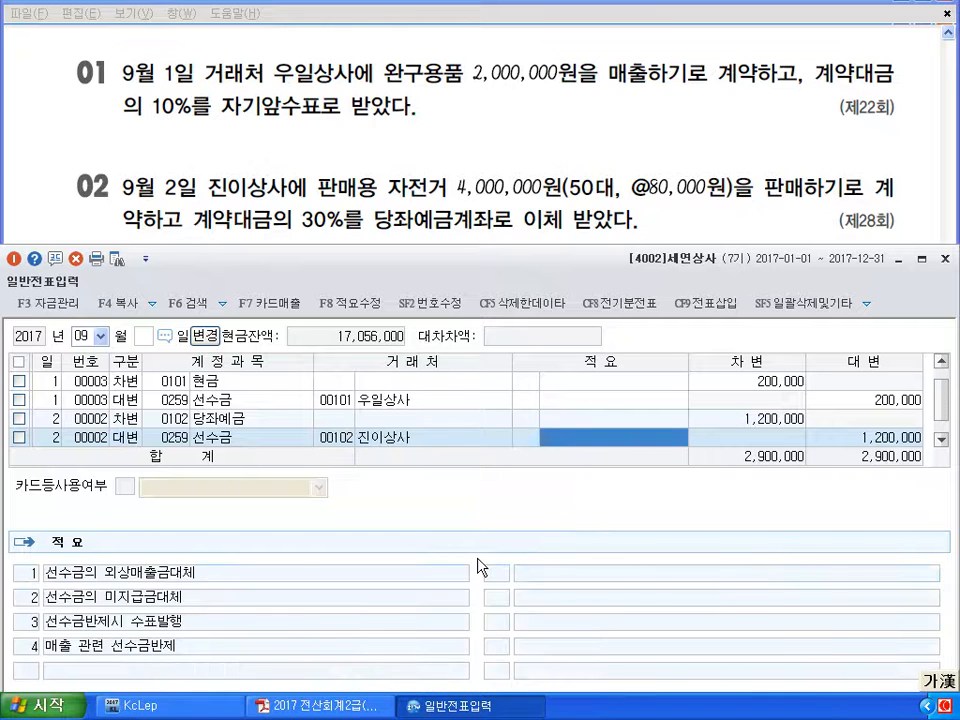
{"action": "key", "text": "Return"}
{"action": "key", "text": "Return"}
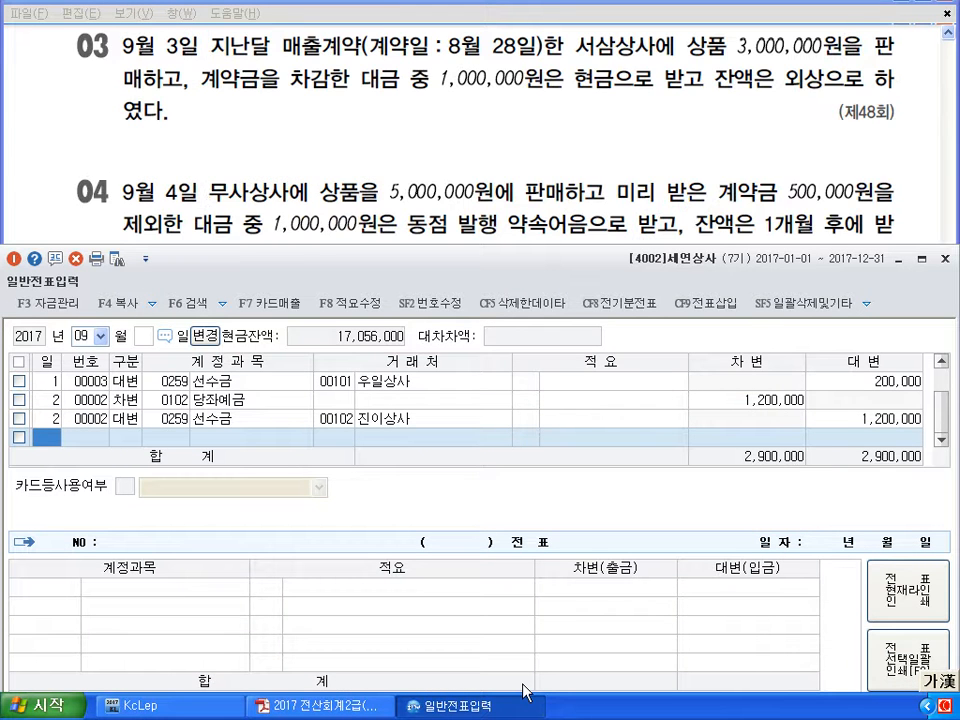
{"action": "type", "text": "3"}
{"action": "key", "text": "Return"}
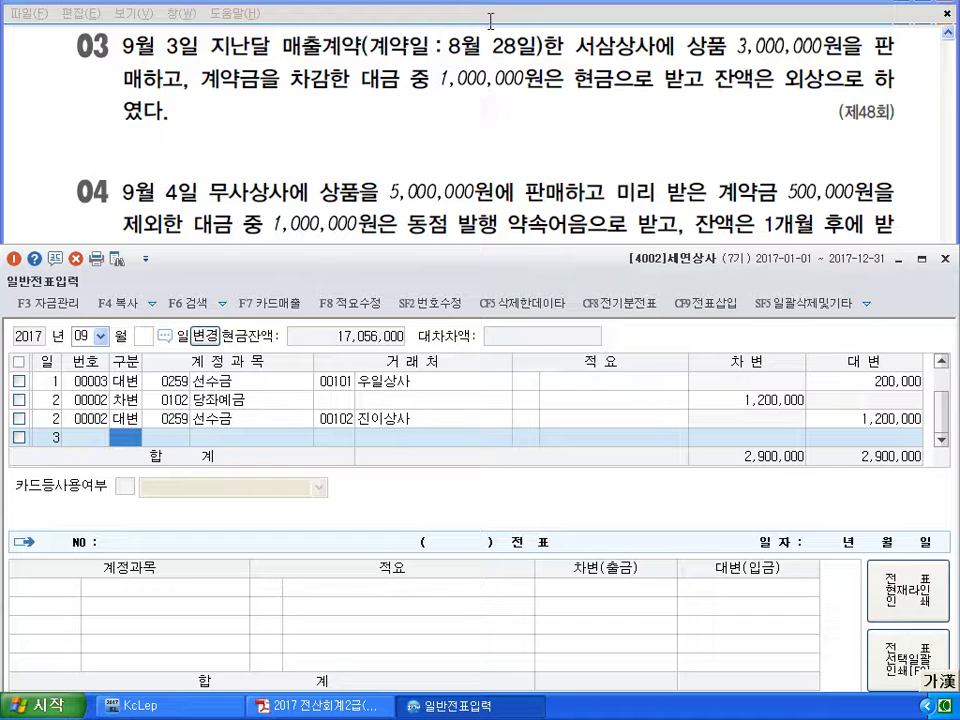
{"action": "left_click", "coordinate": [100, 336]}
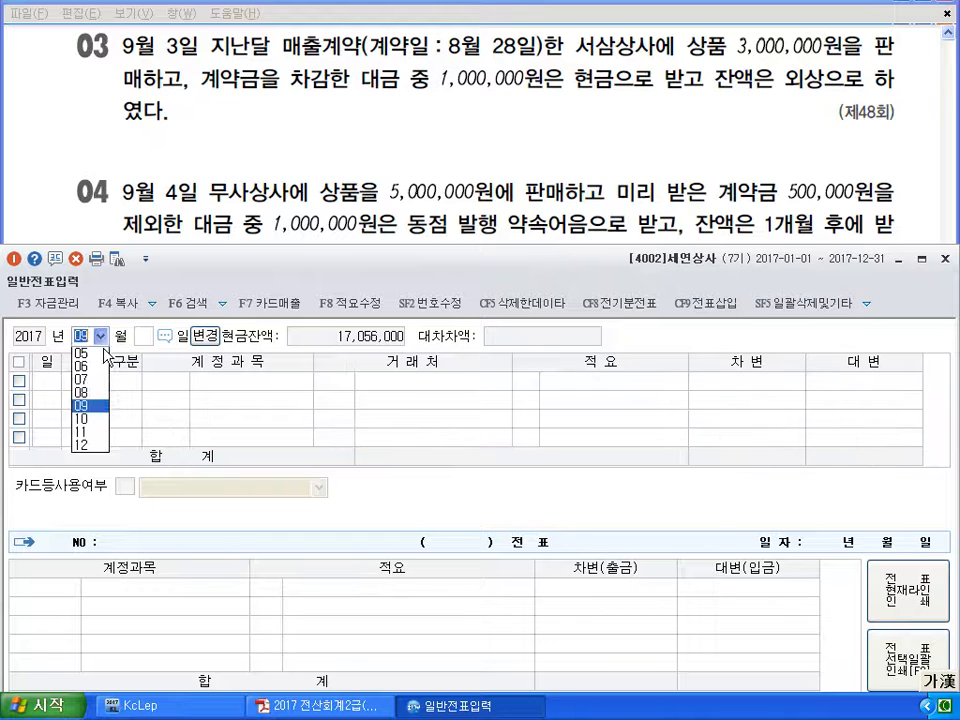
{"action": "left_click", "coordinate": [100, 446]}
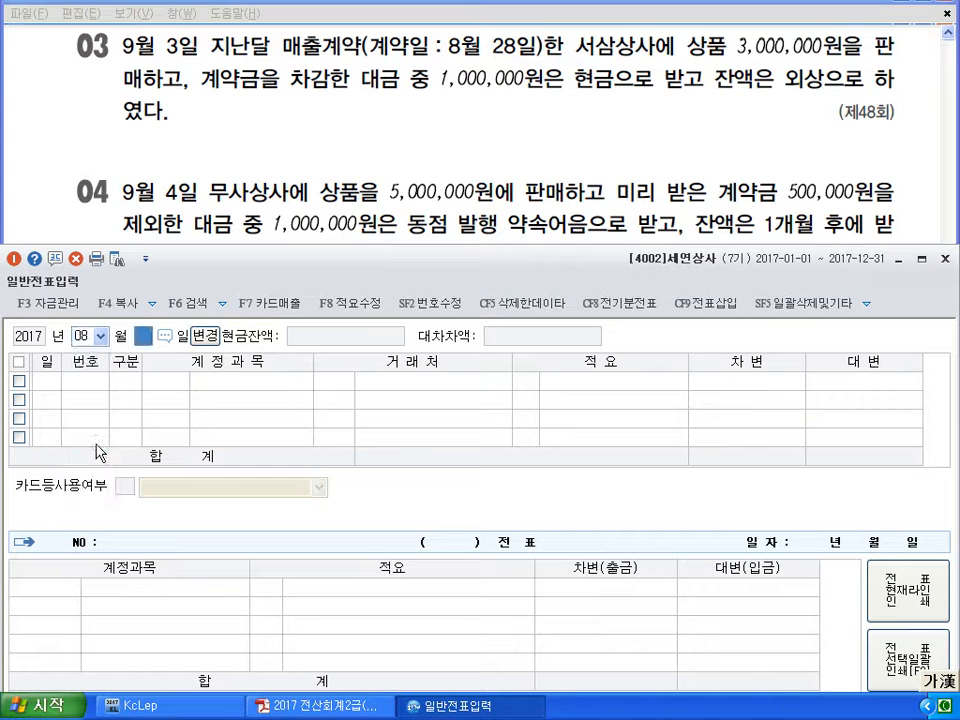
{"action": "type", "text": "28"}
{"action": "key", "text": "Return"}
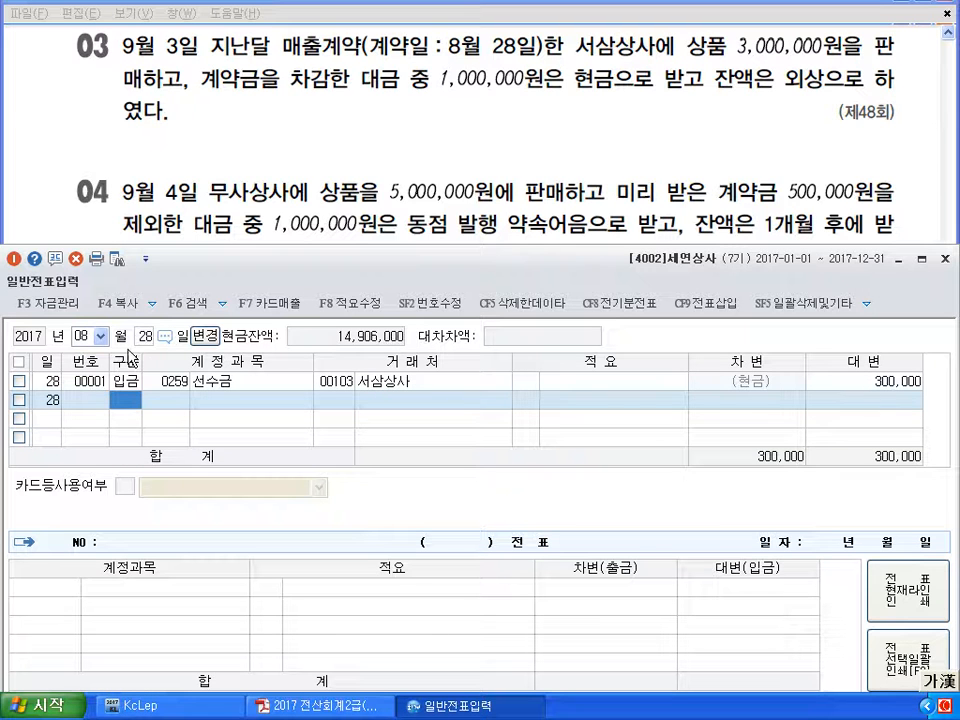
{"action": "left_click", "coordinate": [88, 337]}
{"action": "type", "text": "09"}
{"action": "key", "text": "Return"}
{"action": "key", "text": "BackSpace"}
{"action": "key", "text": "Return"}
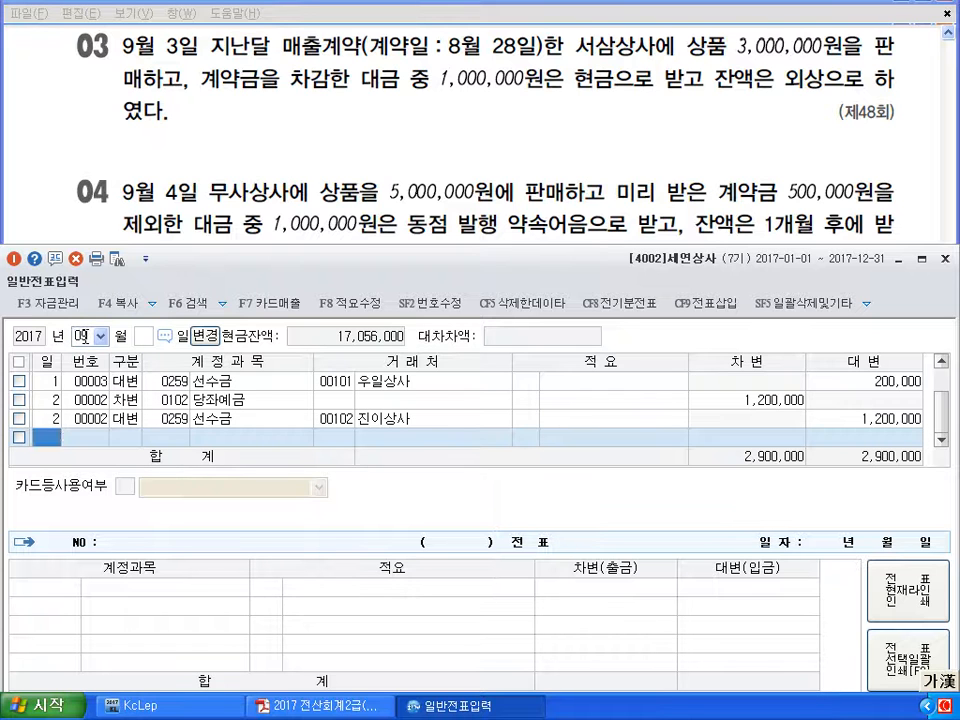
{"action": "type", "text": "3"}
{"action": "key", "text": "Return"}
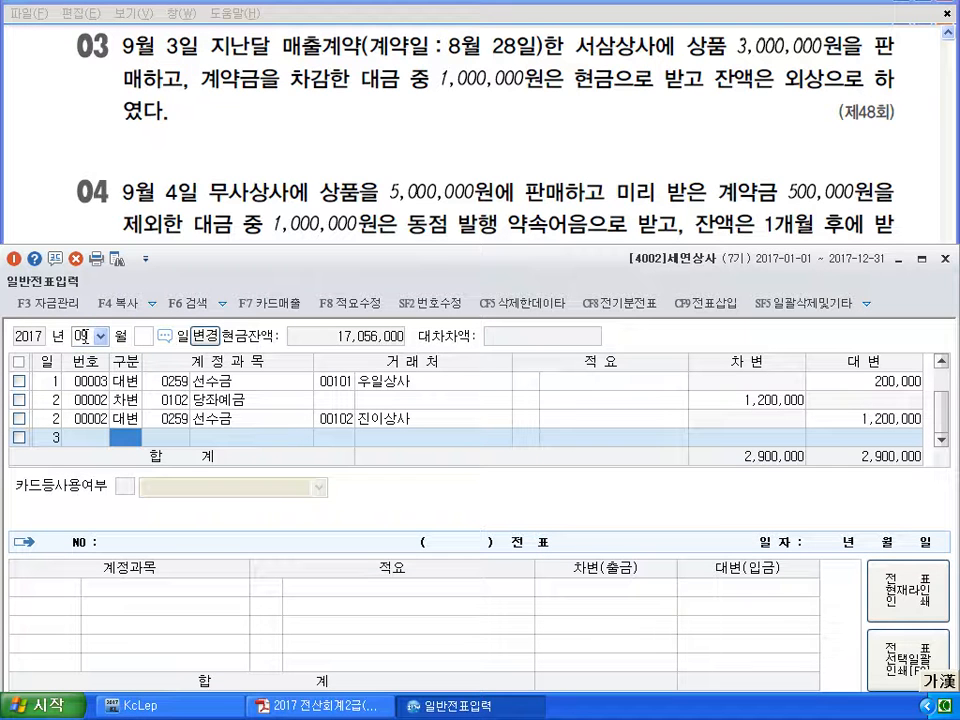
Credit 0401 상품매출 3,000,000 on September 3
{"action": "type", "text": "4401"}
{"action": "key", "text": "Return"}
{"action": "key", "text": "Return"}
{"action": "key", "text": "Return"}
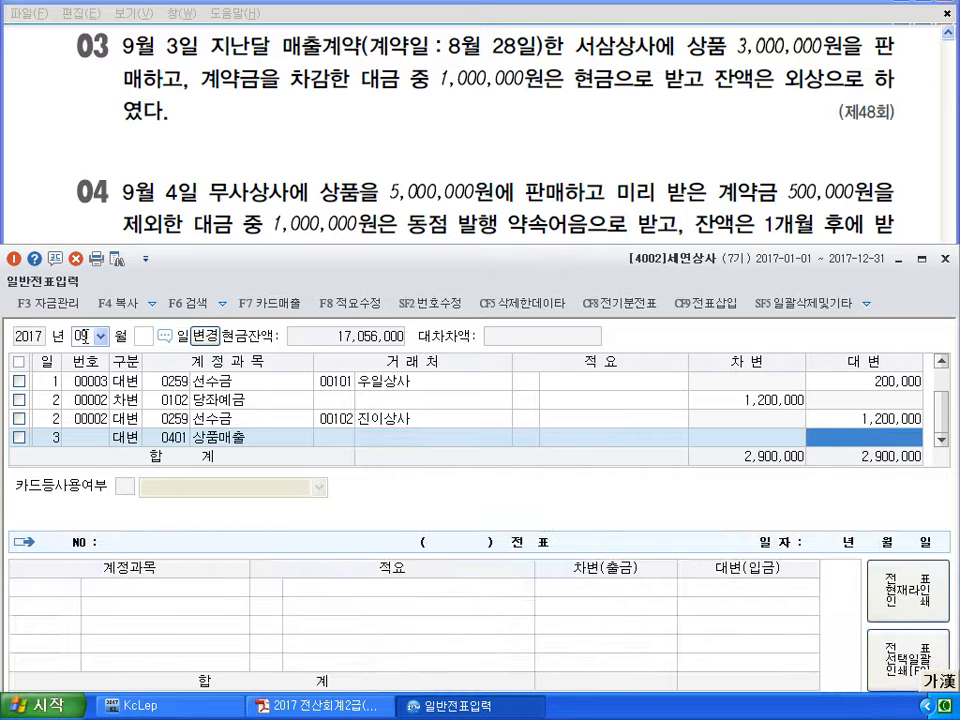
{"action": "type", "text": "3000000"}
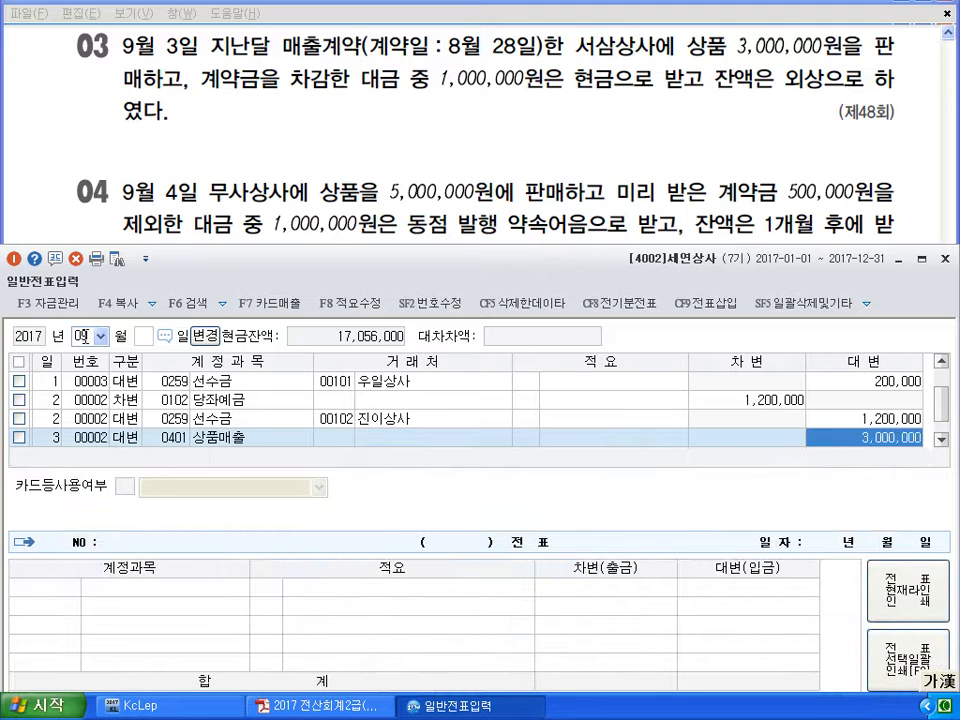
{"action": "key", "text": "Return"}
Debit 0259 선수금 300,000 for customer 103 서삼상사
{"action": "type", "text": "3"}
{"action": "key", "text": "Return"}
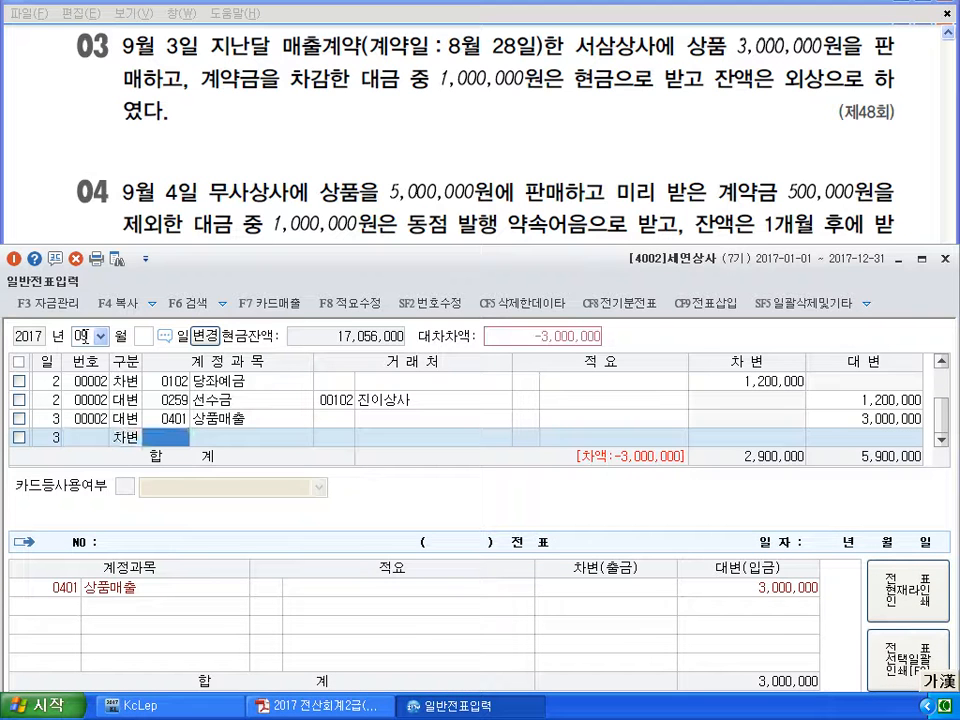
{"action": "type", "text": "0259"}
{"action": "key", "text": "Return"}
{"action": "type", "text": "103"}
{"action": "key", "text": "Return"}
{"action": "key", "text": "Return"}
{"action": "type", "text": "300,000"}
{"action": "key", "text": "Return"}
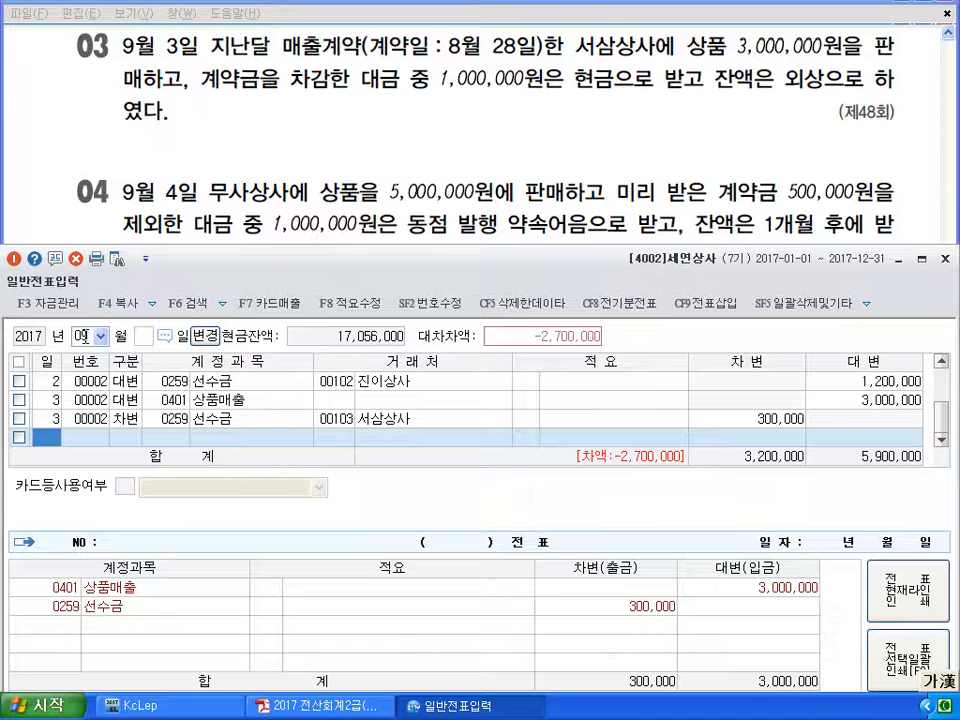
Add a day-3 debit line for 0101 현금 1,000,000
{"action": "type", "text": "3"}
{"action": "key", "text": "Return"}
{"action": "type", "text": "3"}
{"action": "key", "text": "Return"}
{"action": "type", "text": "101"}
{"action": "key", "text": "Return"}
{"action": "key", "text": "Return"}
{"action": "key", "text": "Return"}
{"action": "type", "text": "1,000,000"}
{"action": "key", "text": "Return"}
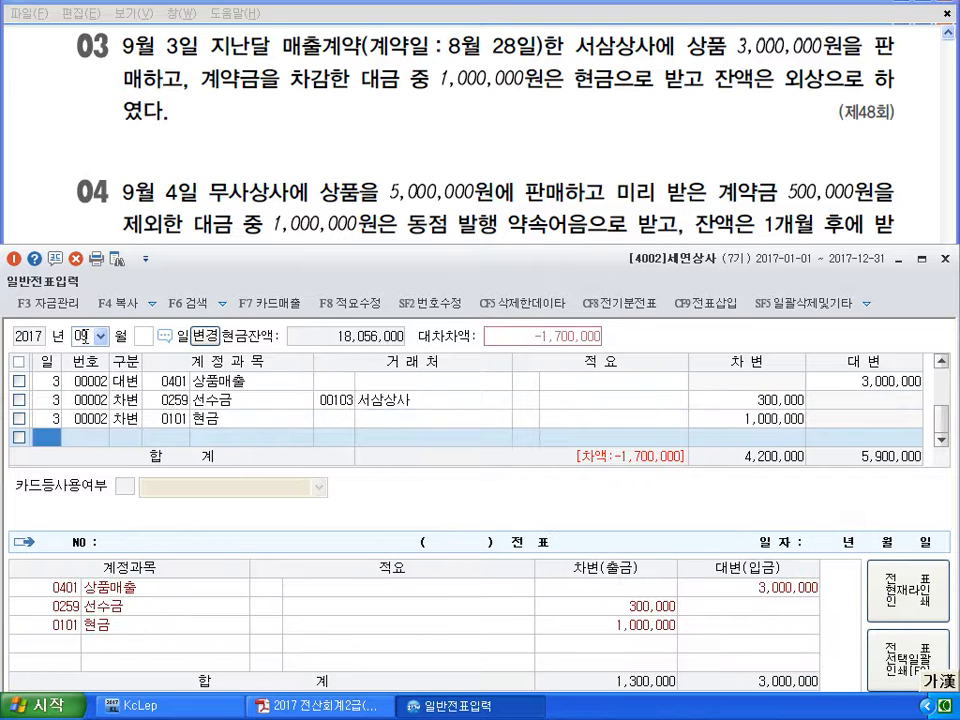
{"action": "type", "text": "3"}
Debit 0108 외상매출금 1,700,000 for 서삼상사, balancing the sale at 5,900,000
{"action": "key", "text": "Return"}
{"action": "type", "text": "3"}
{"action": "key", "text": "Return"}
{"action": "type", "text": "108"}
{"action": "key", "text": "Return"}
{"action": "type", "text": "103"}
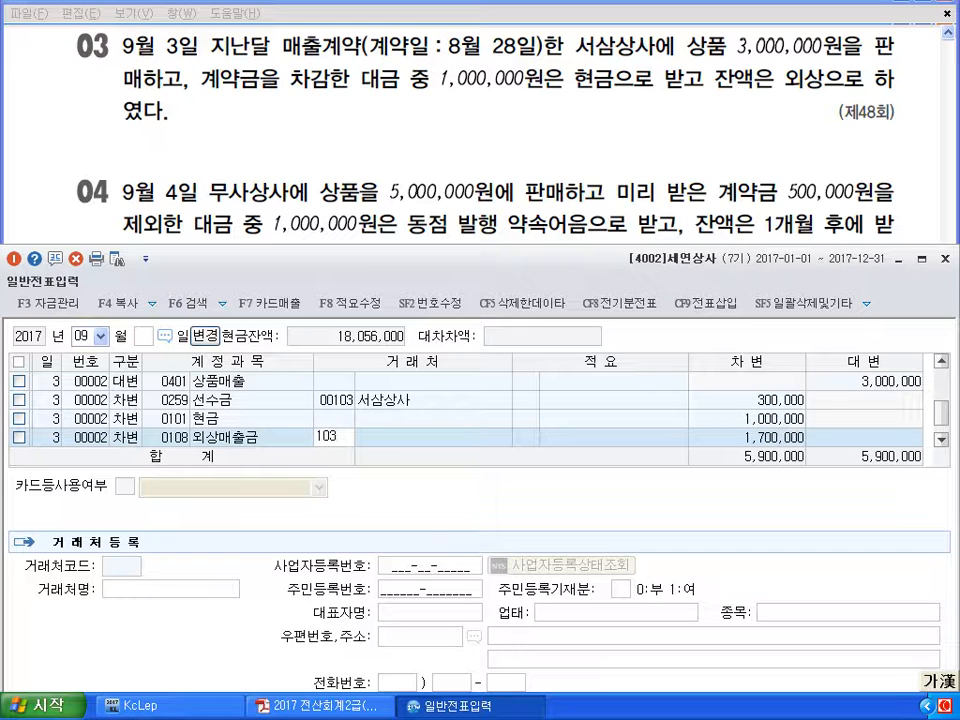
{"action": "key", "text": "Return"}
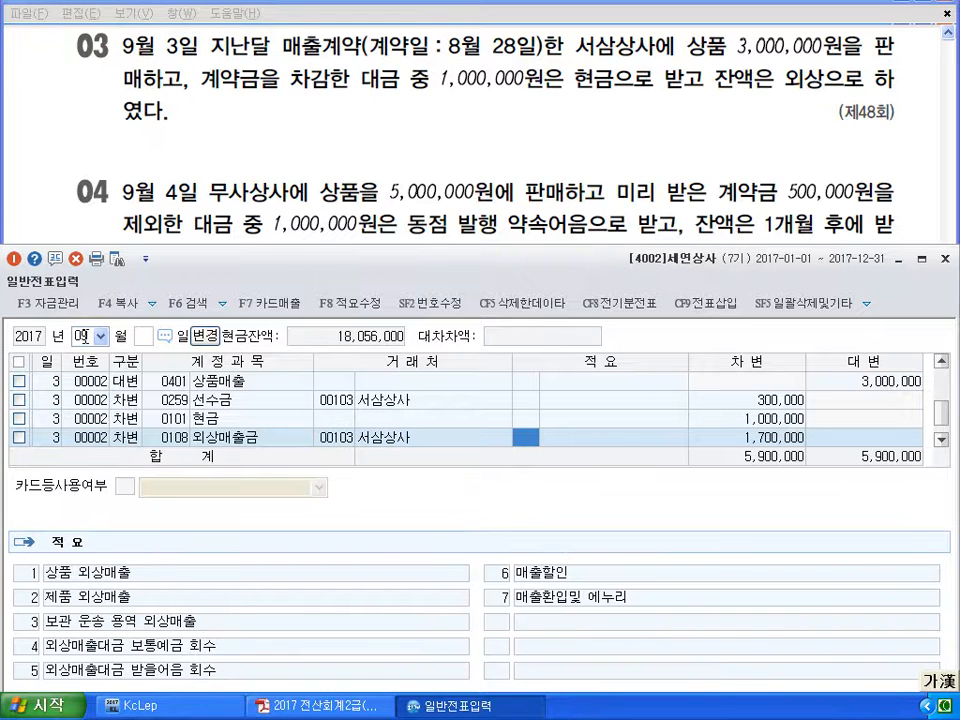
{"action": "key", "text": "Return"}
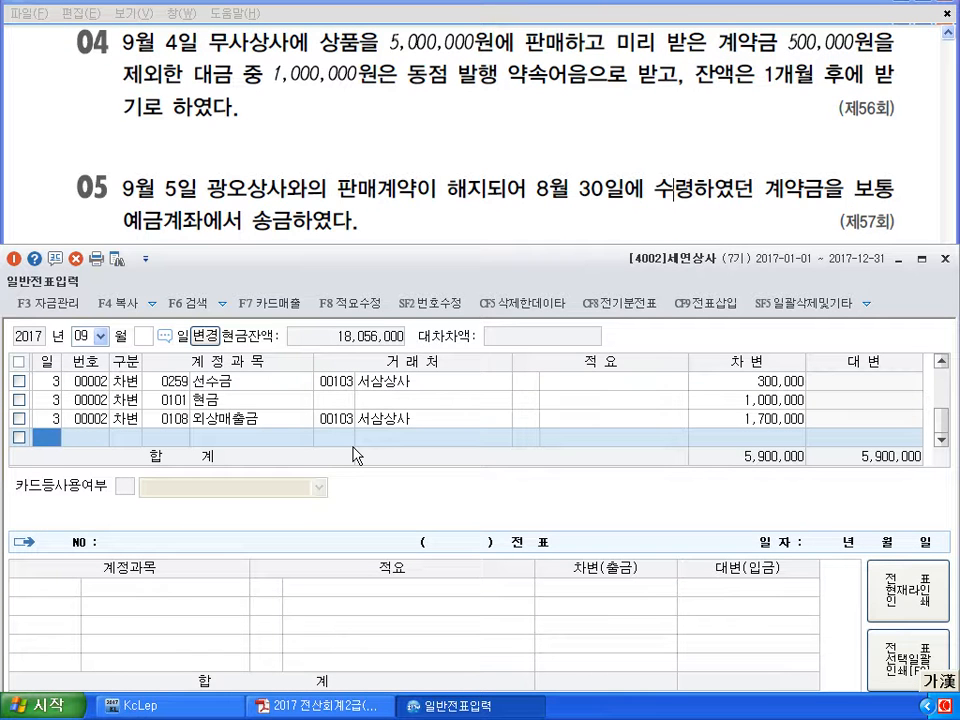
{"action": "type", "text": "4"}
{"action": "key", "text": "Return"}
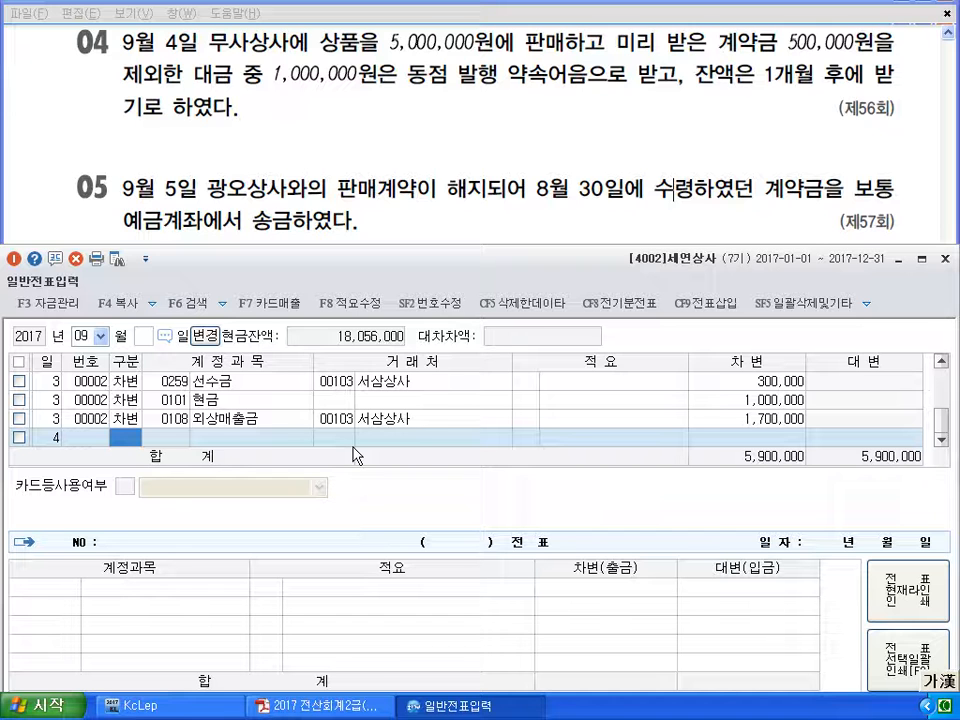
Credit 0401 상품매출 5,000,000 on September 4
{"action": "type", "text": "4"}
{"action": "key", "text": "Return"}
{"action": "type", "text": "401"}
{"action": "key", "text": "Return"}
{"action": "key", "text": "Return"}
{"action": "key", "text": "Return"}
{"action": "type", "text": "5000000"}
{"action": "key", "text": "Return"}
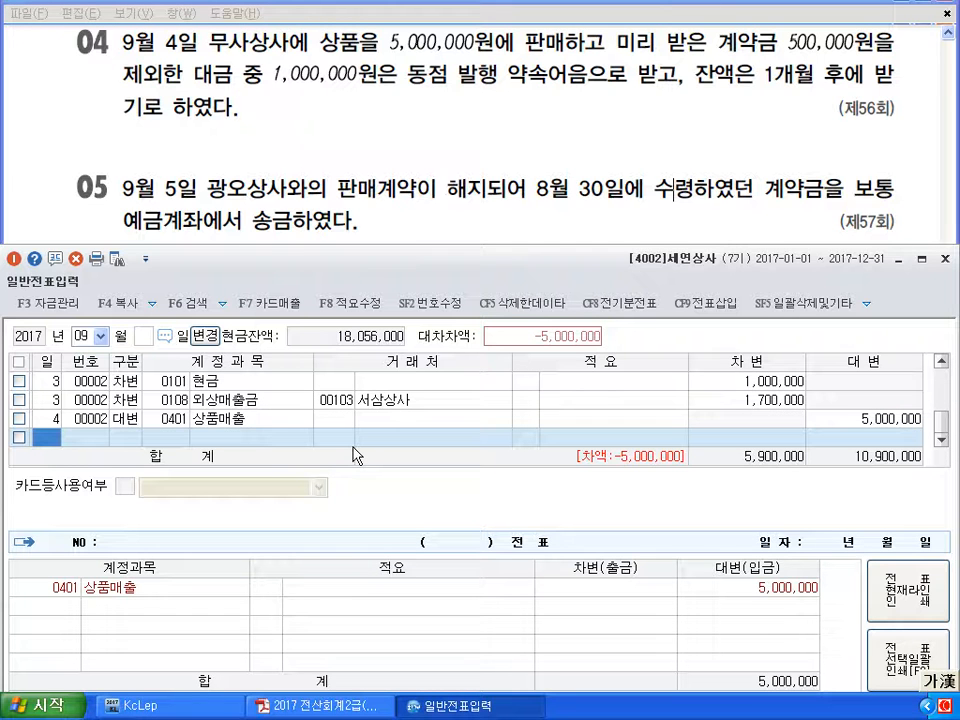
Debit 0259 선수금 500,000 for customer 104 무사상사
{"action": "key", "text": "Return"}
{"action": "type", "text": "3"}
{"action": "key", "text": "Return"}
{"action": "type", "text": "259"}
{"action": "key", "text": "Return"}
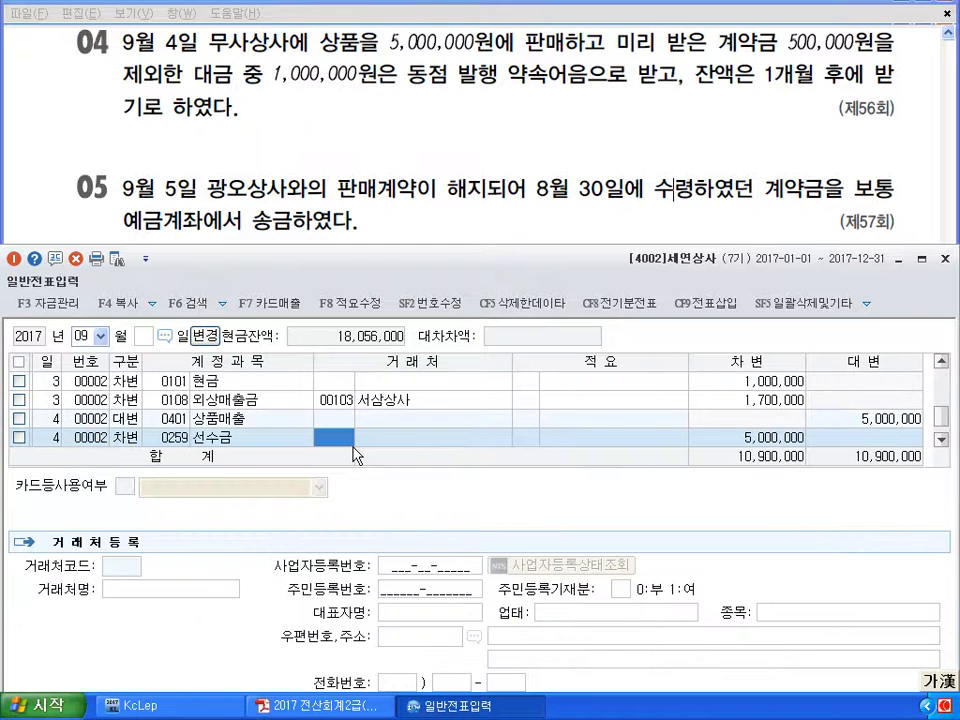
{"action": "type", "text": "104"}
{"action": "key", "text": "Return"}
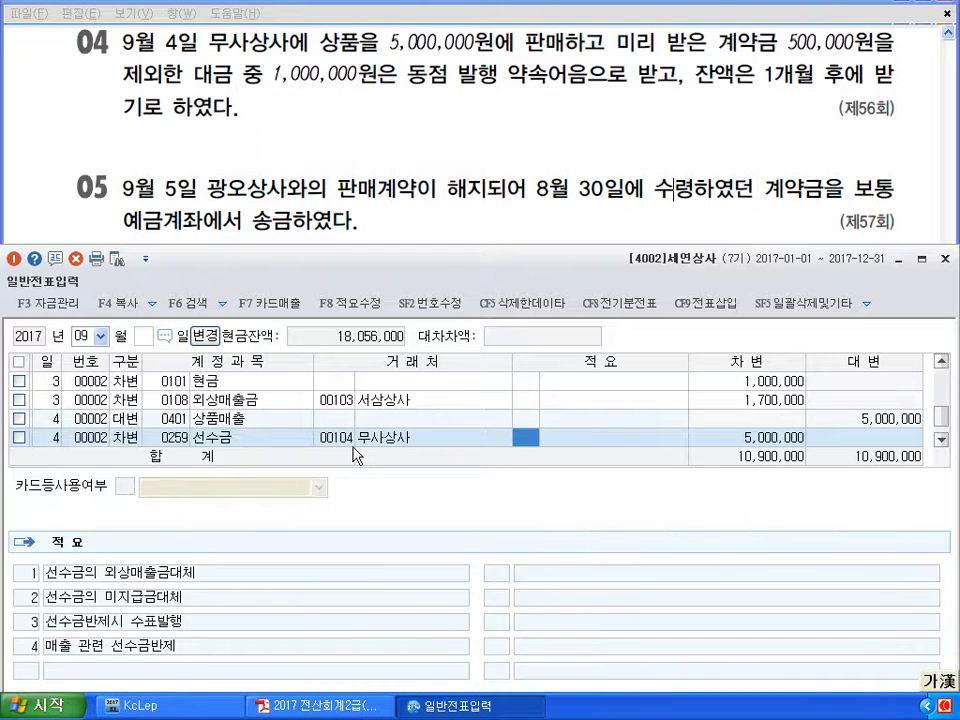
{"action": "key", "text": "Return"}
{"action": "type", "text": "500000"}
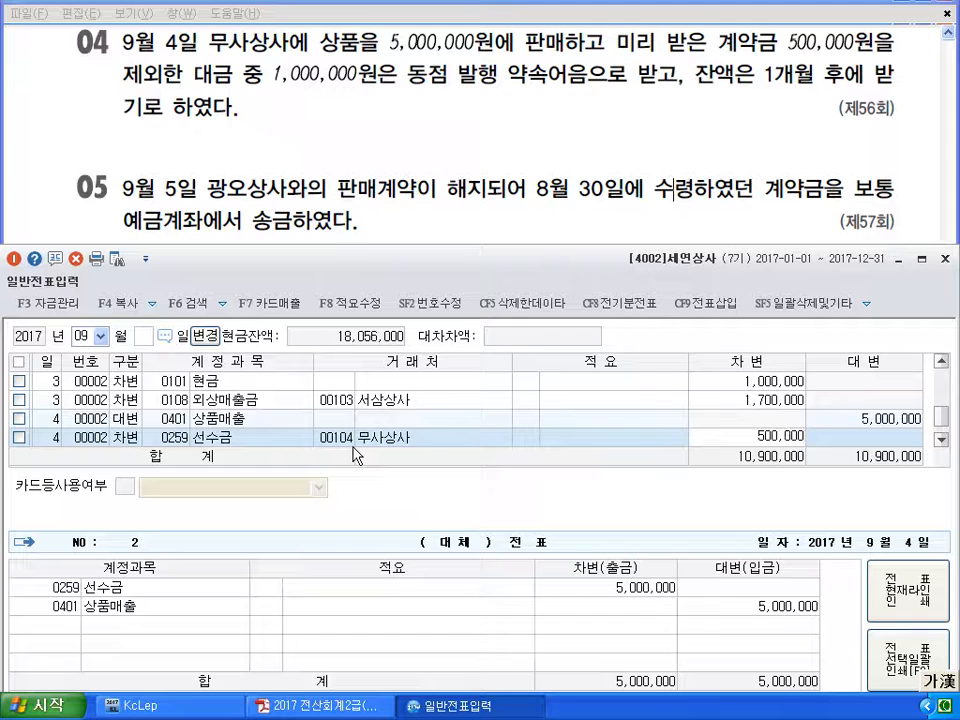
{"action": "key", "text": "Return"}
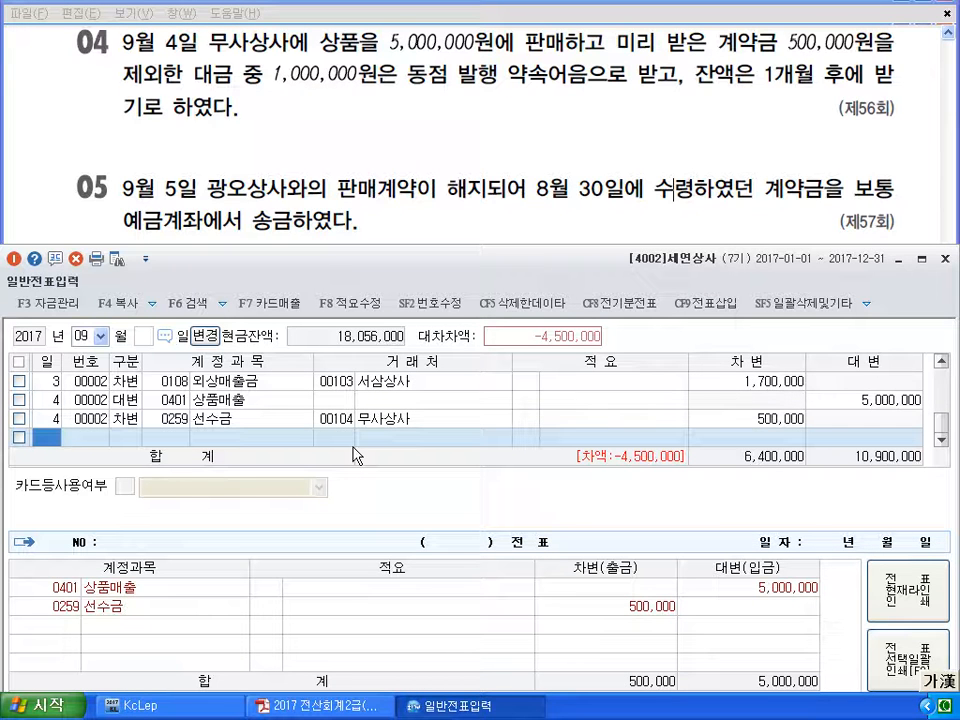
Debit 0110 받을어음 1,000,000 for 무사상사
{"action": "key", "text": "Return"}
{"action": "type", "text": "3"}
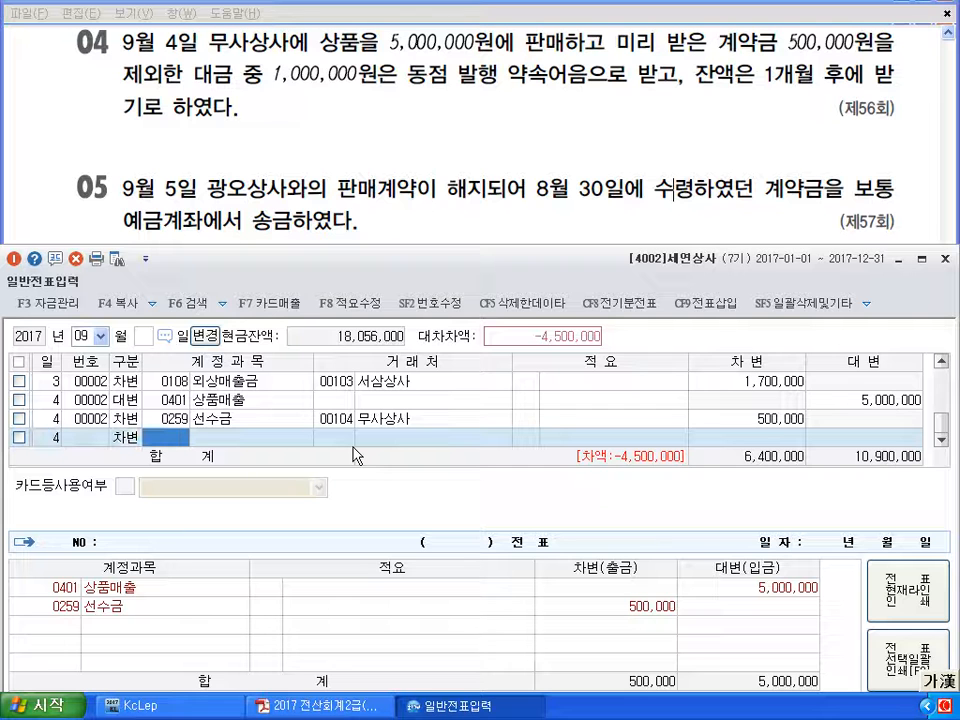
{"action": "type", "text": "110"}
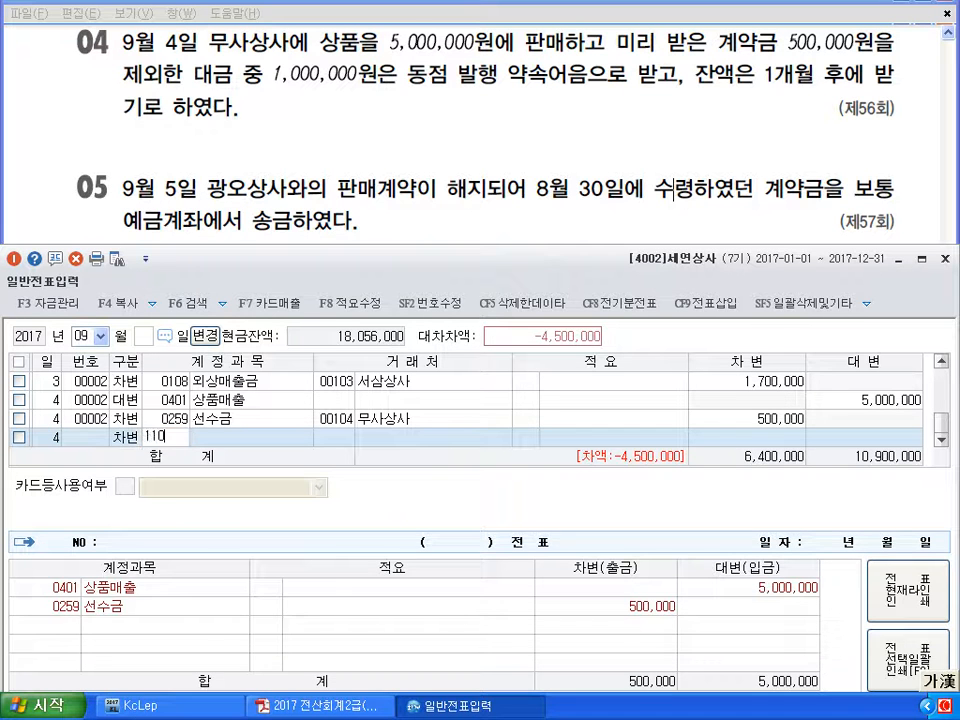
{"action": "key", "text": "Return"}
{"action": "type", "text": "104"}
{"action": "key", "text": "Return"}
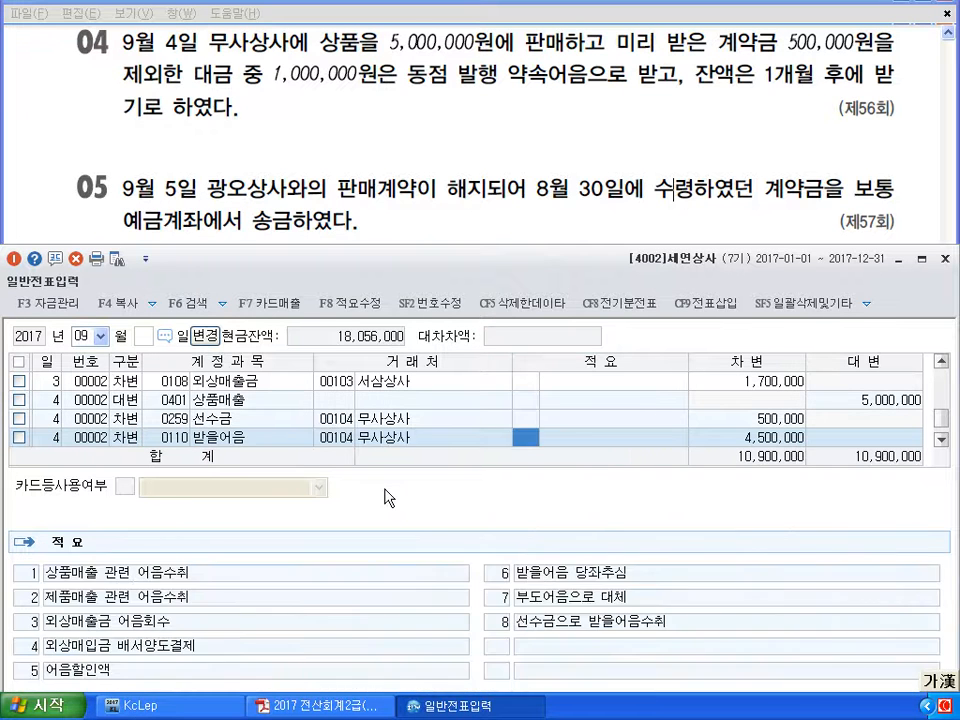
{"action": "key", "text": "Return"}
{"action": "type", "text": "1,000,000"}
{"action": "key", "text": "Return"}
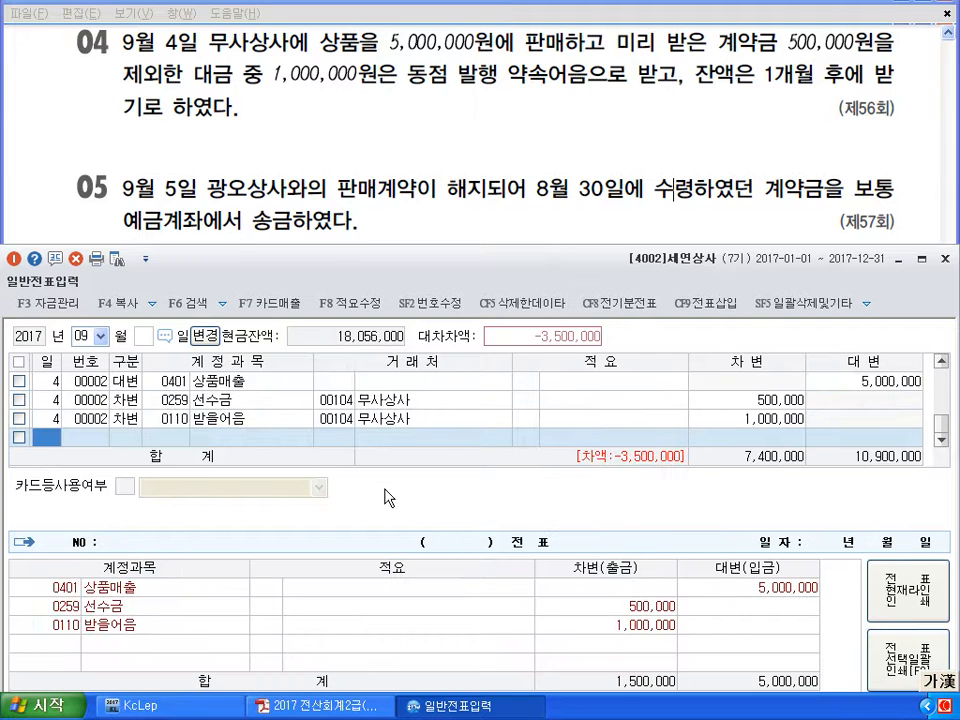
Debit 0108 외상매출금 3,500,000 for 무사상사, balancing totals at 10,900,000
{"action": "key", "text": "Return"}
{"action": "type", "text": "3"}
{"action": "key", "text": "Return"}
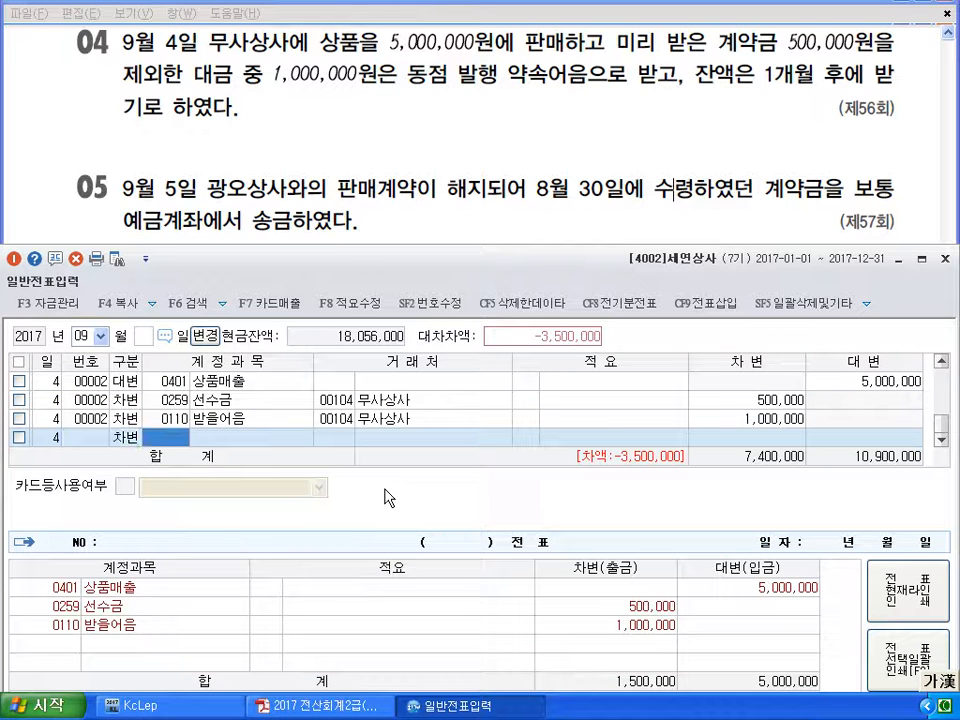
{"action": "type", "text": "108"}
{"action": "key", "text": "Return"}
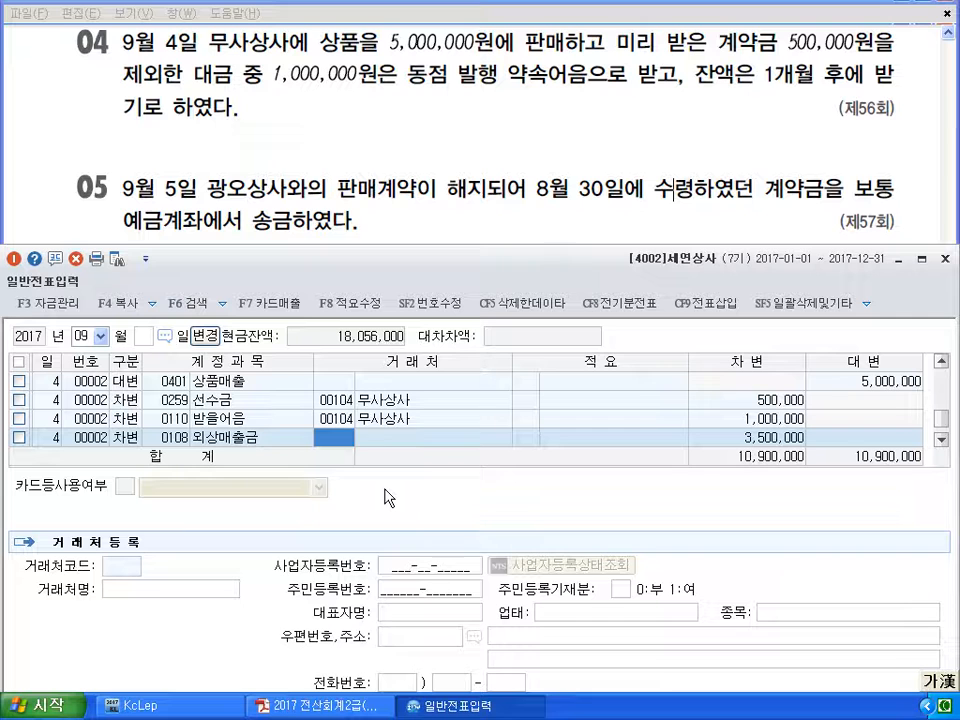
{"action": "key", "text": "plus"}
{"action": "type", "text": "무사"}
{"action": "key", "text": "Return"}
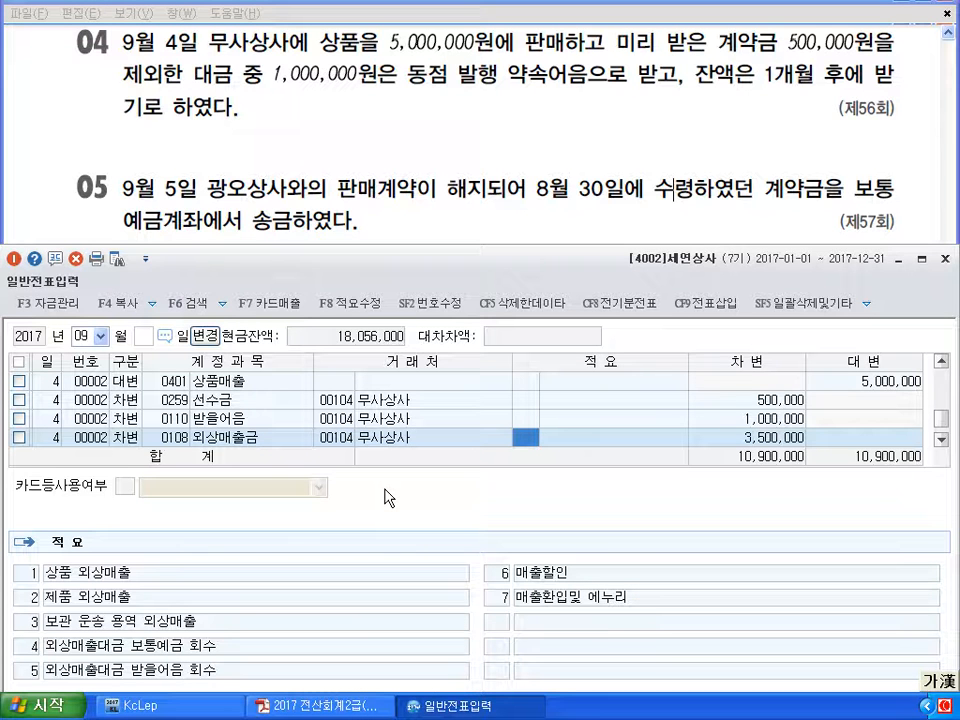
{"action": "key", "text": "Up"}
{"action": "key", "text": "Up"}
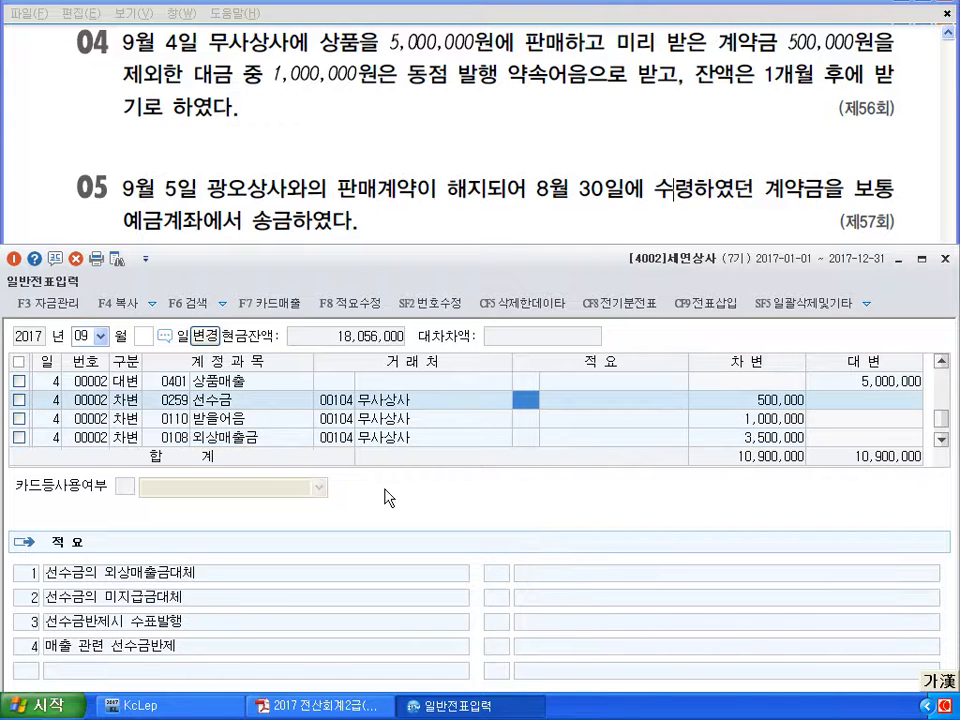
{"action": "key", "text": "Down"}
{"action": "key", "text": "Down"}
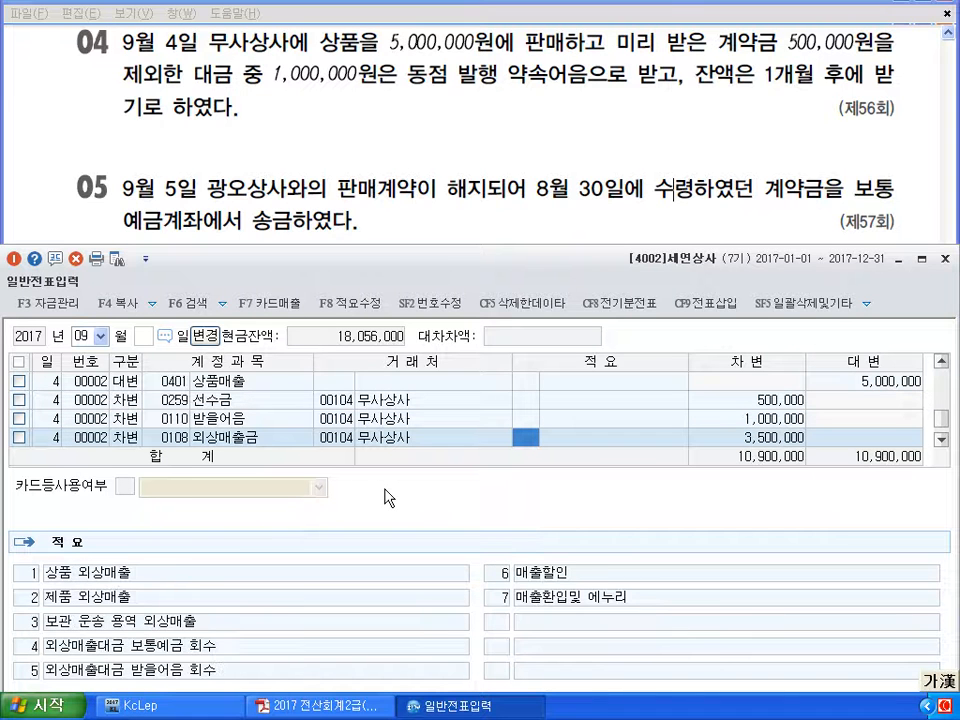
{"action": "key", "text": "Return"}
{"action": "key", "text": "Return"}
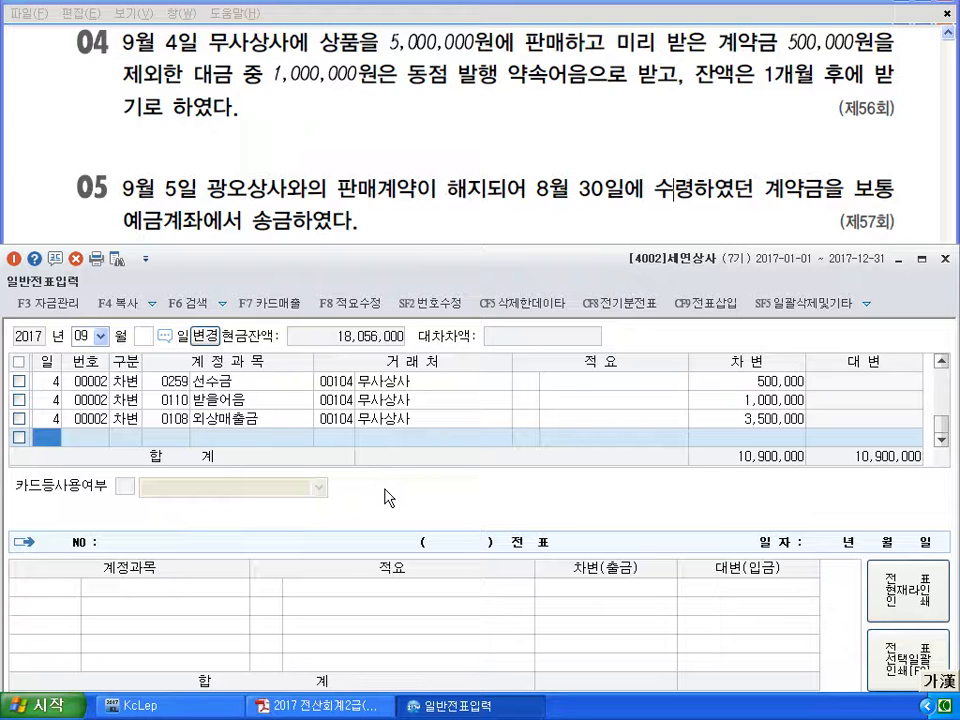
Review the August 30 entries, then return to September (month 09)
{"action": "type", "text": "5"}
{"action": "key", "text": "Return"}
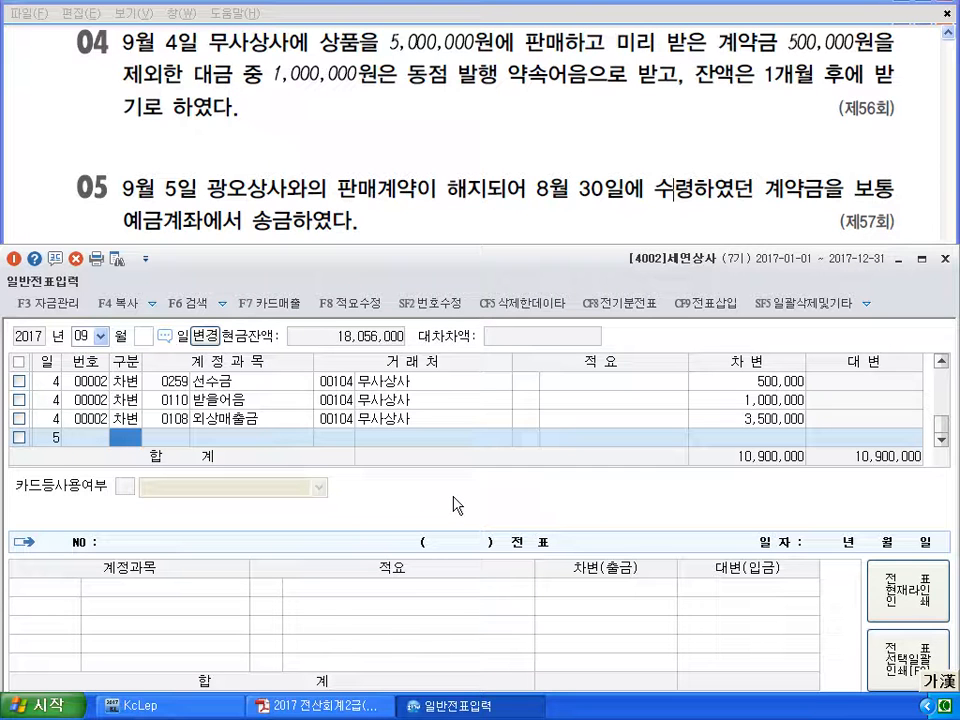
{"action": "type", "text": "5"}
{"action": "key", "text": "Return"}
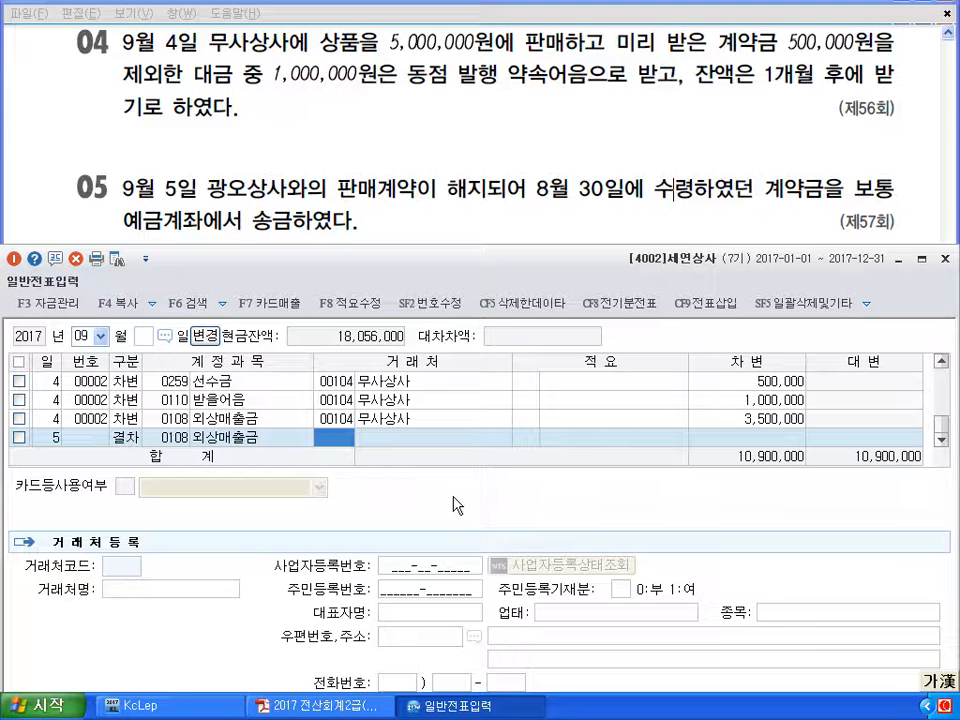
{"action": "left_click", "coordinate": [100, 336]}
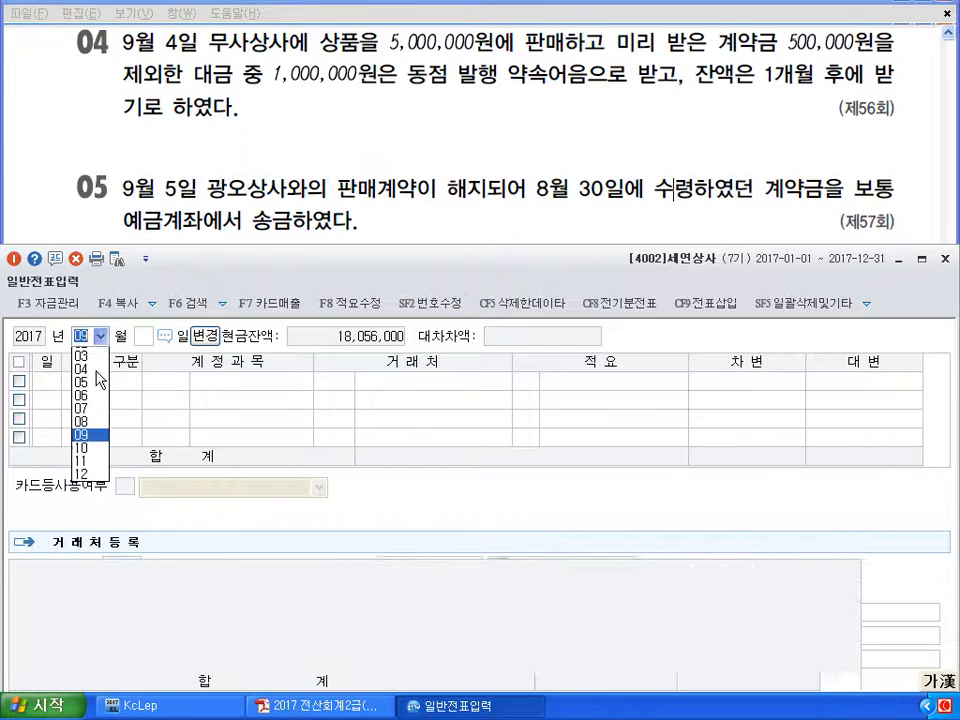
{"action": "left_click", "coordinate": [96, 441]}
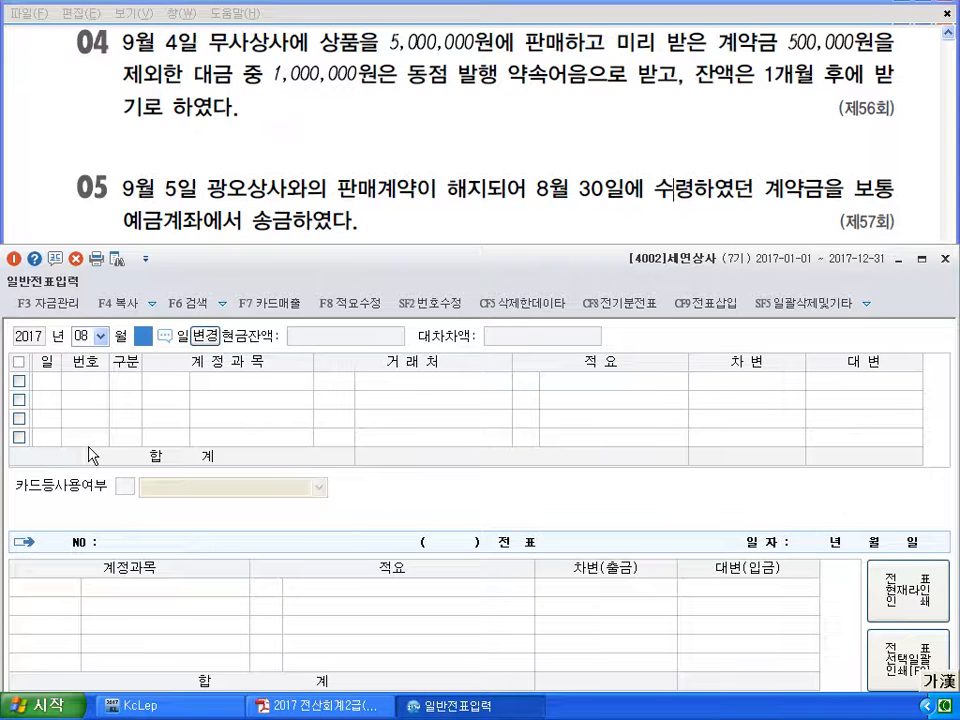
{"action": "type", "text": "30"}
{"action": "key", "text": "Return"}
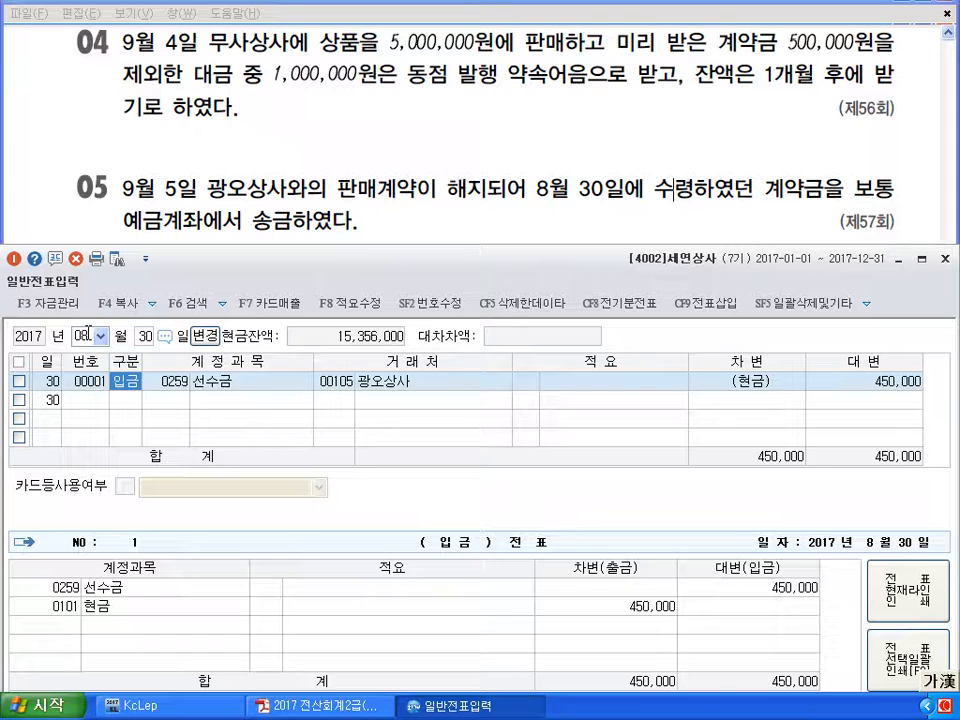
{"action": "left_click", "coordinate": [88, 333]}
{"action": "type", "text": "09"}
{"action": "key", "text": "Return"}
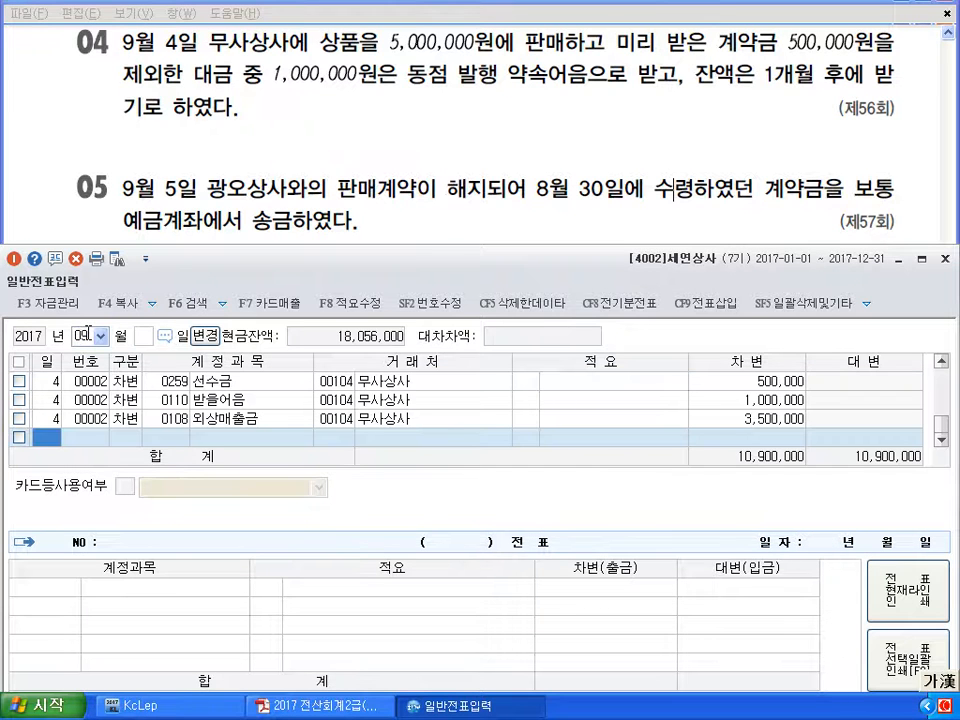
Credit 0103 보통예금 450,000 on September 5
{"action": "type", "text": "5"}
{"action": "key", "text": "Return"}
{"action": "type", "text": "4"}
{"action": "key", "text": "Return"}
{"action": "type", "text": "103"}
{"action": "key", "text": "Return"}
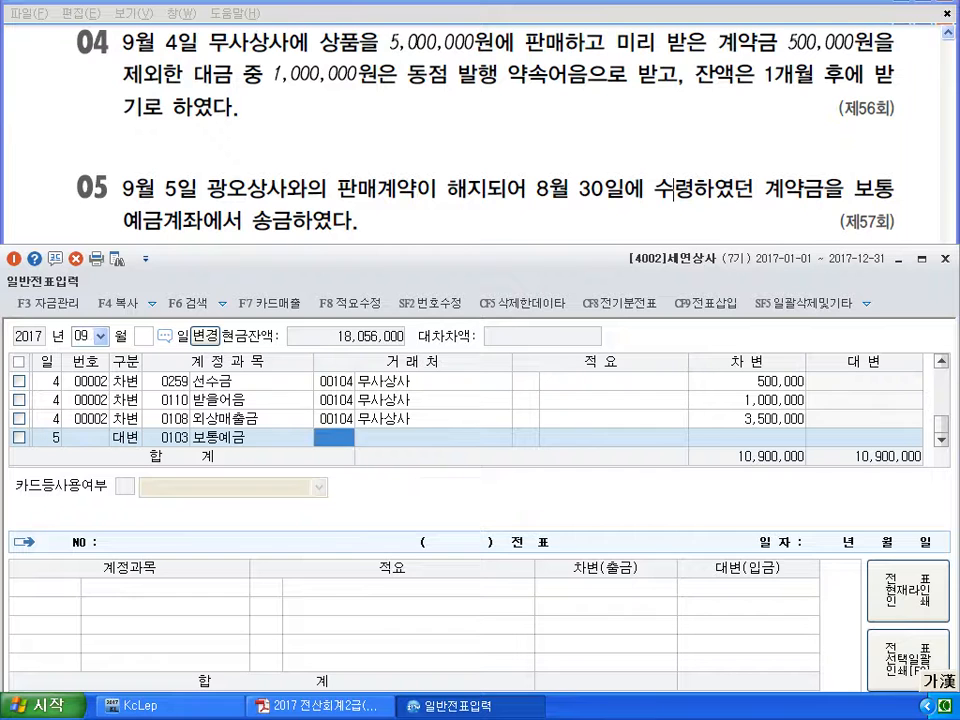
{"action": "key", "text": "Return"}
{"action": "type", "text": "000"}
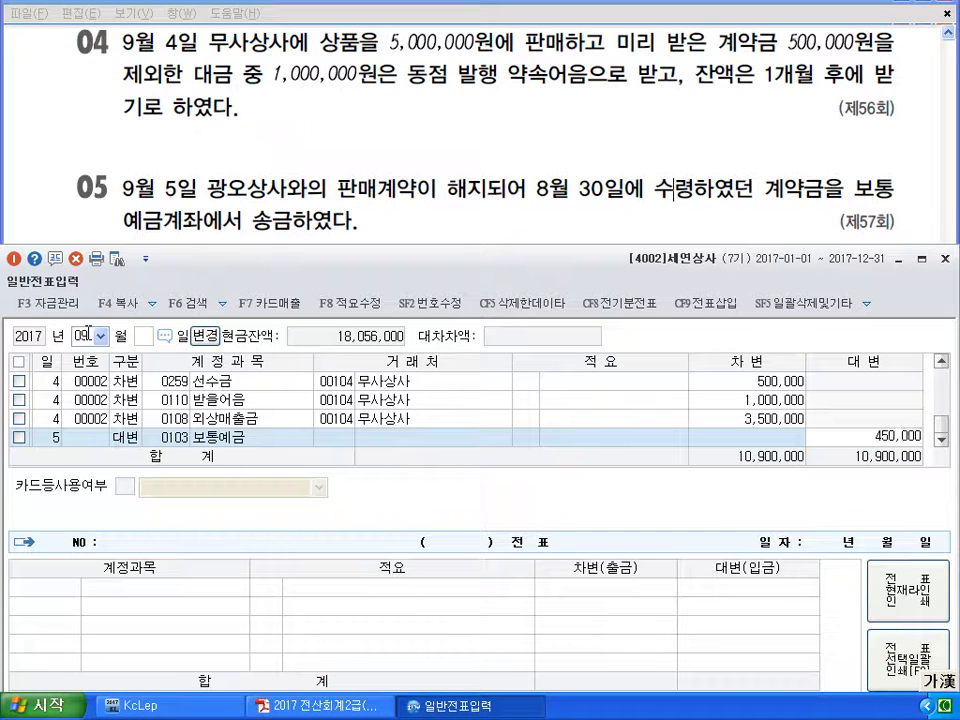
{"action": "key", "text": "Return"}
Debit 0259 선수금 450,000 for customer 105 광오상사, totals 11,350,000
{"action": "type", "text": "259"}
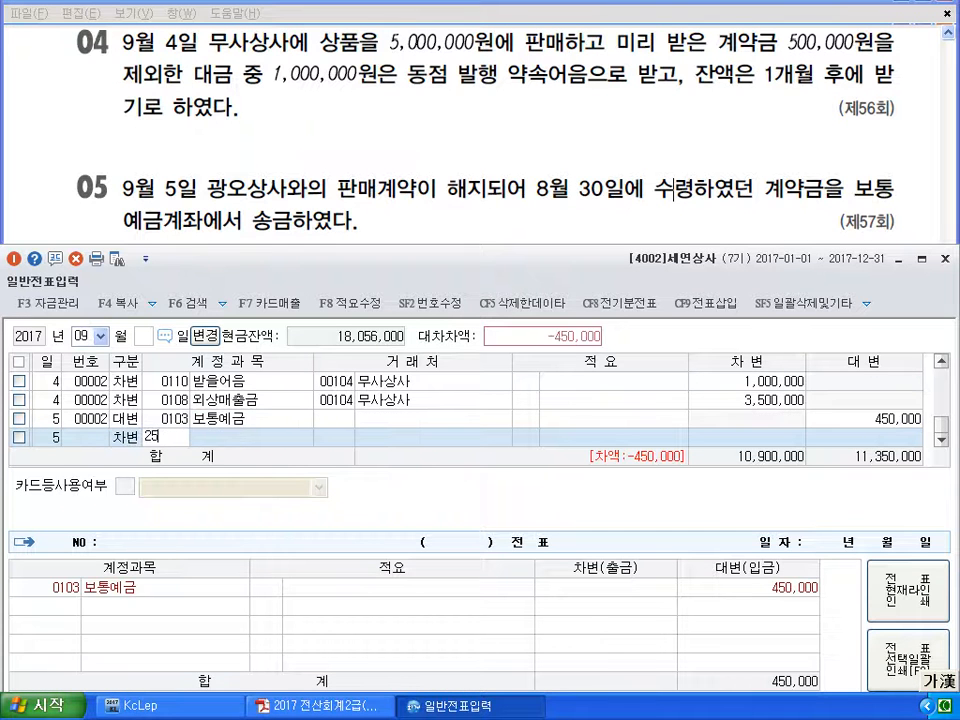
{"action": "key", "text": "Return"}
{"action": "type", "text": "105"}
{"action": "key", "text": "Return"}
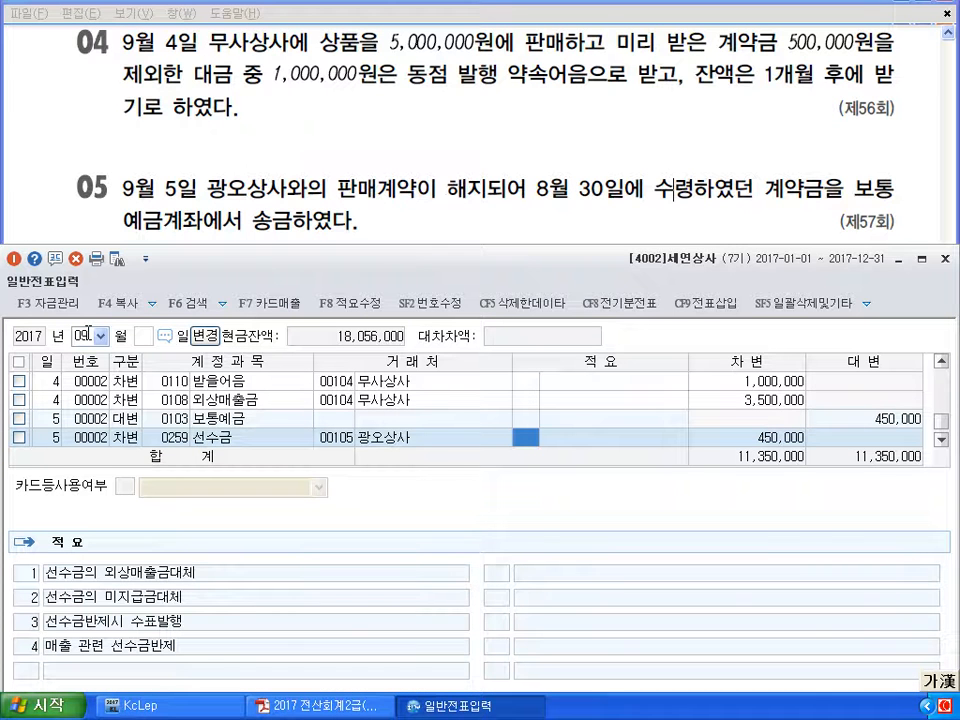
{"action": "key", "text": "Return"}
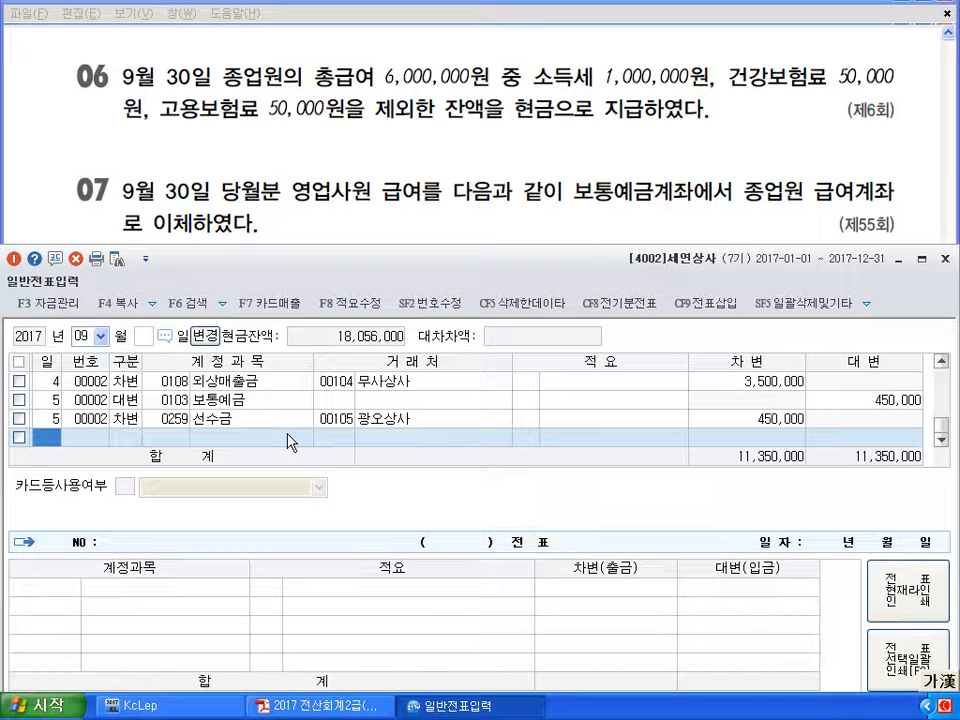
Debit 0801 급여 6,000,000 on September 30
{"action": "type", "text": "30"}
{"action": "key", "text": "Return"}
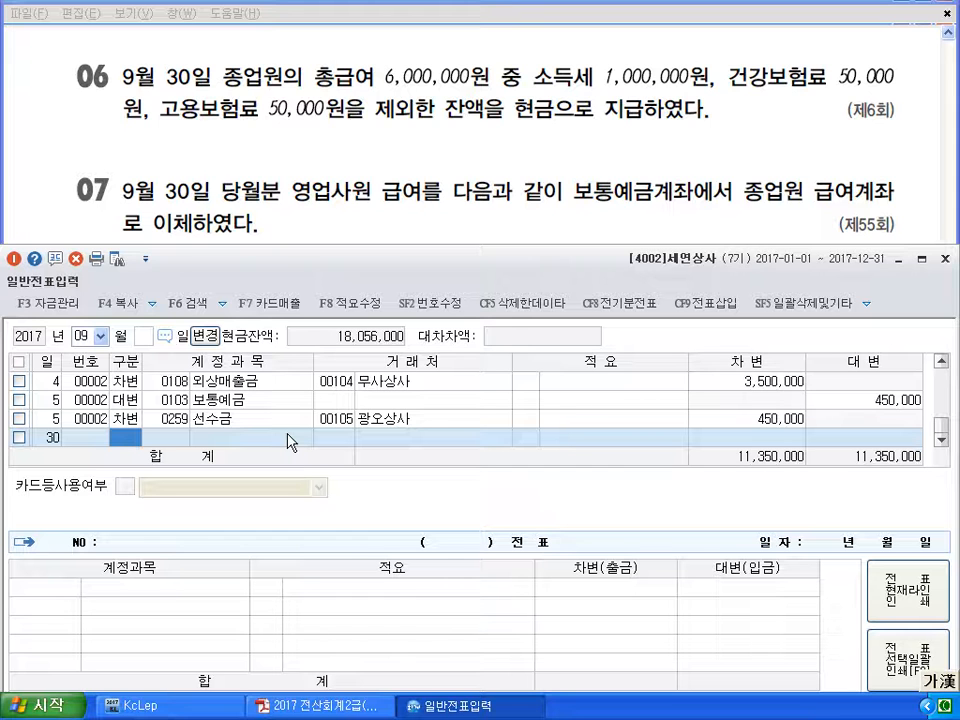
{"action": "type", "text": "3"}
{"action": "key", "text": "Return"}
{"action": "type", "text": "801"}
{"action": "key", "text": "Return"}
{"action": "key", "text": "Return"}
{"action": "type", "text": "6000000"}
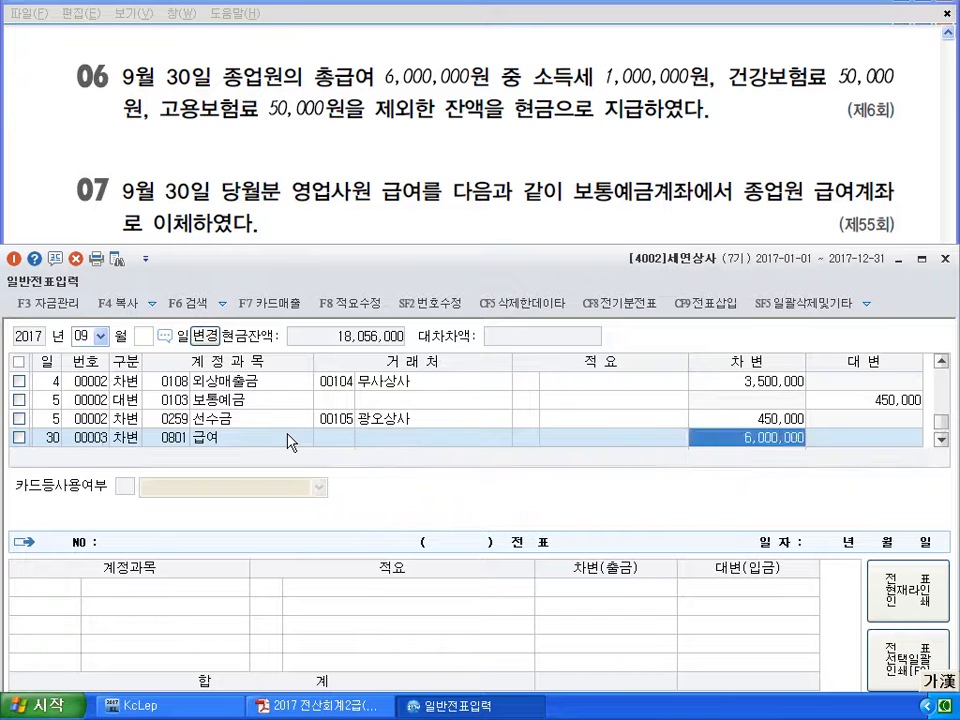
{"action": "key", "text": "Return"}
Credit 0254 예수금 1,100,000 for withholdings
{"action": "type", "text": "4"}
{"action": "key", "text": "Return"}
{"action": "type", "text": "254"}
{"action": "key", "text": "Return"}
{"action": "key", "text": "Return"}
{"action": "key", "text": "Return"}
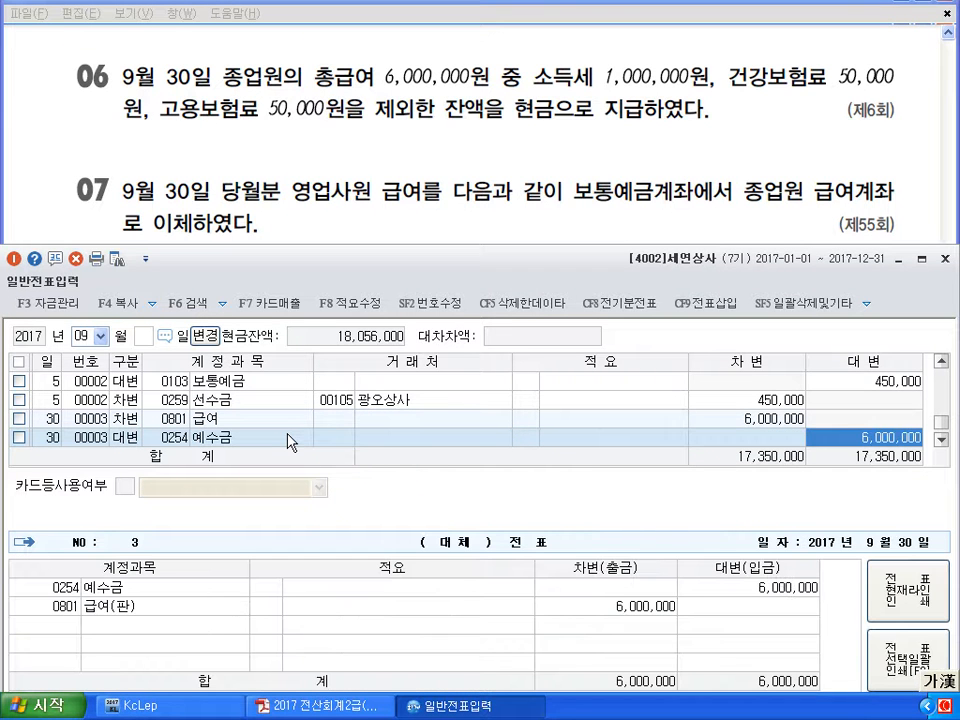
{"action": "type", "text": "1100000"}
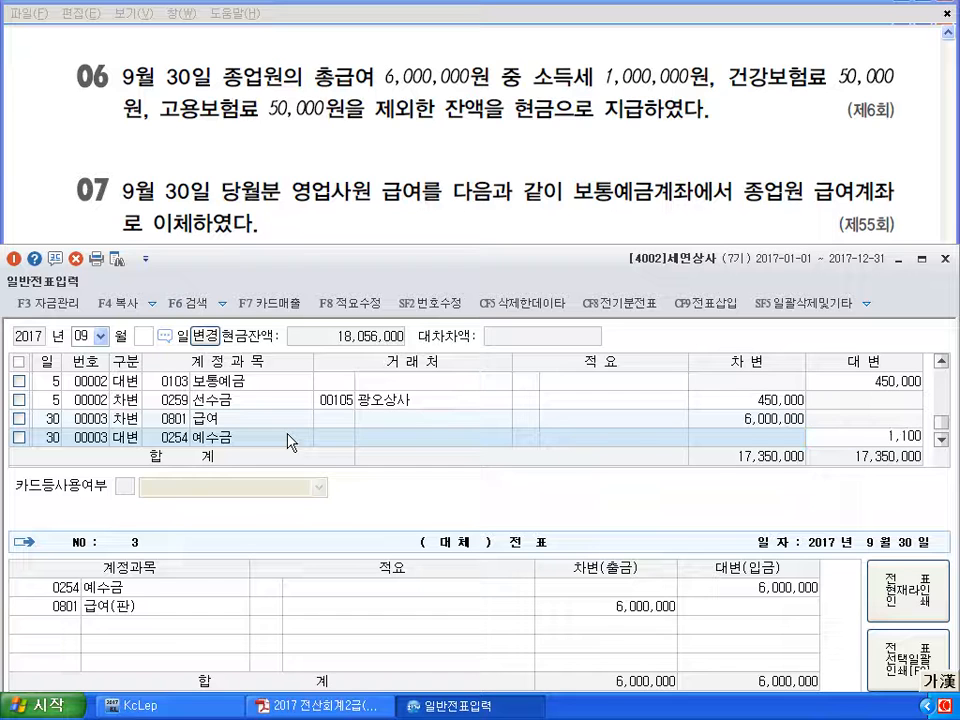
{"action": "key", "text": "Return"}
Credit 0101 현금 4,900,000 to complete the payroll entry
{"action": "key", "text": "Return"}
{"action": "type", "text": "4"}
{"action": "key", "text": "Return"}
{"action": "type", "text": "101"}
{"action": "key", "text": "Return"}
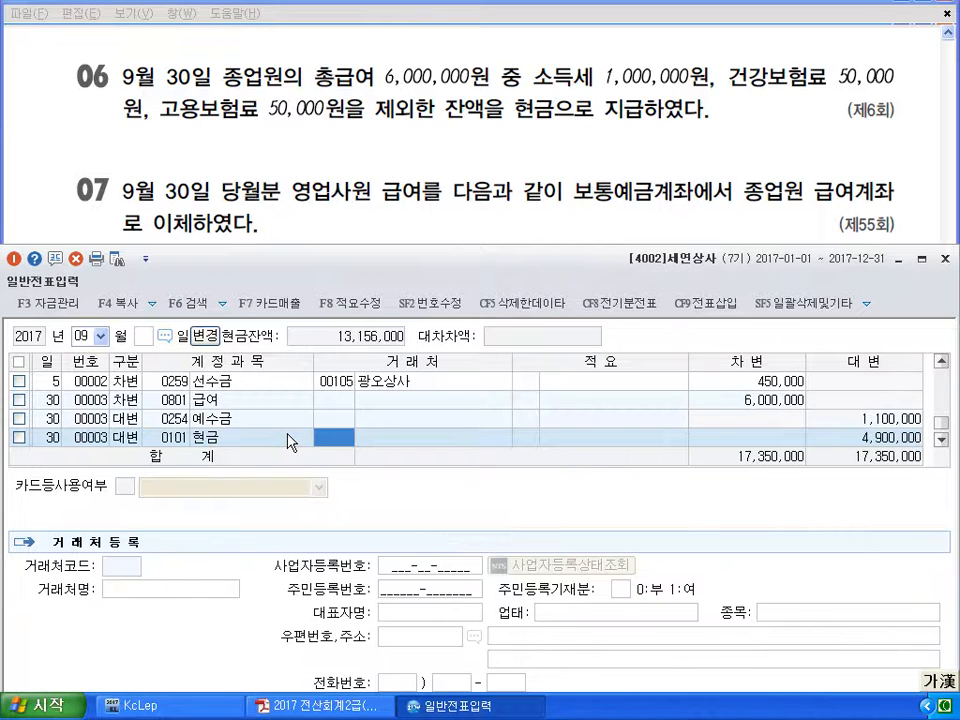
{"action": "key", "text": "Return"}
{"action": "key", "text": "Return"}
{"action": "key", "text": "Return"}
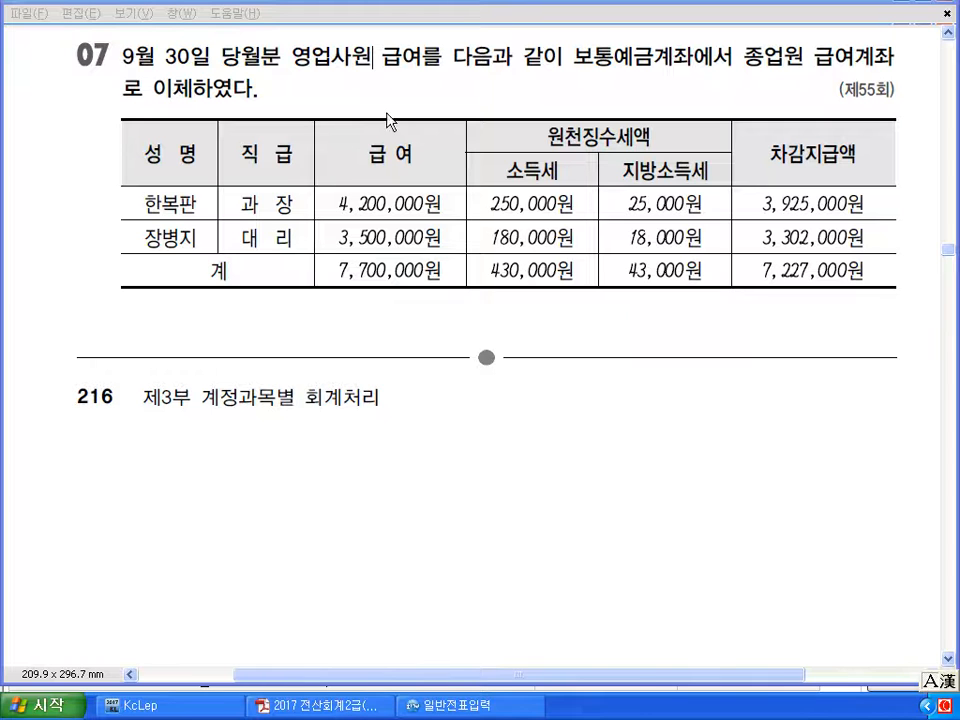
Mark 보통예금, the salary wording, the 7,700,000 total and 7,227,000 on problem 07 with the pen
{"action": "left_click_drag", "start_coordinate": [628, 80], "coordinate": [655, 66]}
{"action": "left_click_drag", "start_coordinate": [812, 72], "coordinate": [878, 70]}
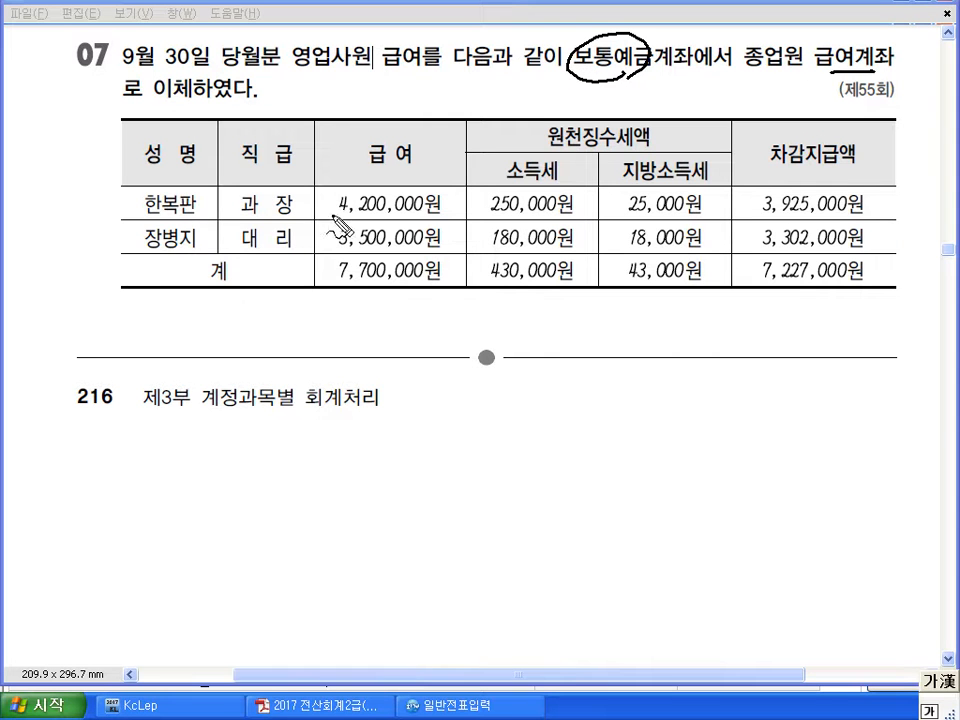
{"action": "mouse_move", "coordinate": [424, 295]}
{"action": "left_mouse_down"}
{"action": "mouse_move", "coordinate": [322, 262]}
{"action": "mouse_move", "coordinate": [446, 278]}
{"action": "mouse_move", "coordinate": [430, 290]}
{"action": "left_mouse_up"}
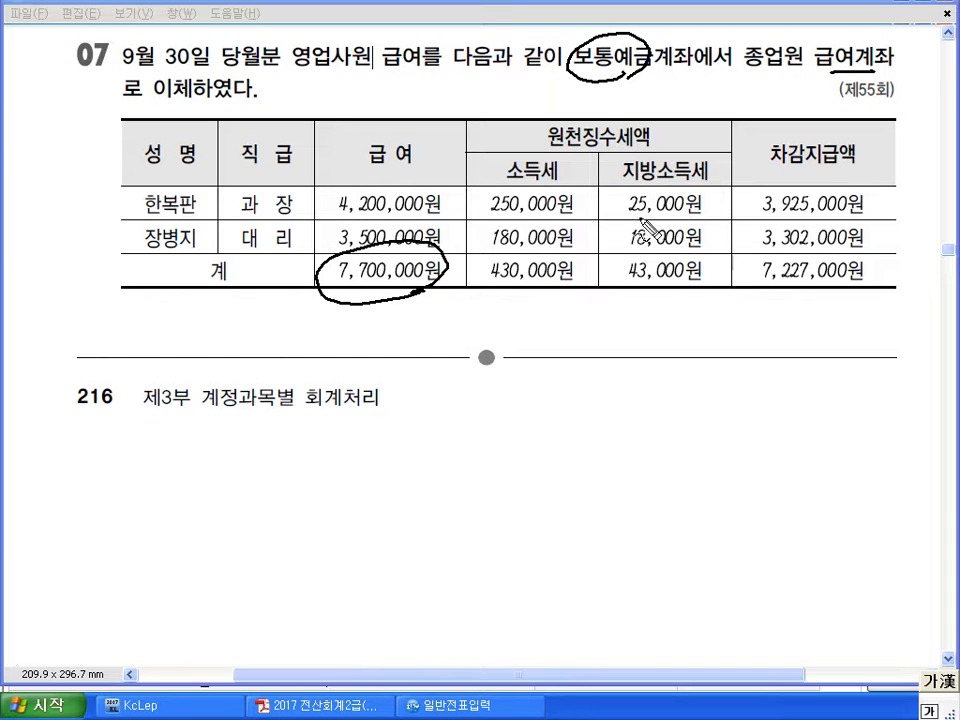
{"action": "mouse_move", "coordinate": [716, 256]}
{"action": "left_mouse_down"}
{"action": "mouse_move", "coordinate": [497, 262]}
{"action": "mouse_move", "coordinate": [604, 298]}
{"action": "mouse_move", "coordinate": [710, 296]}
{"action": "mouse_move", "coordinate": [712, 262]}
{"action": "left_mouse_up"}
{"action": "left_click_drag", "start_coordinate": [752, 294], "coordinate": [857, 294]}
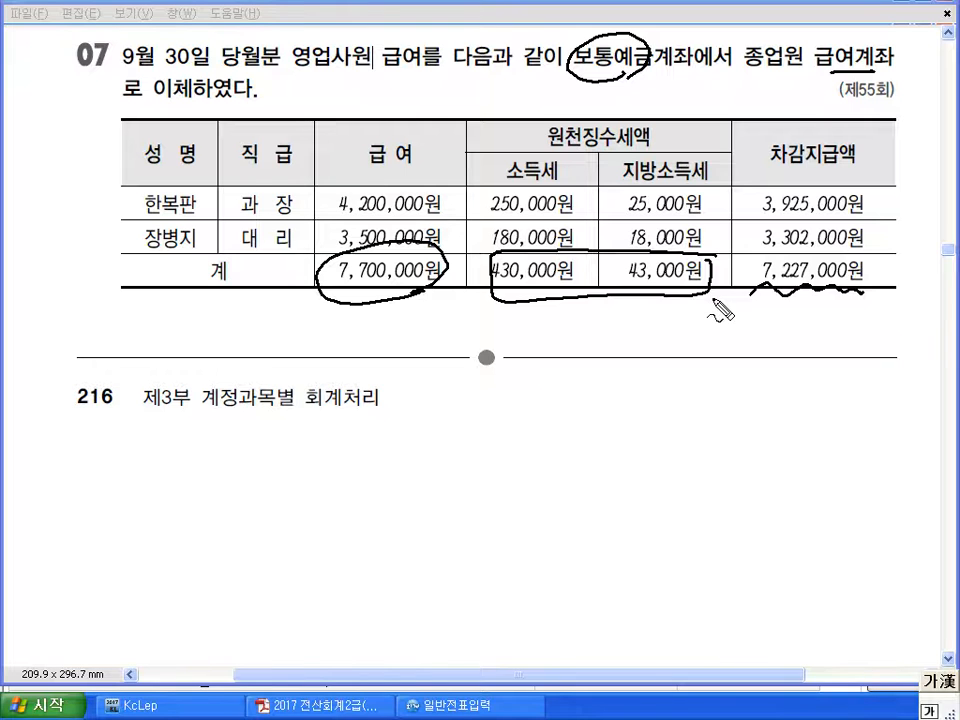
Clear the pen marks and bring the journal entry window back in front
{"action": "key", "text": "Escape"}
{"action": "scroll", "coordinate": [713, 306], "scroll_direction": "down", "scroll_amount": 3}
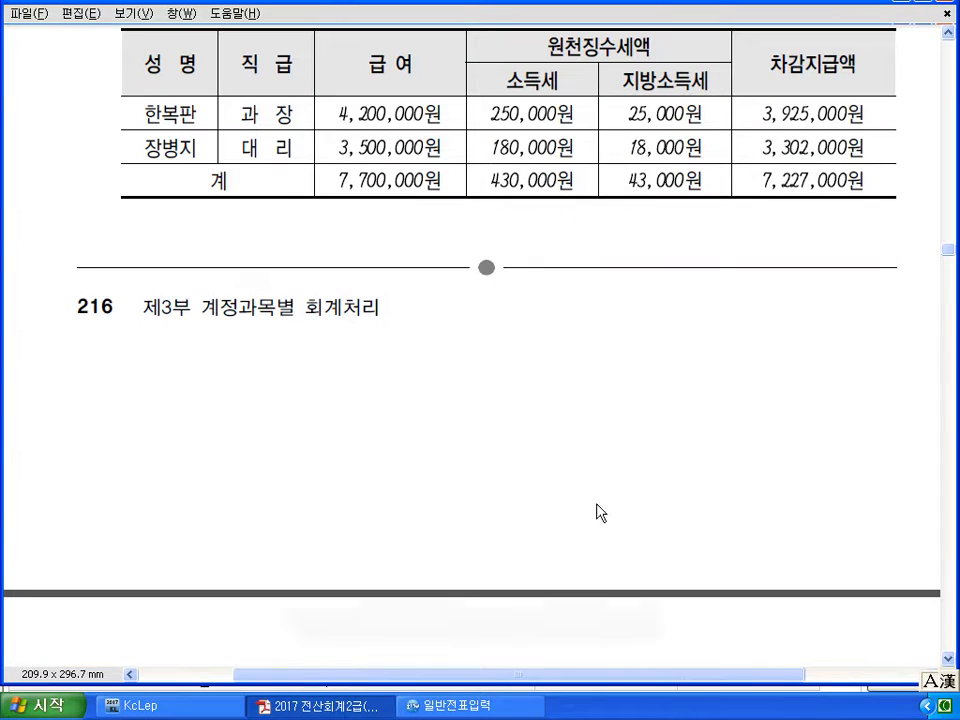
{"action": "left_click", "coordinate": [480, 704]}
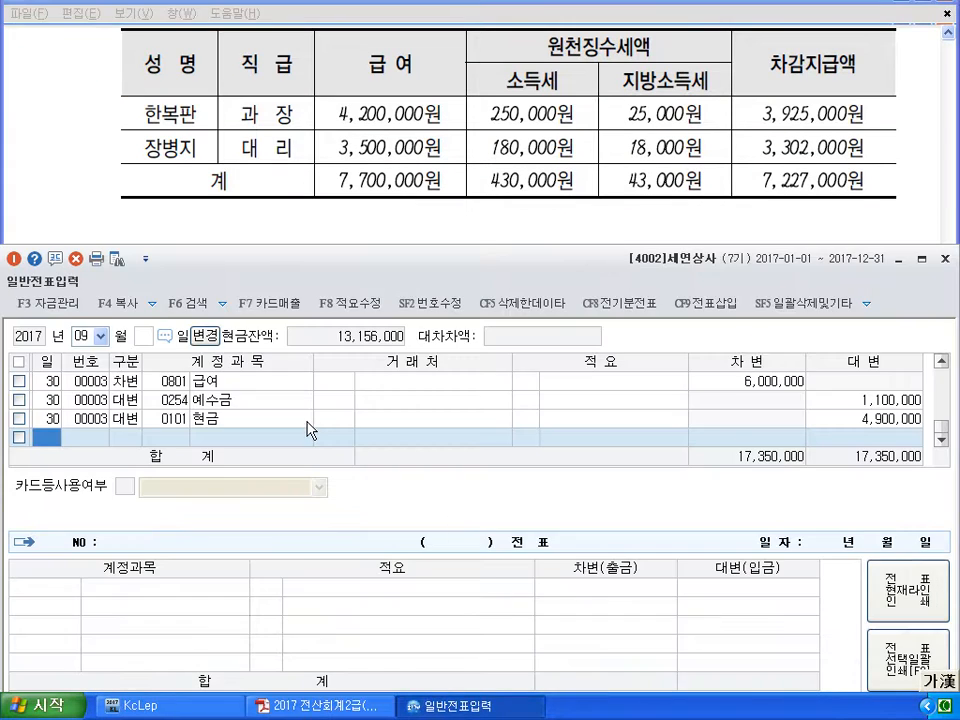
Enter the day-30 debit line: 0801 급여 7,700,000
{"action": "type", "text": "30"}
{"action": "key", "text": "Return"}
{"action": "type", "text": "3"}
{"action": "key", "text": "Return"}
{"action": "type", "text": "80"}
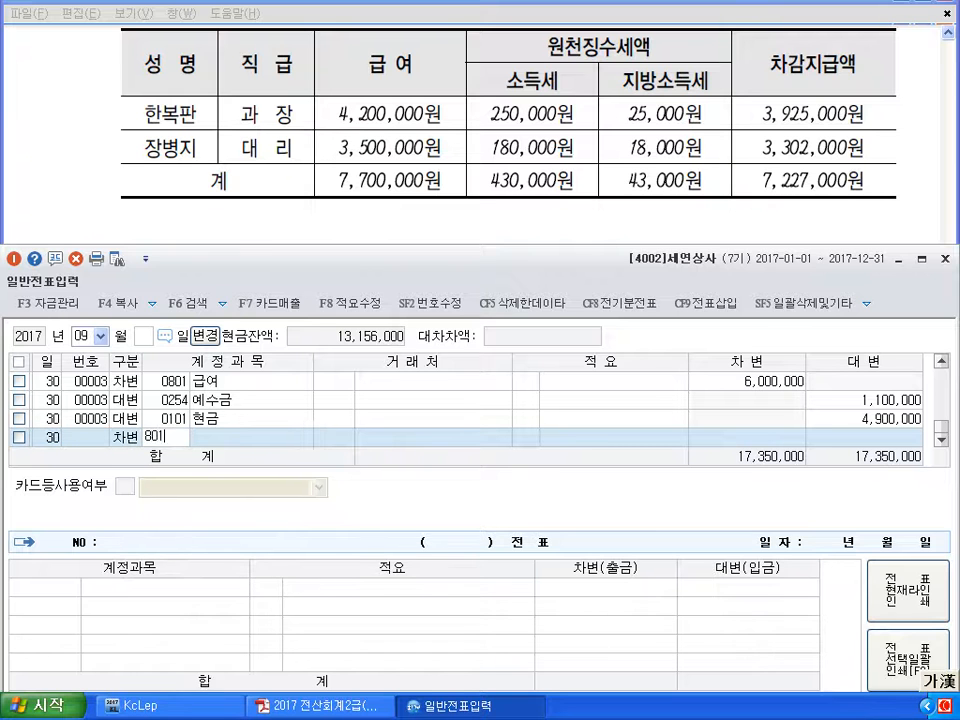
{"action": "type", "text": "1"}
{"action": "key", "text": "Return"}
{"action": "key", "text": "Return"}
{"action": "key", "text": "Return"}
{"action": "type", "text": "7700000"}
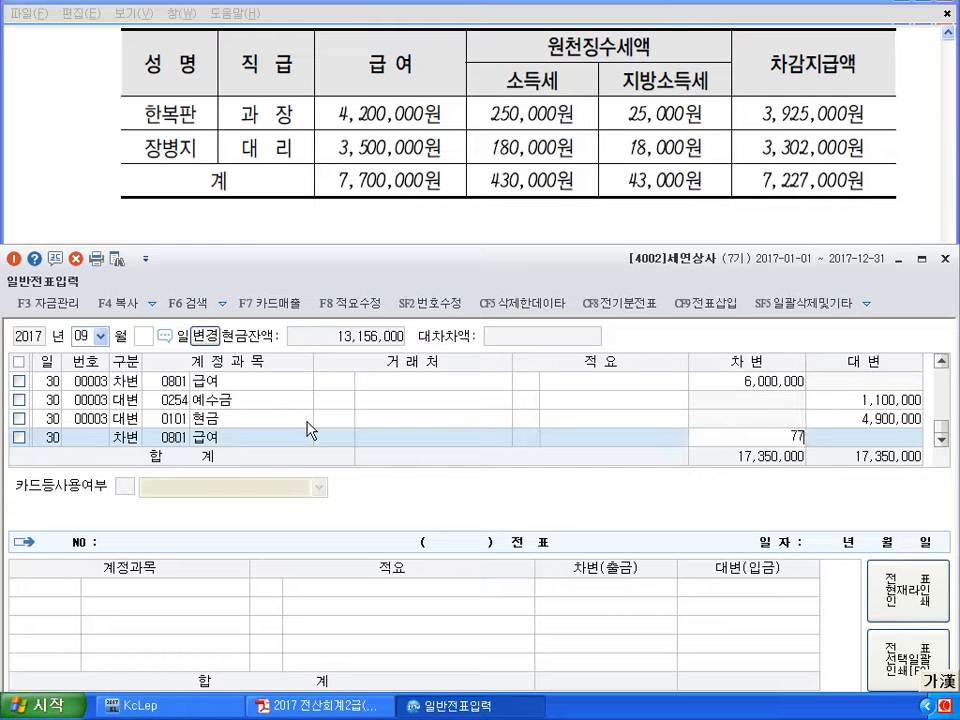
{"action": "key", "text": "Return"}
Add a credit line of 7,227,000 to 0103 보통예금, replacing the first-chosen 0254 account
{"action": "type", "text": "30"}
{"action": "key", "text": "Return"}
{"action": "type", "text": "4"}
{"action": "key", "text": "Return"}
{"action": "type", "text": "254"}
{"action": "key", "text": "Return"}
{"action": "key", "text": "Return"}
{"action": "key", "text": "Return"}
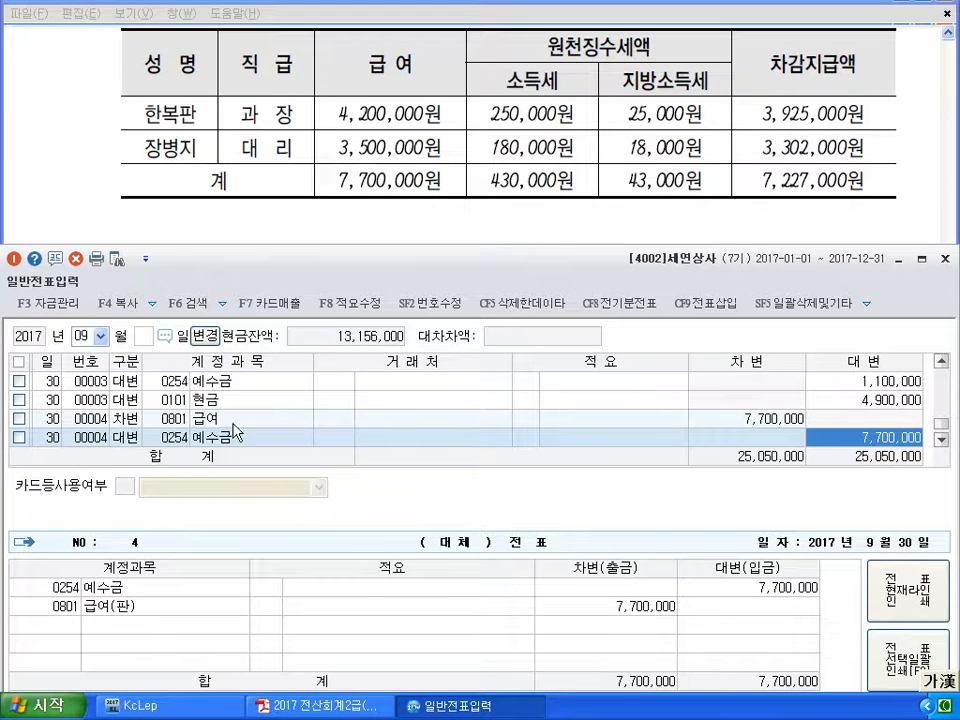
{"action": "left_click", "coordinate": [175, 437]}
{"action": "type", "text": "0103"}
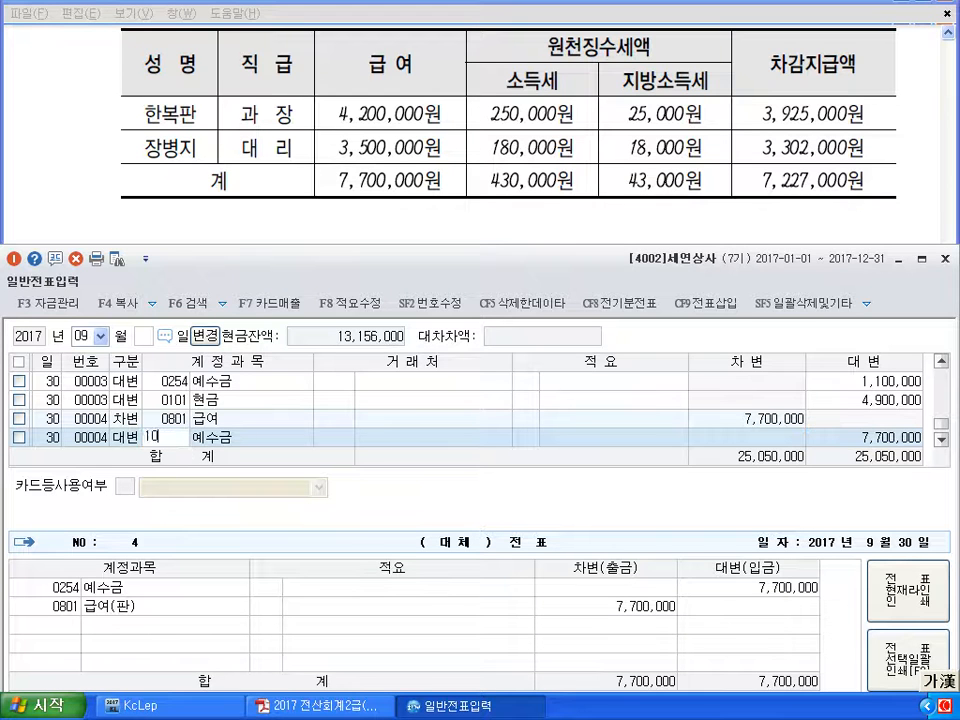
{"action": "key", "text": "Return"}
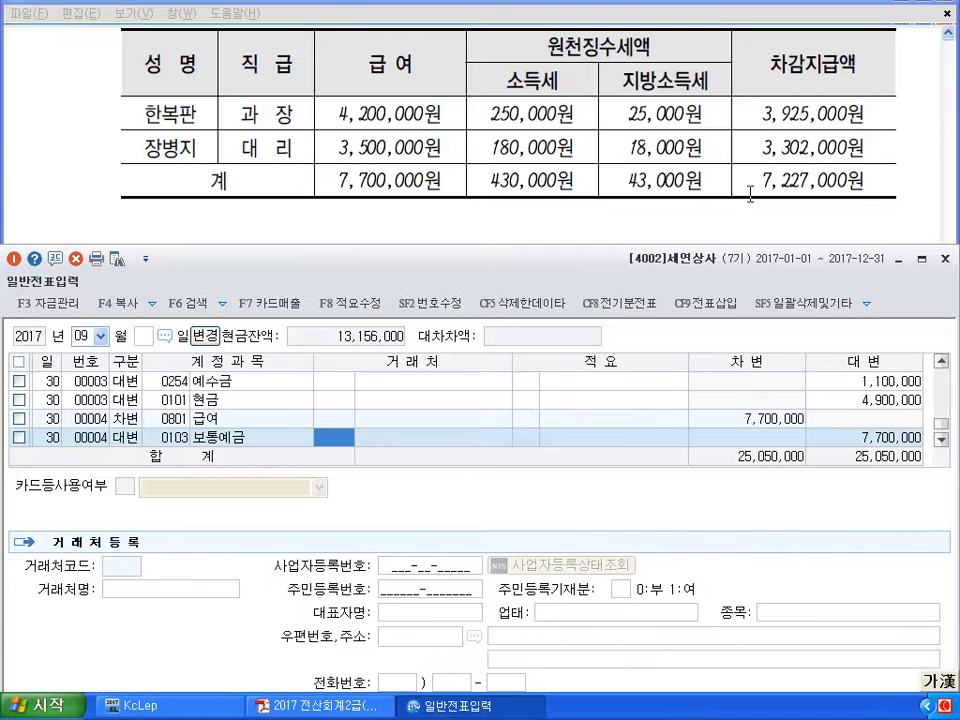
{"action": "key", "text": "Return"}
{"action": "key", "text": "Return"}
{"action": "key", "text": "Return"}
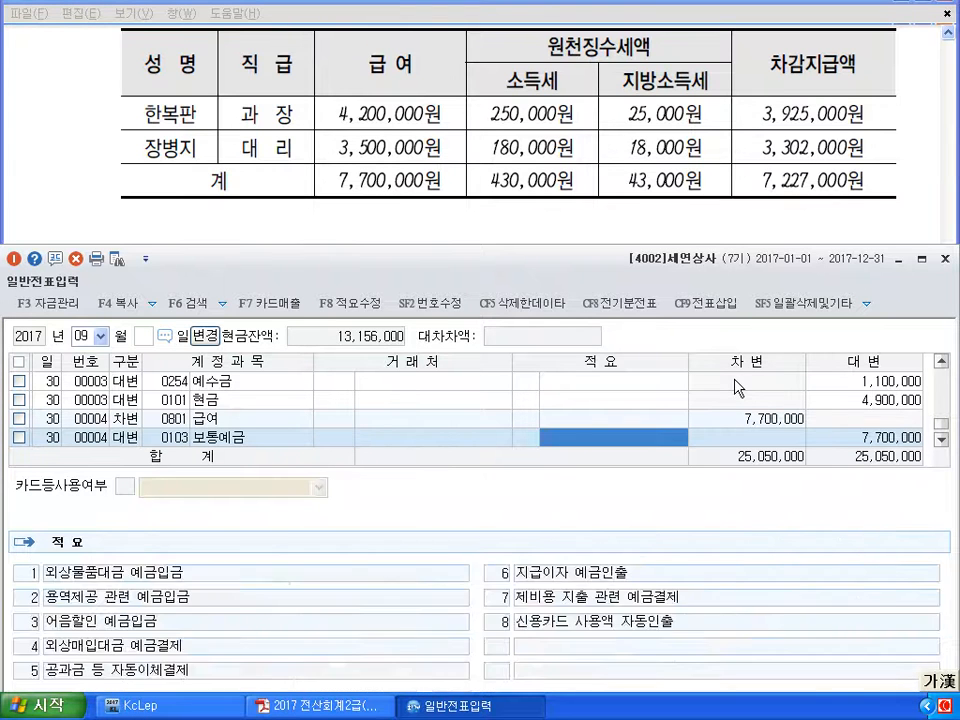
{"action": "type", "text": "7"}
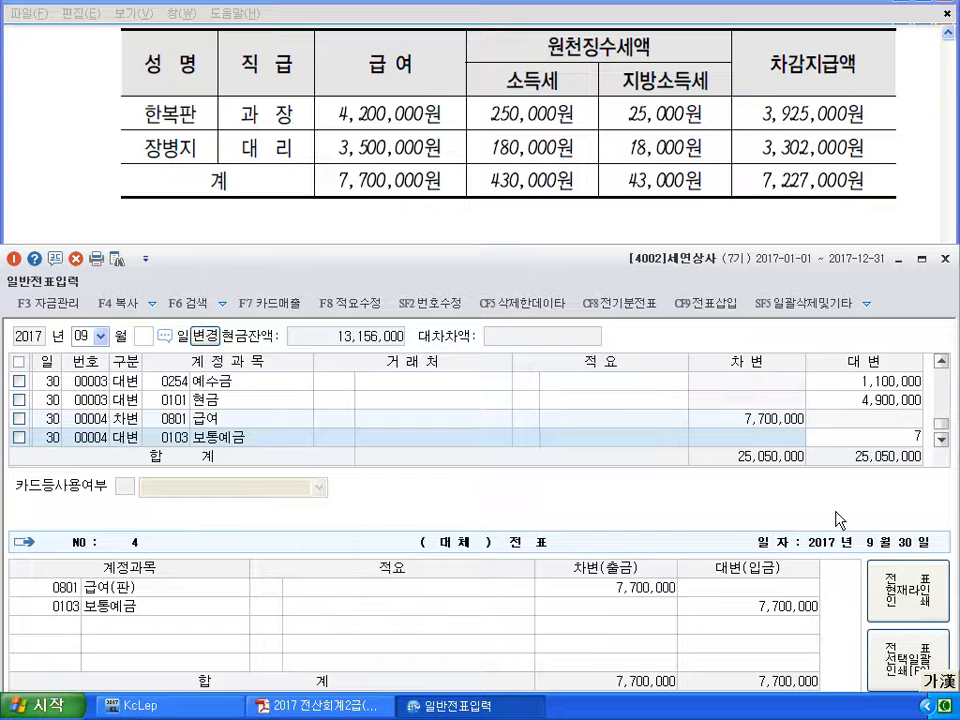
{"action": "type", "text": ",227,000"}
{"action": "key", "text": "Return"}
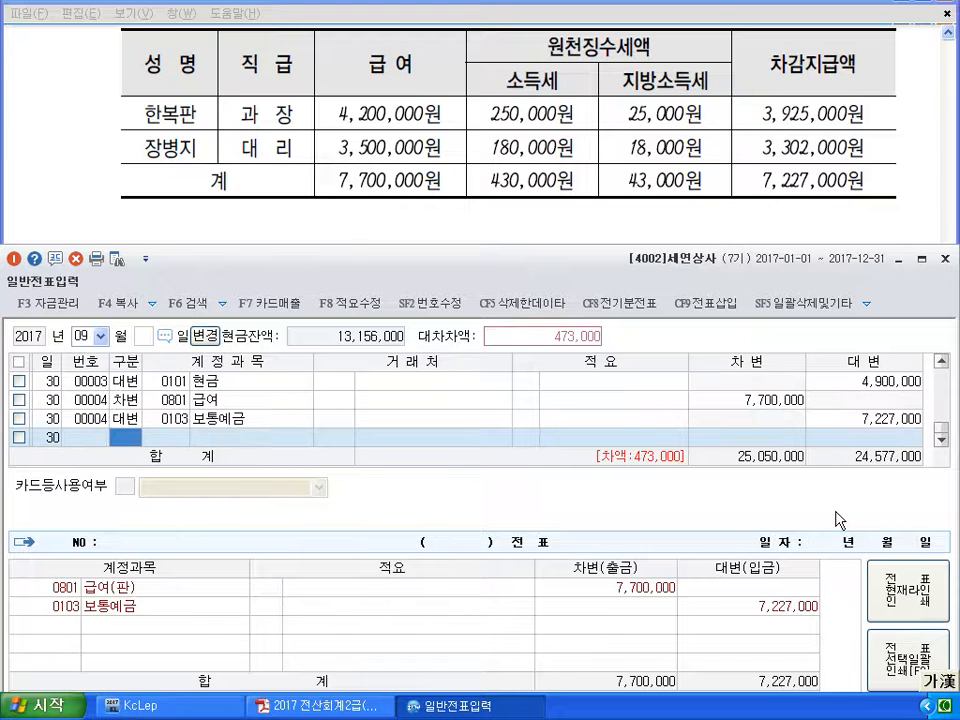
Credit 0254 예수금 473,000 so the salary voucher balances
{"action": "type", "text": "4254"}
{"action": "key", "text": "Return"}
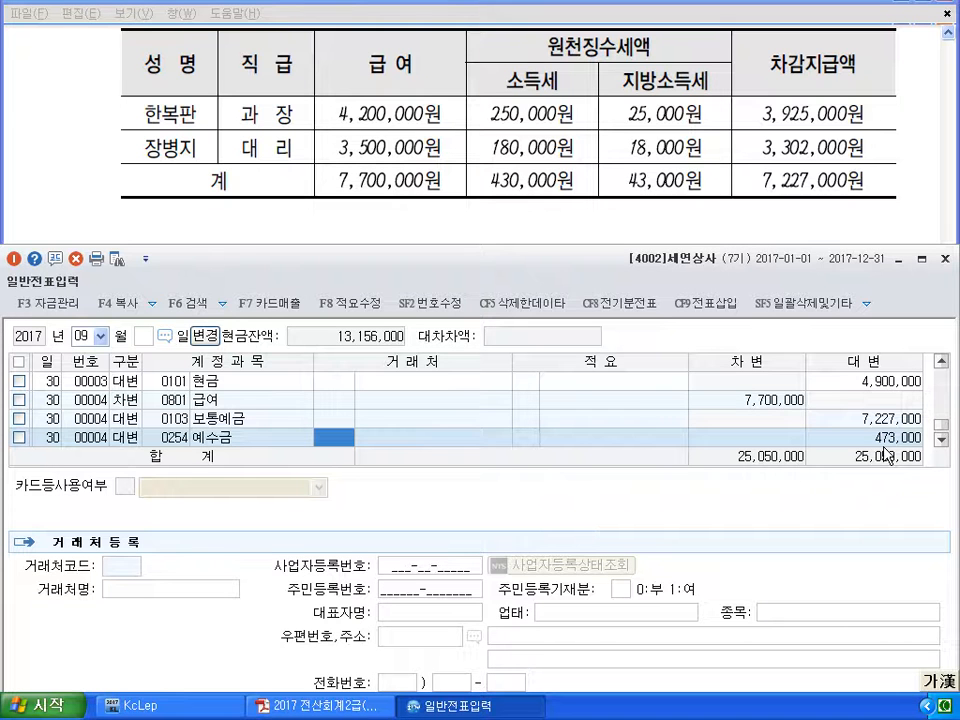
{"action": "key", "text": "Down"}
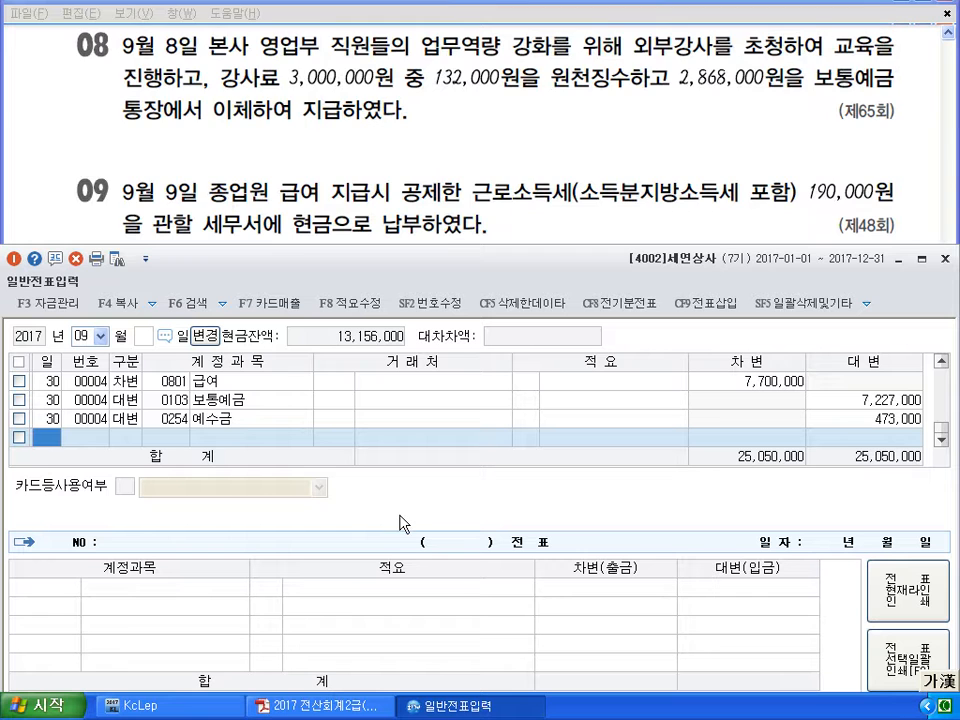
Start a September 8 voucher debiting 0825 교육훈련비 3,000,000
{"action": "type", "text": "8"}
{"action": "key", "text": "Return"}
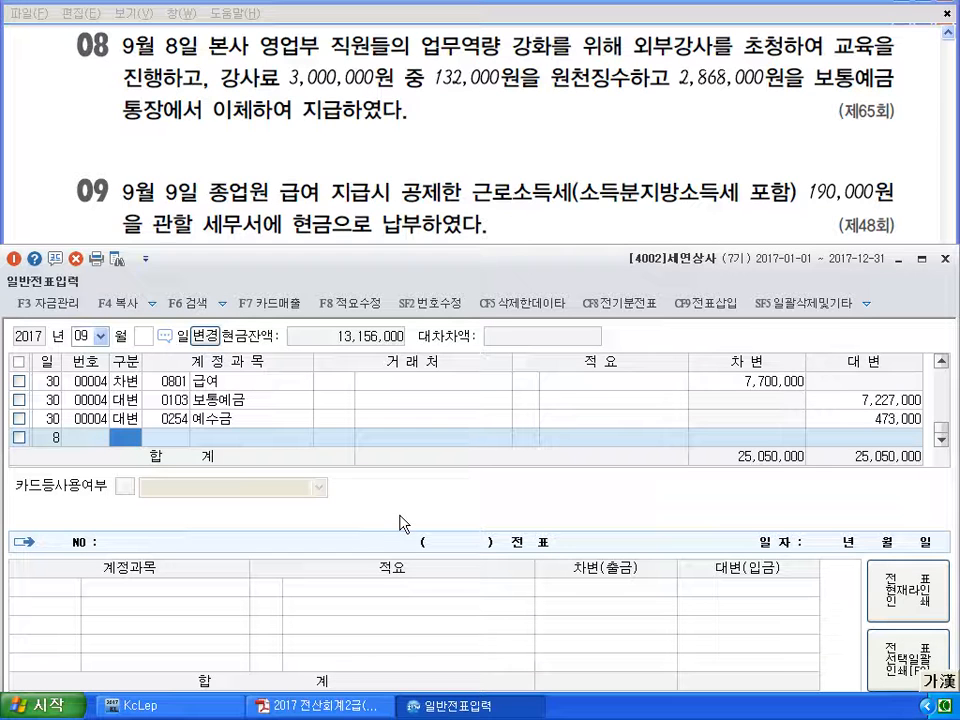
{"action": "type", "text": "3"}
{"action": "type", "text": "0825"}
{"action": "key", "text": "Return"}
{"action": "key", "text": "Return"}
{"action": "key", "text": "Return"}
{"action": "key", "text": "Return"}
{"action": "type", "text": "3000000"}
{"action": "key", "text": "Return"}
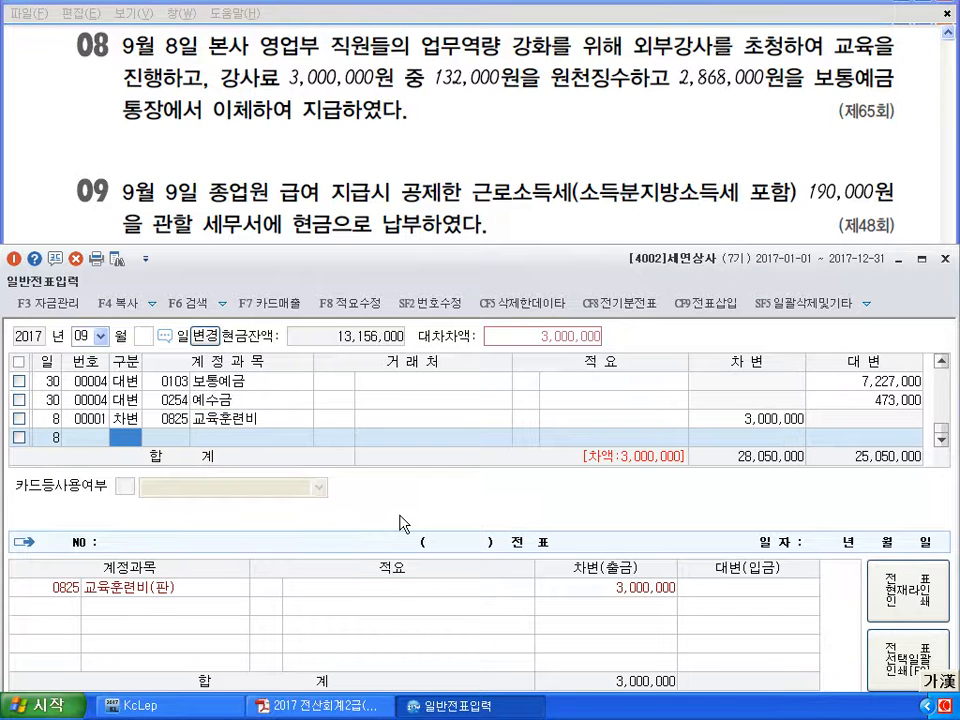
Credit 0254 예수금 132,000 and 0103 보통예금 2,868,000 to balance the training voucher
{"action": "type", "text": "4"}
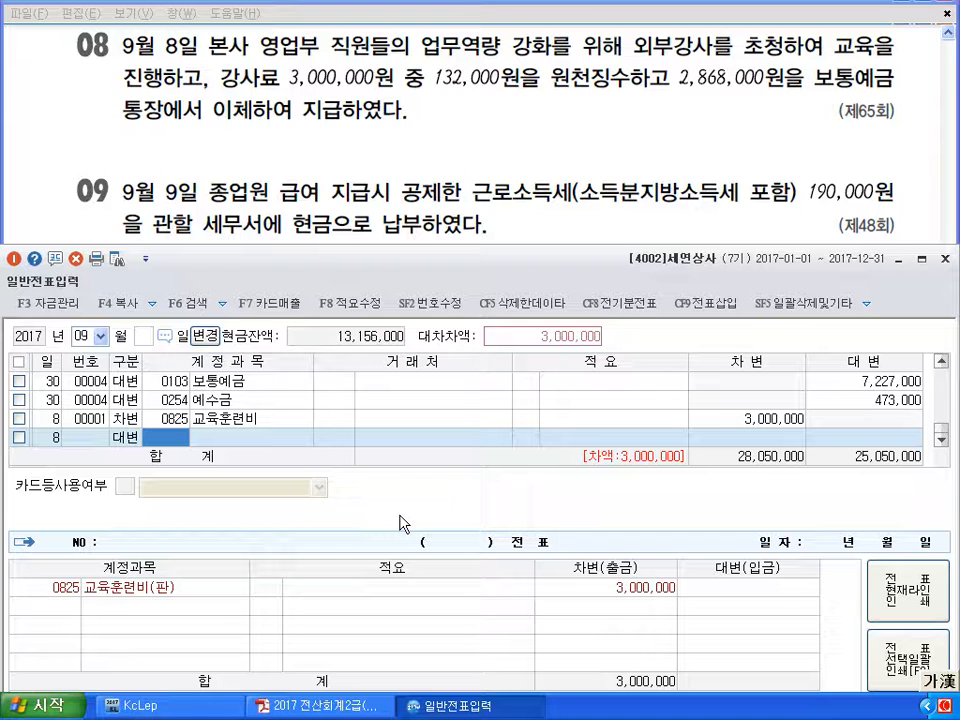
{"action": "type", "text": "0254"}
{"action": "key", "text": "Return"}
{"action": "key", "text": "Return"}
{"action": "key", "text": "Return"}
{"action": "type", "text": "1320000"}
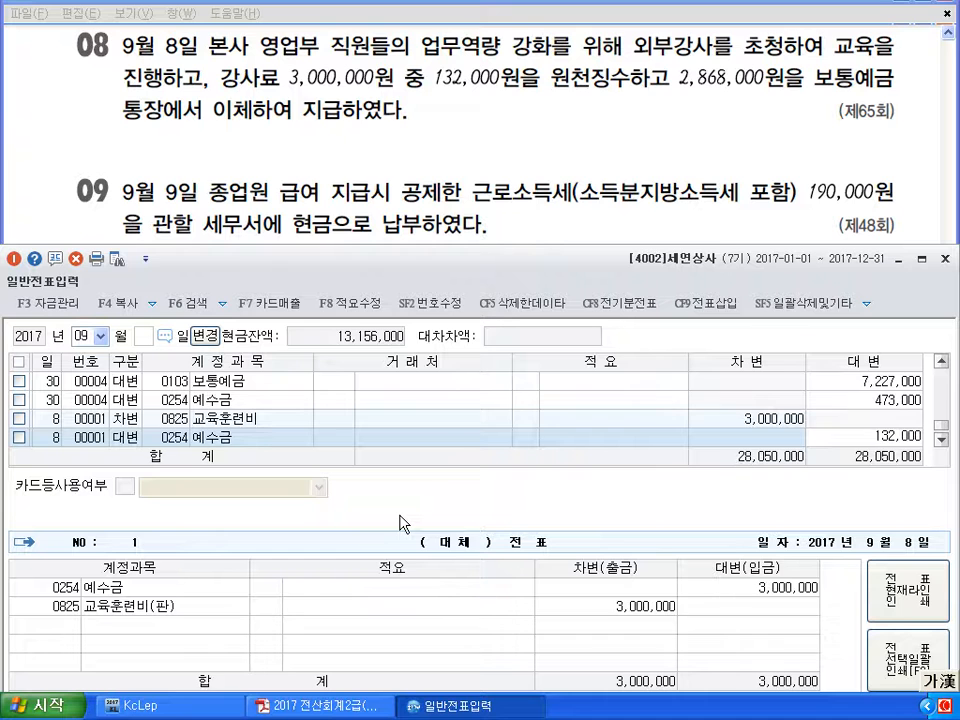
{"action": "key", "text": "Return"}
{"action": "type", "text": "4103"}
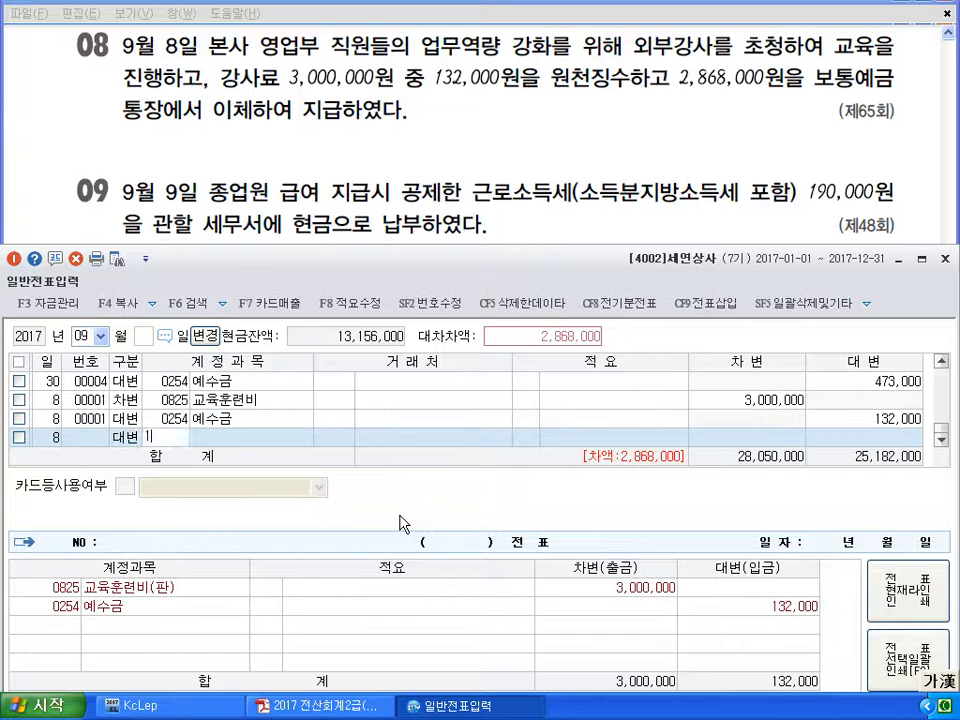
{"action": "key", "text": "Return"}
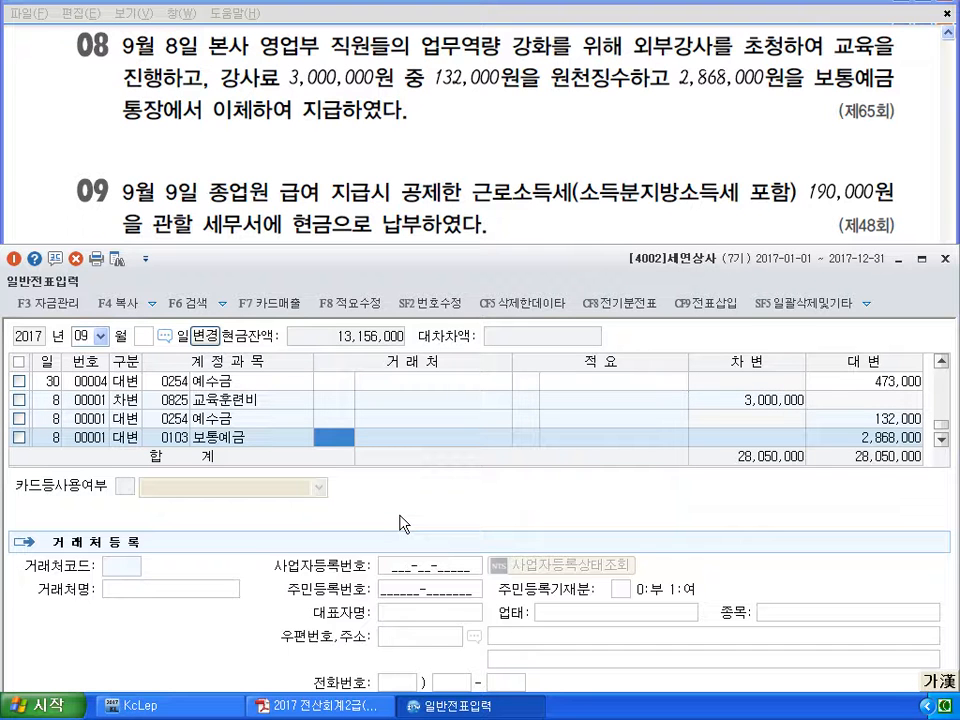
{"action": "key", "text": "Return"}
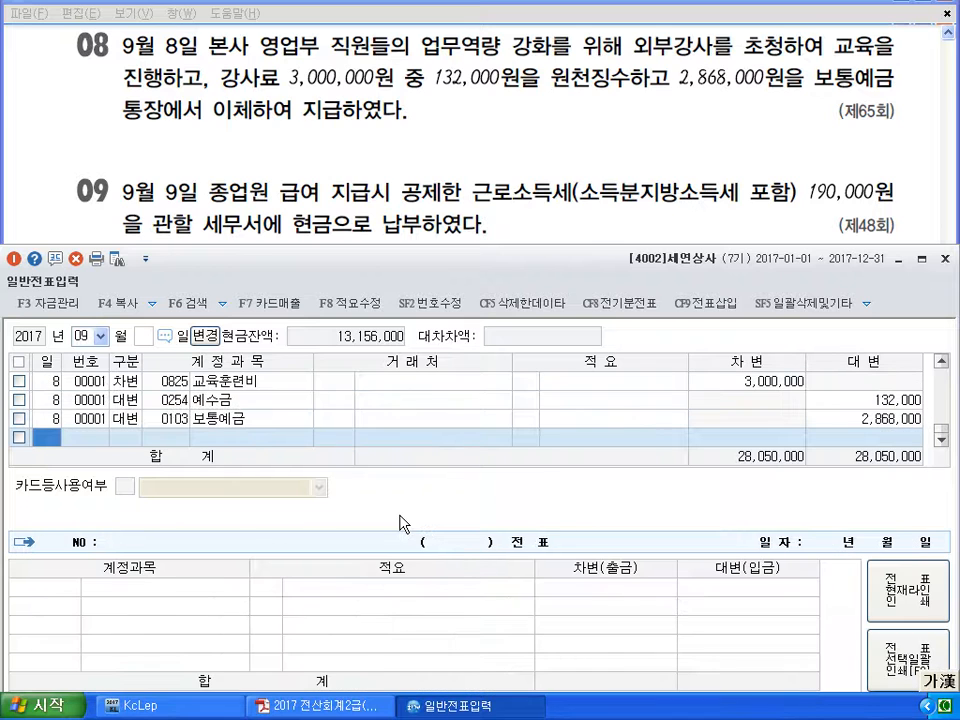
{"action": "type", "text": "9"}
{"action": "key", "text": "Return"}
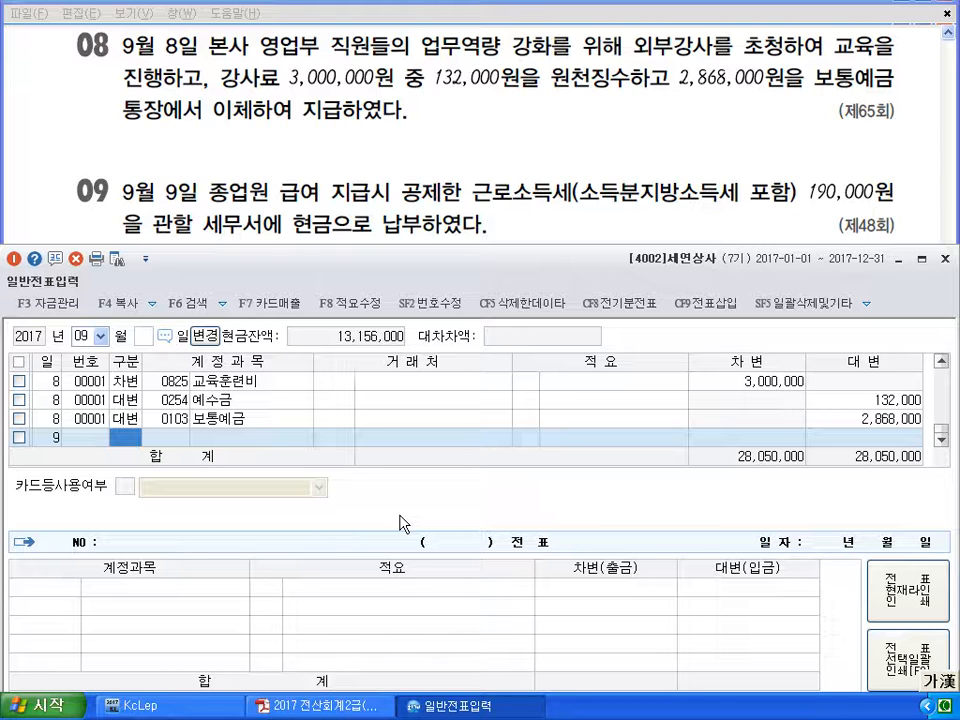
Record the day-9 entry: credit 0101 현금 190,000 and debit 0254 예수금 190,000
{"action": "type", "text": "4"}
{"action": "key", "text": "Return"}
{"action": "type", "text": "101"}
{"action": "key", "text": "Return"}
{"action": "key", "text": "Return"}
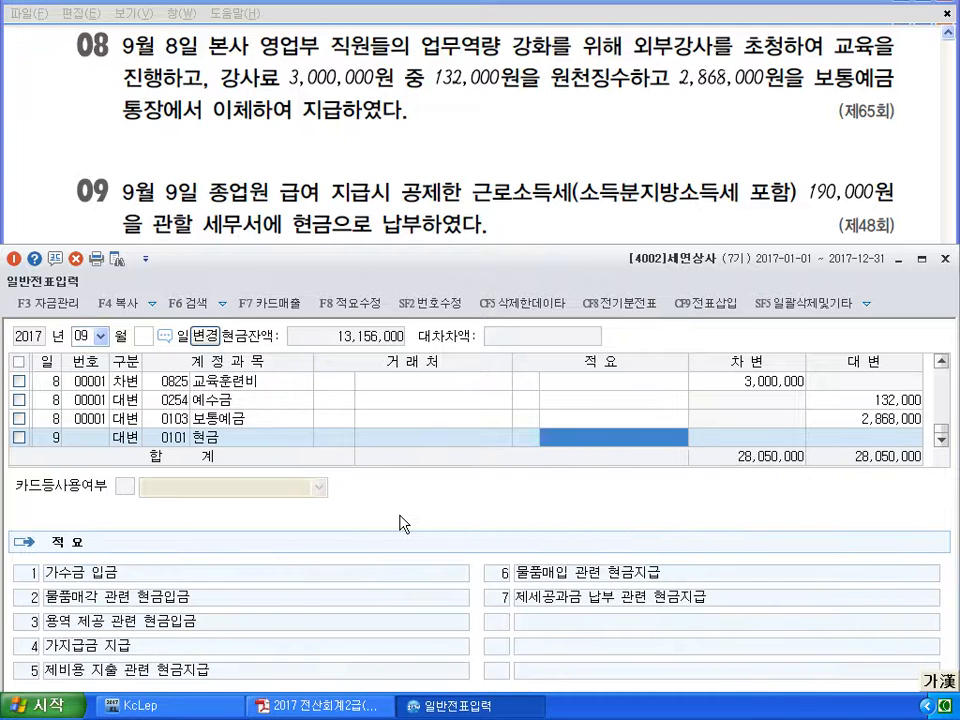
{"action": "key", "text": "Return"}
{"action": "type", "text": "190000"}
{"action": "key", "text": "Return"}
{"action": "type", "text": "3"}
{"action": "key", "text": "Return"}
{"action": "type", "text": "254"}
{"action": "key", "text": "Return"}
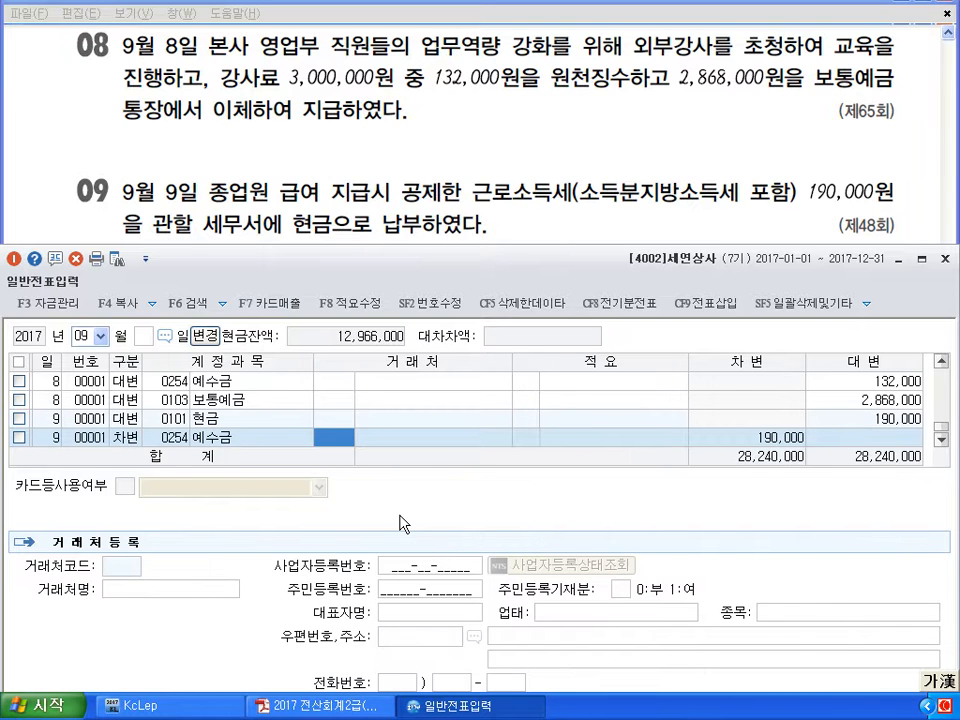
{"action": "key", "text": "Return"}
{"action": "key", "text": "Return"}
{"action": "key", "text": "Return"}
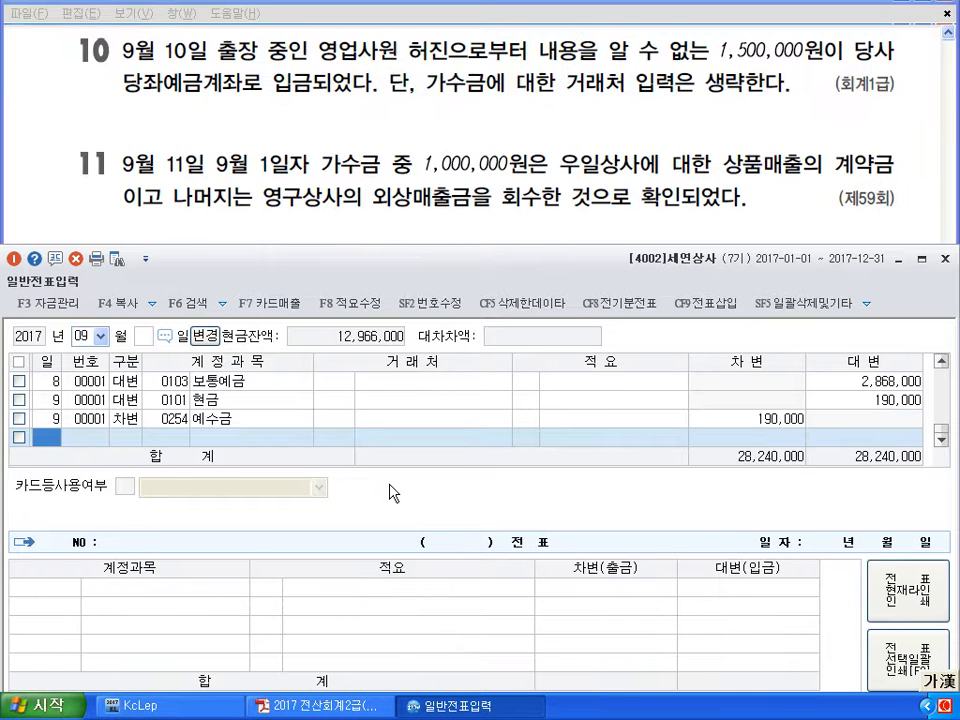
Start a September 10 voucher debiting 0102 당좌예금 1,500,000
{"action": "type", "text": "10"}
{"action": "key", "text": "Return"}
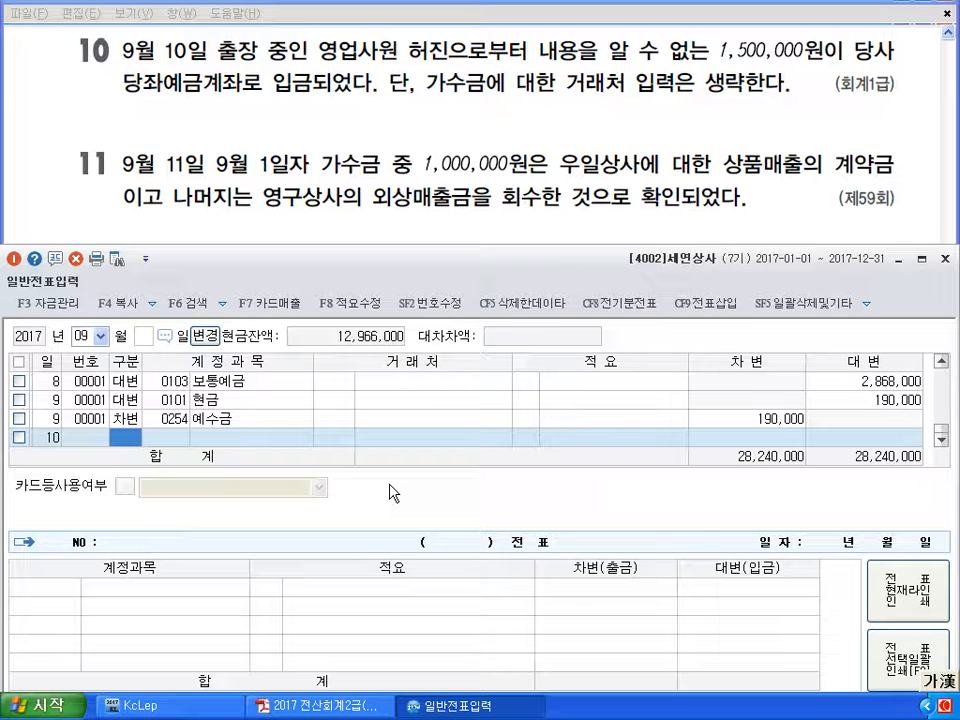
{"action": "type", "text": "3"}
{"action": "key", "text": "Return"}
{"action": "type", "text": "102"}
{"action": "key", "text": "Return"}
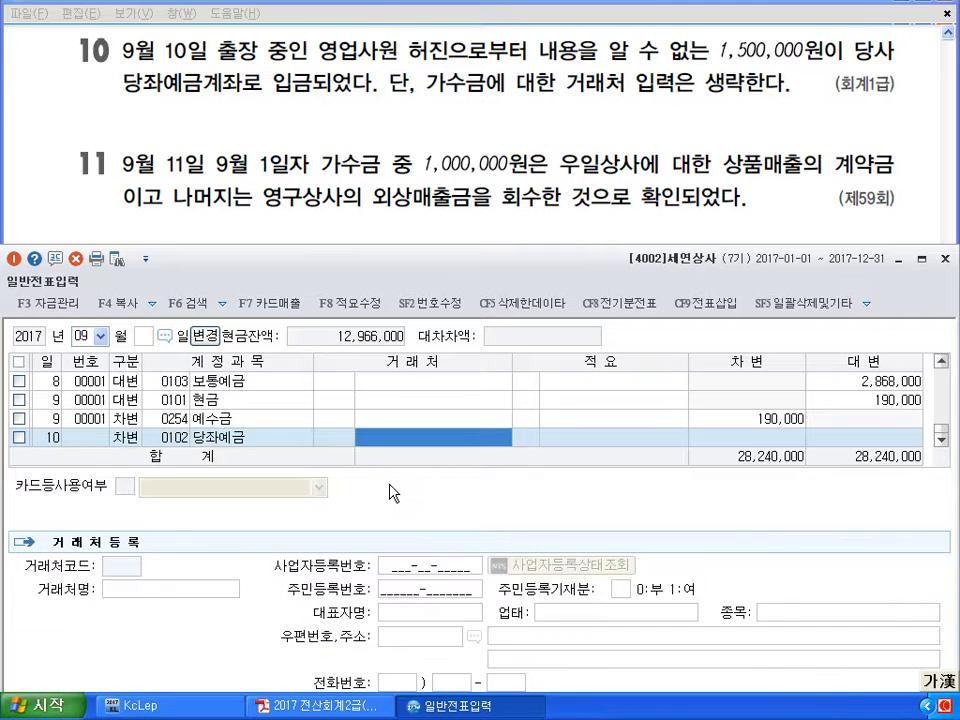
{"action": "key", "text": "Return"}
{"action": "key", "text": "Return"}
{"action": "type", "text": "1500000"}
{"action": "key", "text": "Return"}
Credit 0257 가수금 1,500,000, cancelling the customer lookup so no customer is recorded
{"action": "type", "text": "4"}
{"action": "key", "text": "Return"}
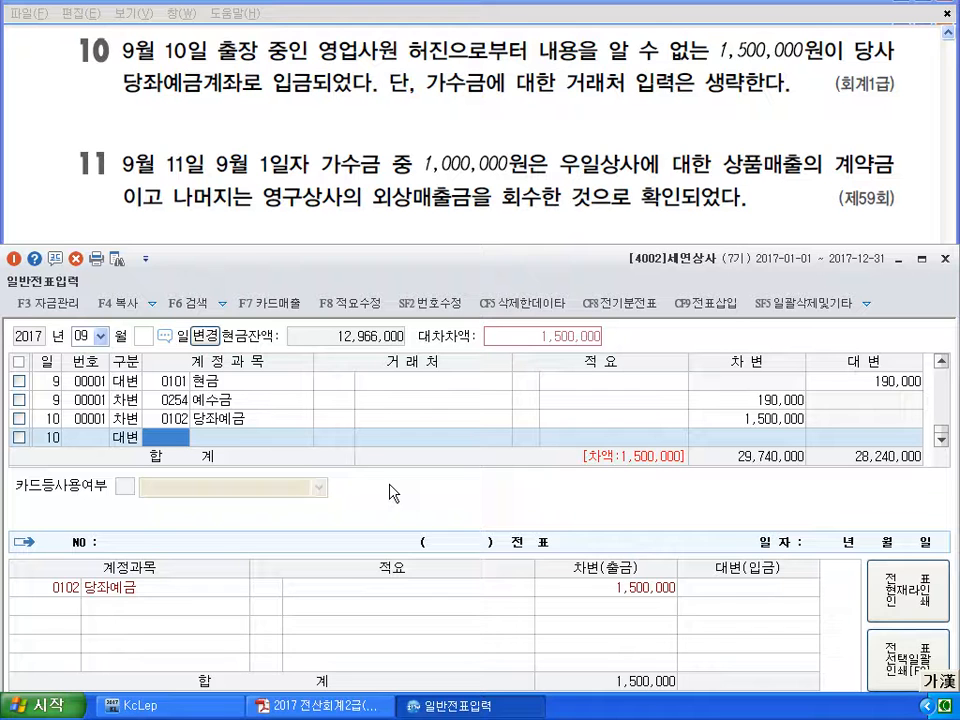
{"action": "type", "text": "257"}
{"action": "key", "text": "Return"}
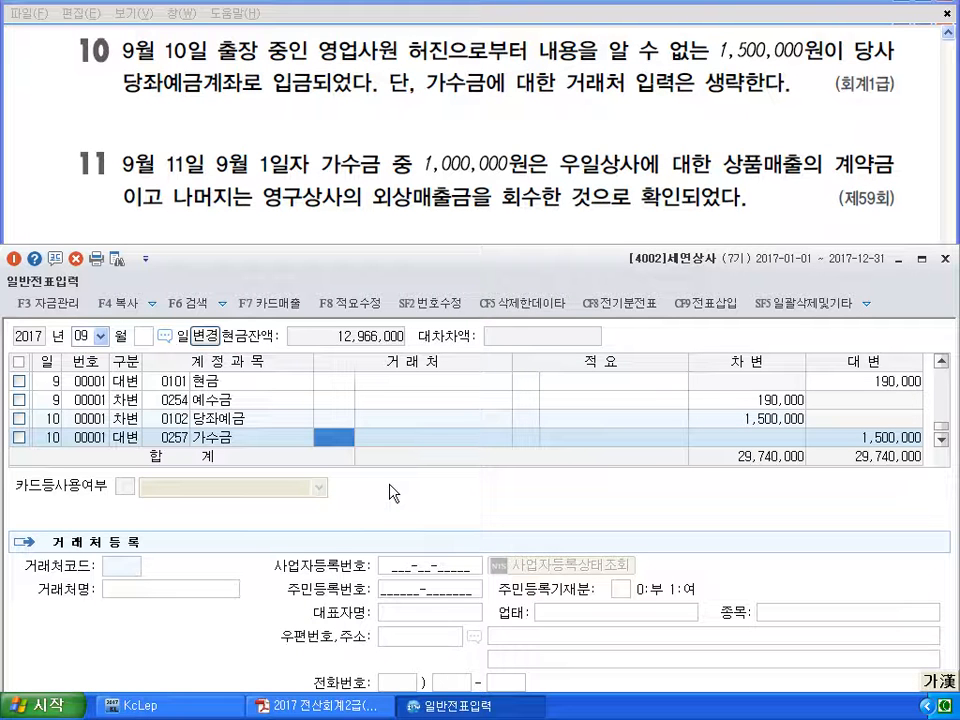
{"action": "key", "text": "Return"}
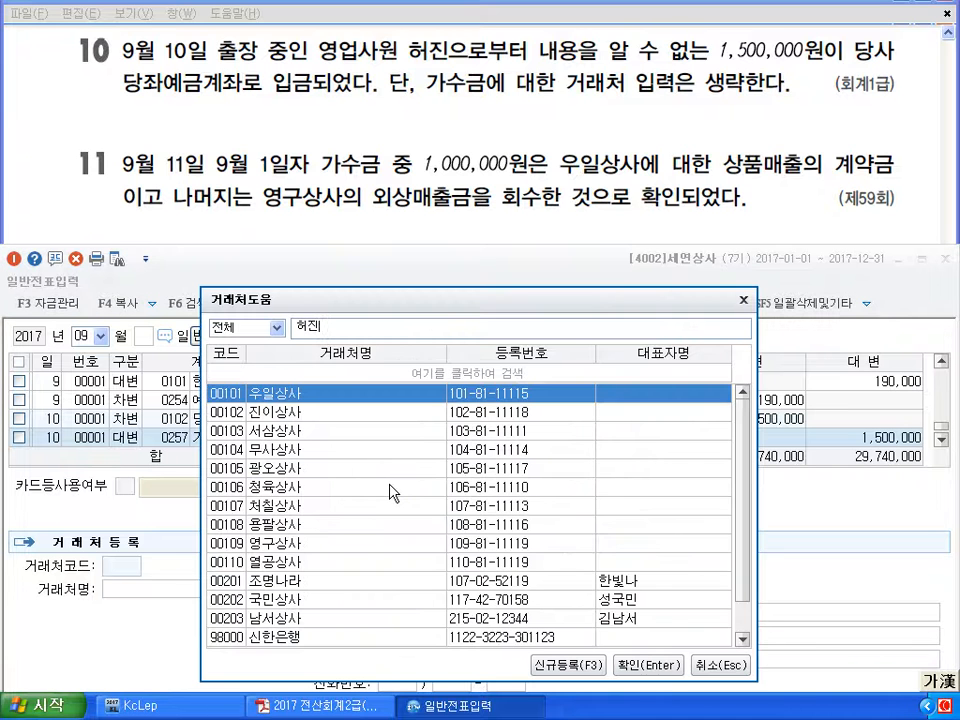
{"action": "left_click", "coordinate": [727, 676]}
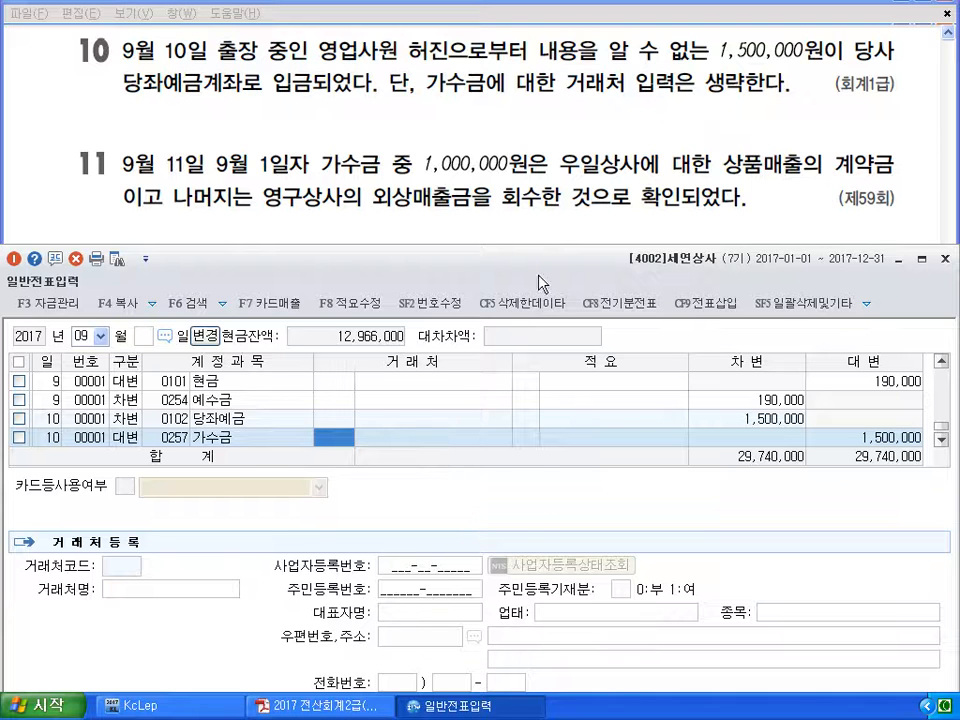
{"action": "left_click", "coordinate": [400, 444]}
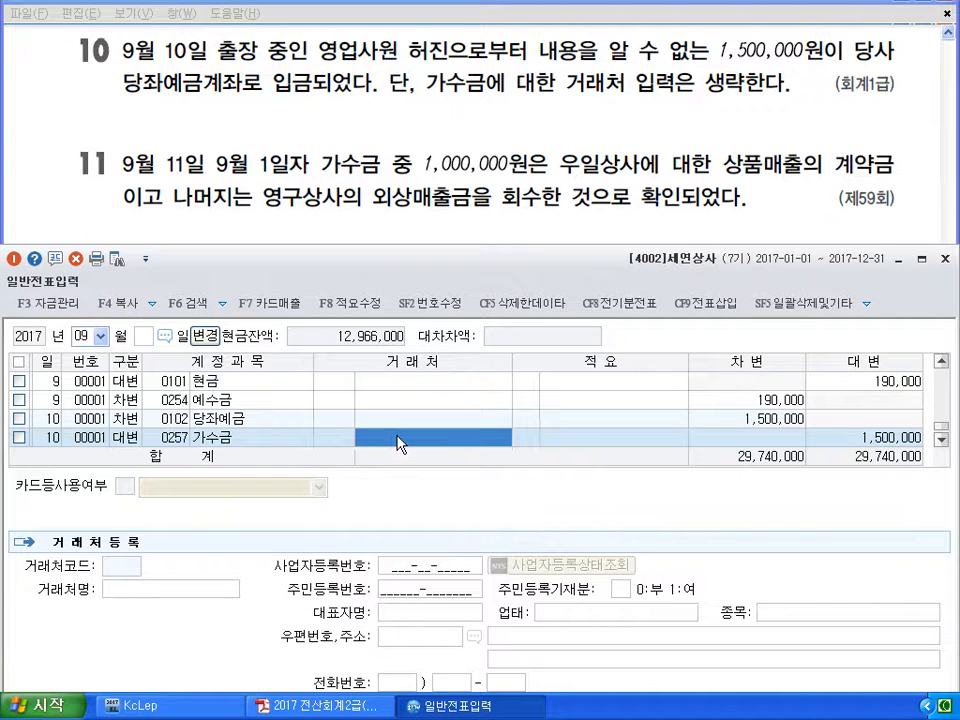
{"action": "key", "text": "Return"}
{"action": "key", "text": "Return"}
{"action": "key", "text": "Return"}
{"action": "type", "text": "11"}
{"action": "key", "text": "Return"}
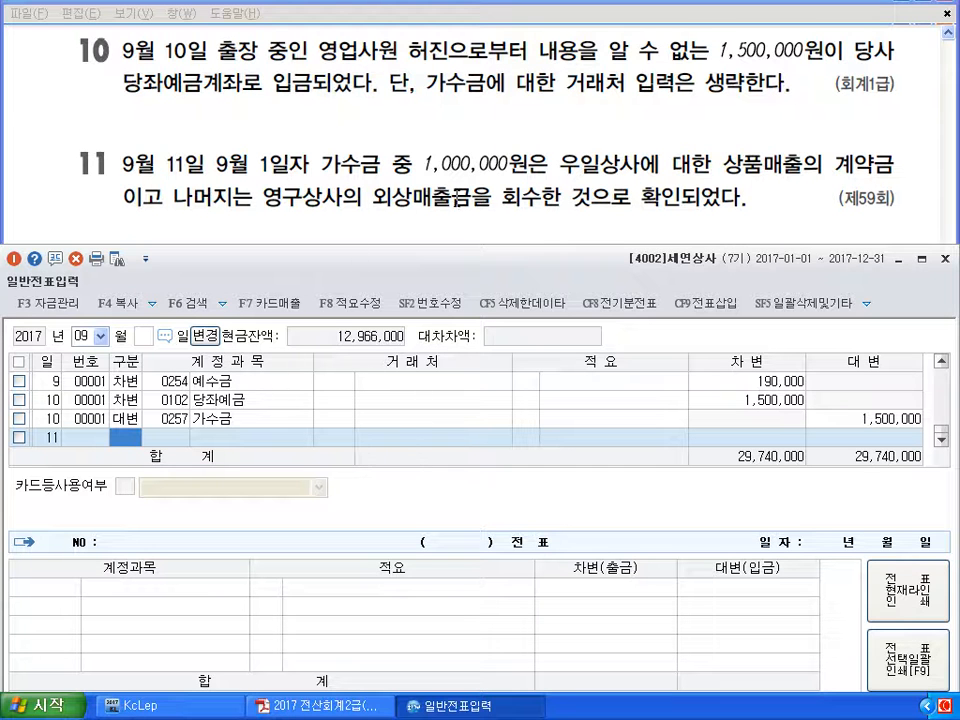
{"action": "scroll", "coordinate": [143, 418], "scroll_direction": "up", "scroll_amount": 10}
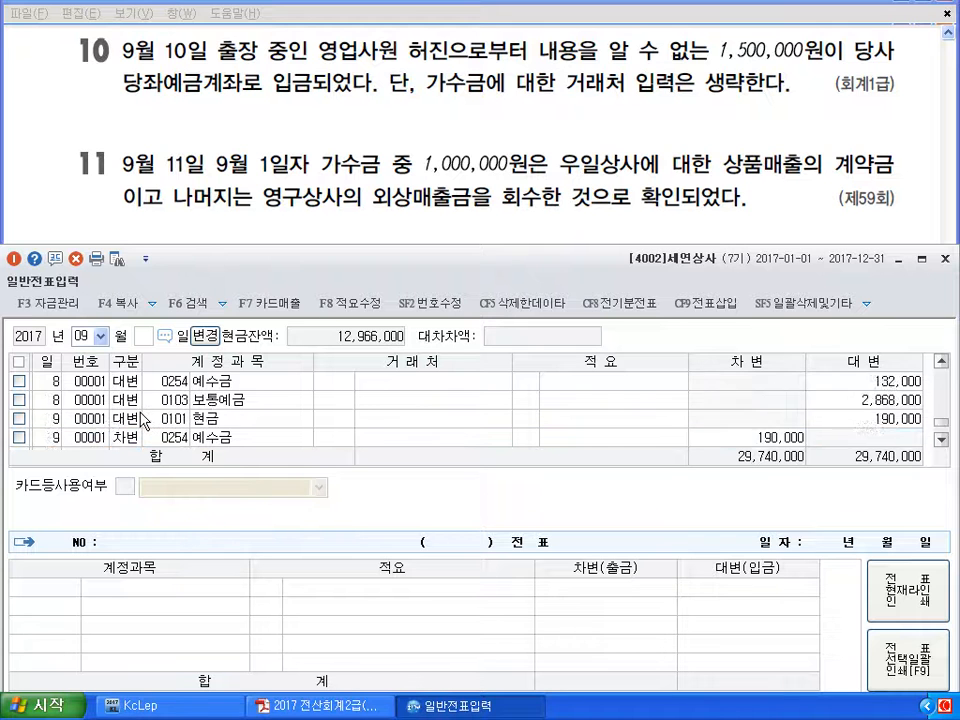
{"action": "left_click", "coordinate": [333, 383]}
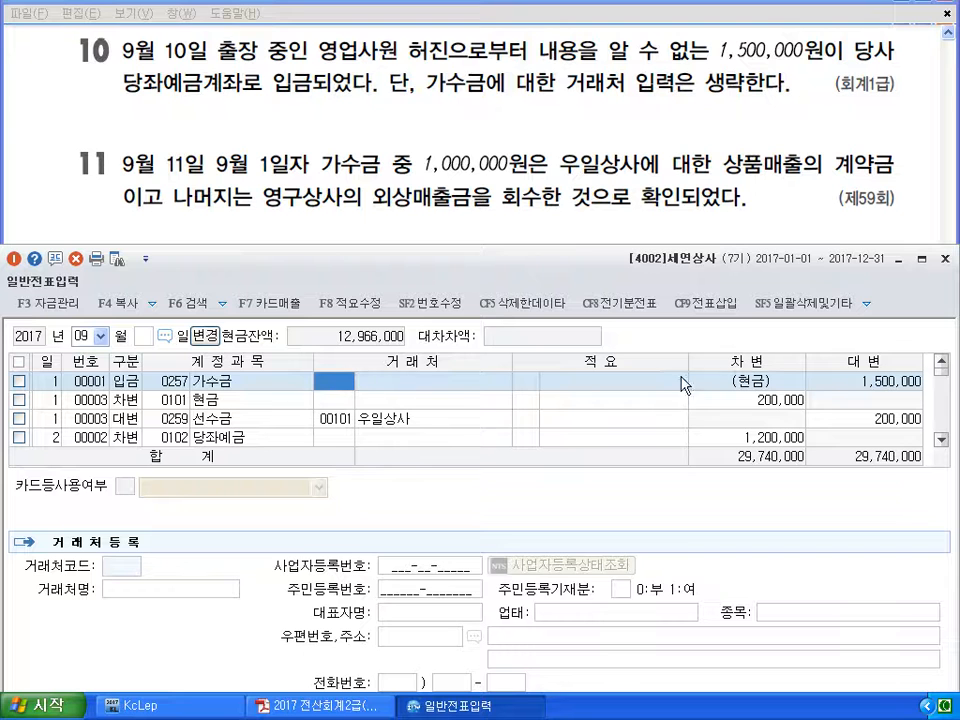
{"action": "left_click", "coordinate": [833, 390]}
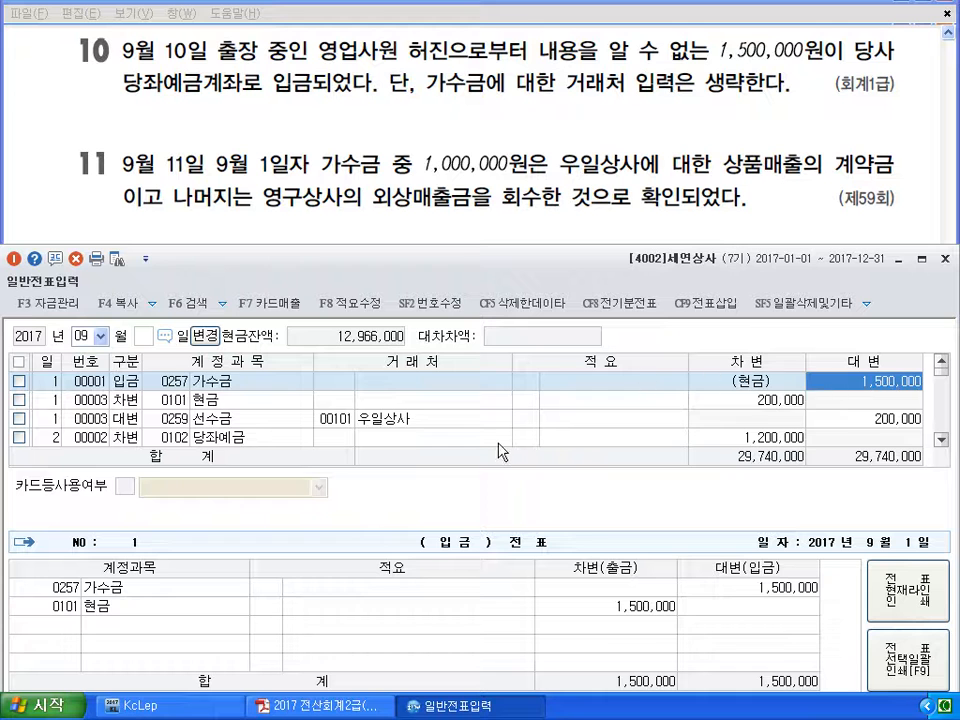
{"action": "scroll", "coordinate": [598, 400], "scroll_direction": "down", "scroll_amount": 10}
{"action": "left_click", "coordinate": [241, 440]}
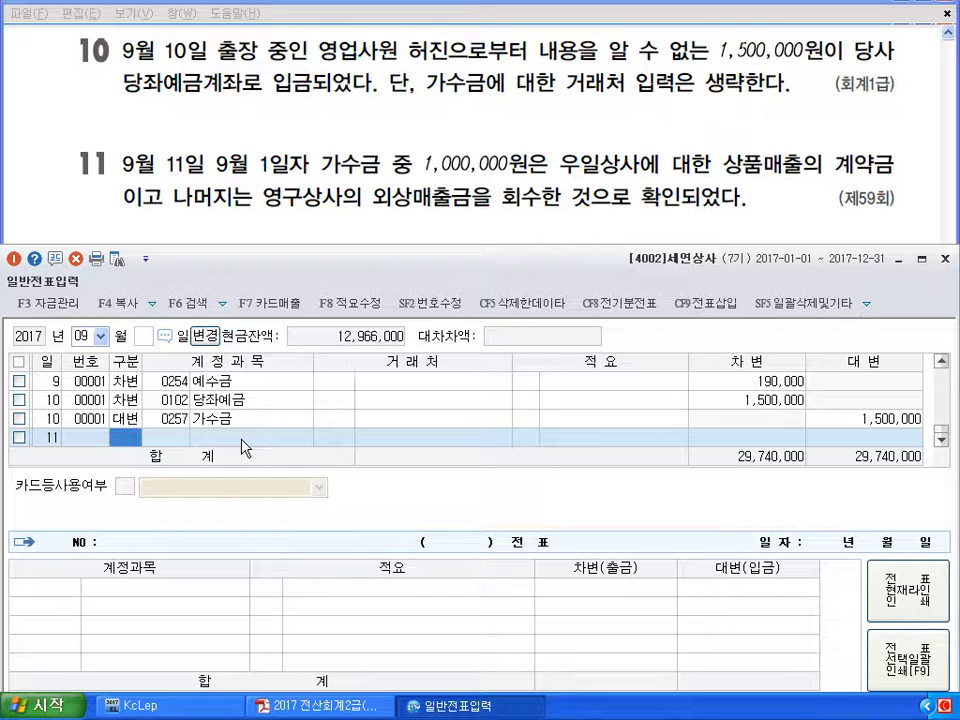
Debit 0257 가수금 1,500,000 on the September 11 voucher
{"action": "type", "text": "3"}
{"action": "key", "text": "Return"}
{"action": "type", "text": "257"}
{"action": "key", "text": "Return"}
{"action": "key", "text": "Return"}
{"action": "key", "text": "Return"}
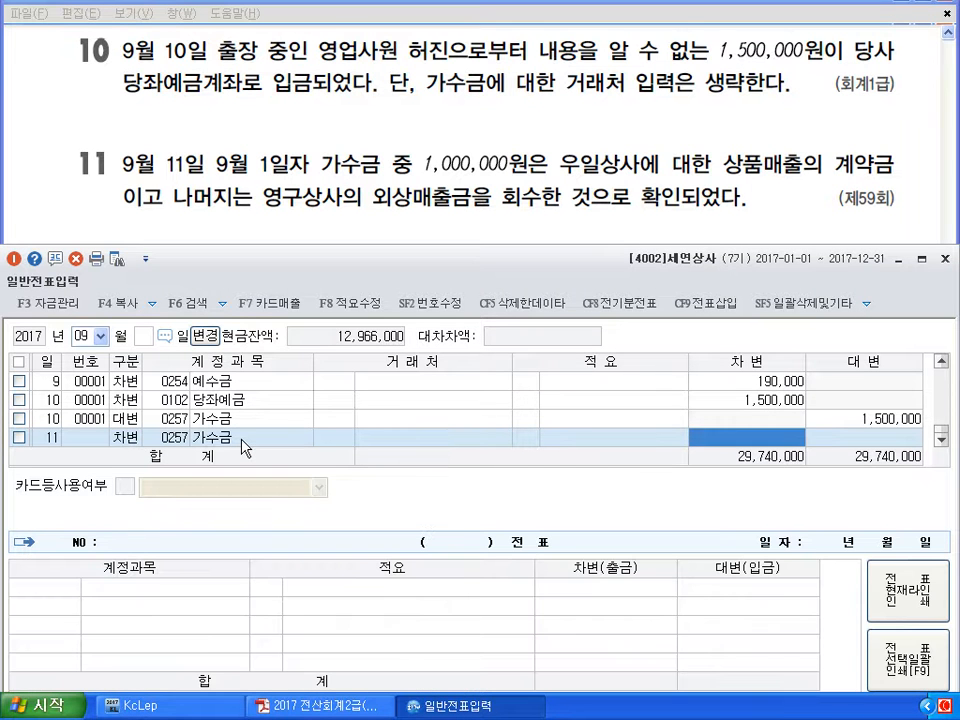
{"action": "type", "text": "1500000"}
{"action": "key", "text": "Return"}
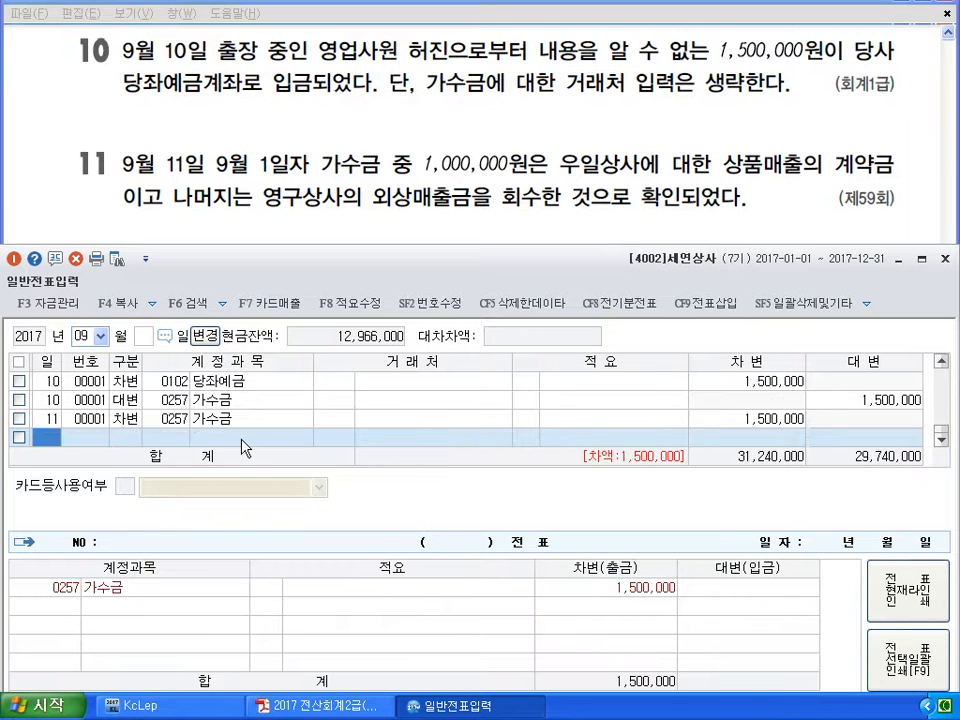
{"action": "type", "text": "4"}
{"action": "key", "text": "Return"}
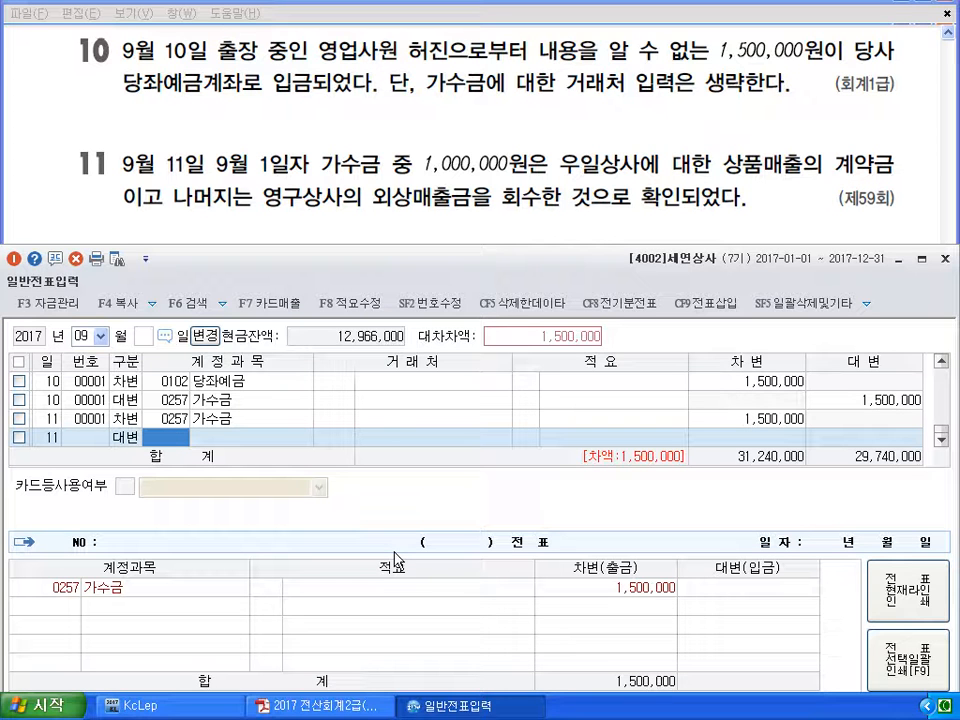
Credit 0259 선수금 1,000,000 with 우일상사 as the customer
{"action": "type", "text": "259"}
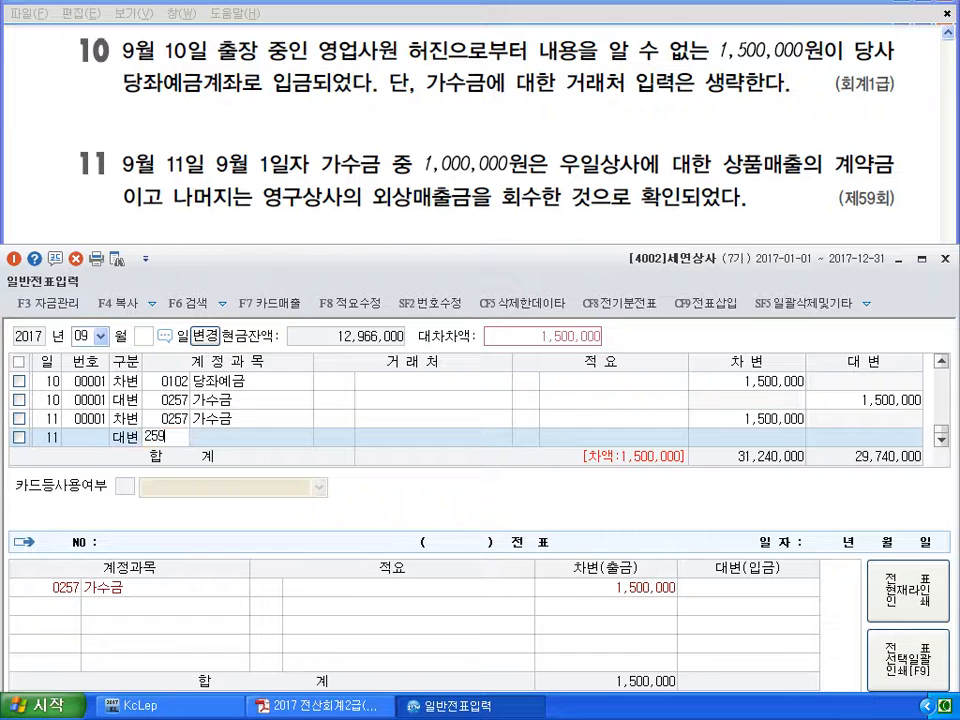
{"action": "key", "text": "Return"}
{"action": "type", "text": "101"}
{"action": "key", "text": "Return"}
{"action": "key", "text": "Return"}
{"action": "type", "text": "1000000"}
{"action": "key", "text": "Return"}
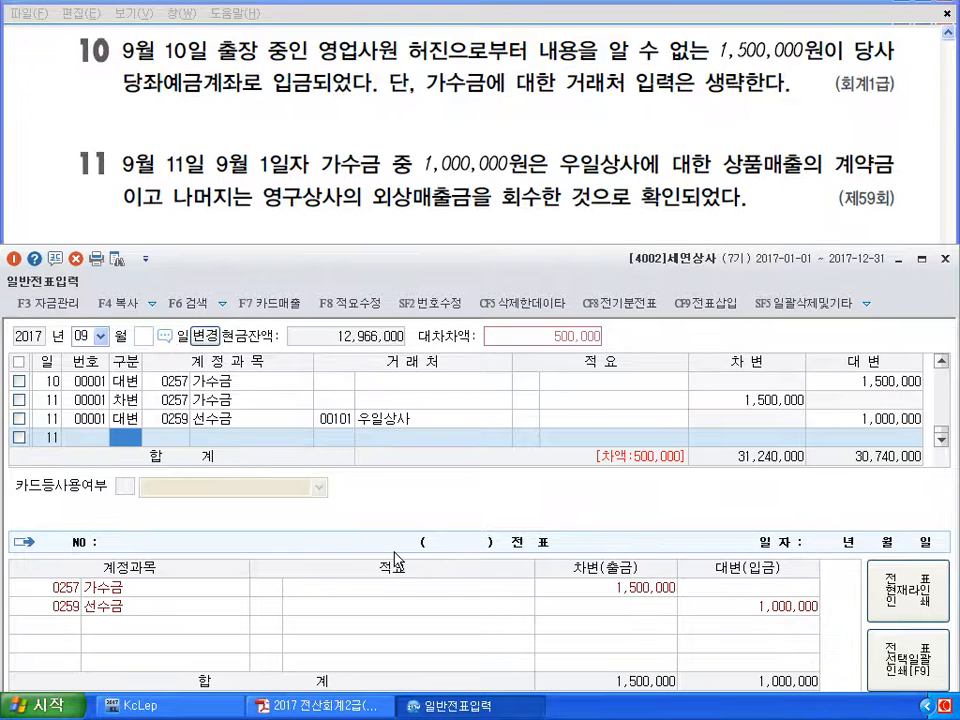
{"action": "type", "text": "4"}
{"action": "key", "text": "Return"}
Credit 0108 외상매출금 500,000 with 영구상사 as the customer
{"action": "type", "text": "108"}
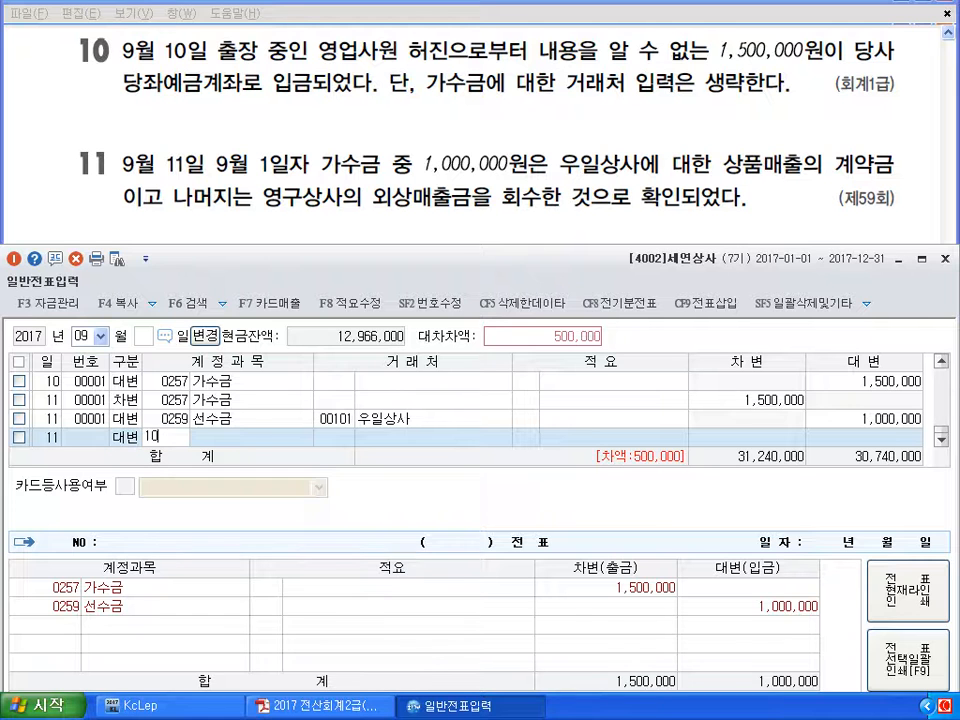
{"action": "key", "text": "Return"}
{"action": "type", "text": "109"}
{"action": "key", "text": "Return"}
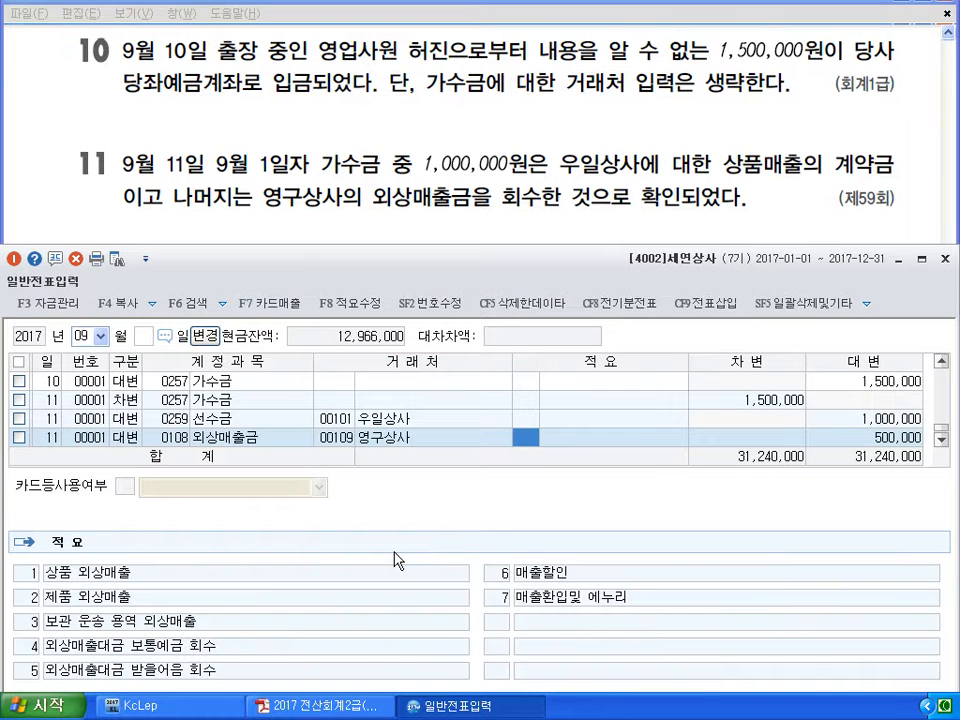
{"action": "key", "text": "Return"}
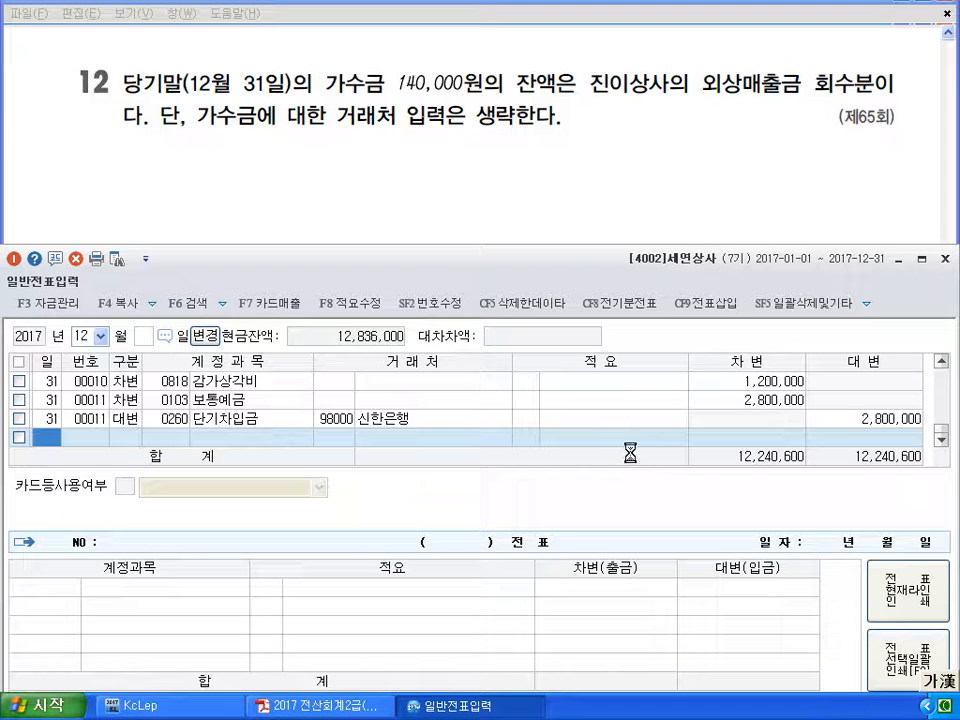
Sketch a 현금/가수금/외상 T-account over the problem with the pen, then clear it
{"action": "left_click_drag", "start_coordinate": [465, 213], "coordinate": [467, 158]}
{"action": "left_click_drag", "start_coordinate": [322, 182], "coordinate": [362, 192]}
{"action": "mouse_move", "coordinate": [486, 180]}
{"action": "left_mouse_down"}
{"action": "mouse_move", "coordinate": [575, 198]}
{"action": "mouse_move", "coordinate": [606, 192]}
{"action": "mouse_move", "coordinate": [560, 185]}
{"action": "mouse_move", "coordinate": [414, 272]}
{"action": "mouse_move", "coordinate": [420, 262]}
{"action": "left_mouse_up"}
{"action": "mouse_move", "coordinate": [491, 232]}
{"action": "left_mouse_down"}
{"action": "mouse_move", "coordinate": [491, 287]}
{"action": "mouse_move", "coordinate": [601, 270]}
{"action": "left_mouse_up"}
{"action": "left_click_drag", "start_coordinate": [555, 243], "coordinate": [567, 256]}
{"action": "left_click_drag", "start_coordinate": [571, 239], "coordinate": [572, 263]}
{"action": "left_click_drag", "start_coordinate": [580, 243], "coordinate": [588, 256]}
{"action": "left_click_drag", "start_coordinate": [594, 237], "coordinate": [595, 254]}
{"action": "mouse_move", "coordinate": [595, 247]}
{"action": "left_mouse_down"}
{"action": "mouse_move", "coordinate": [603, 247]}
{"action": "mouse_move", "coordinate": [597, 258]}
{"action": "left_mouse_up"}
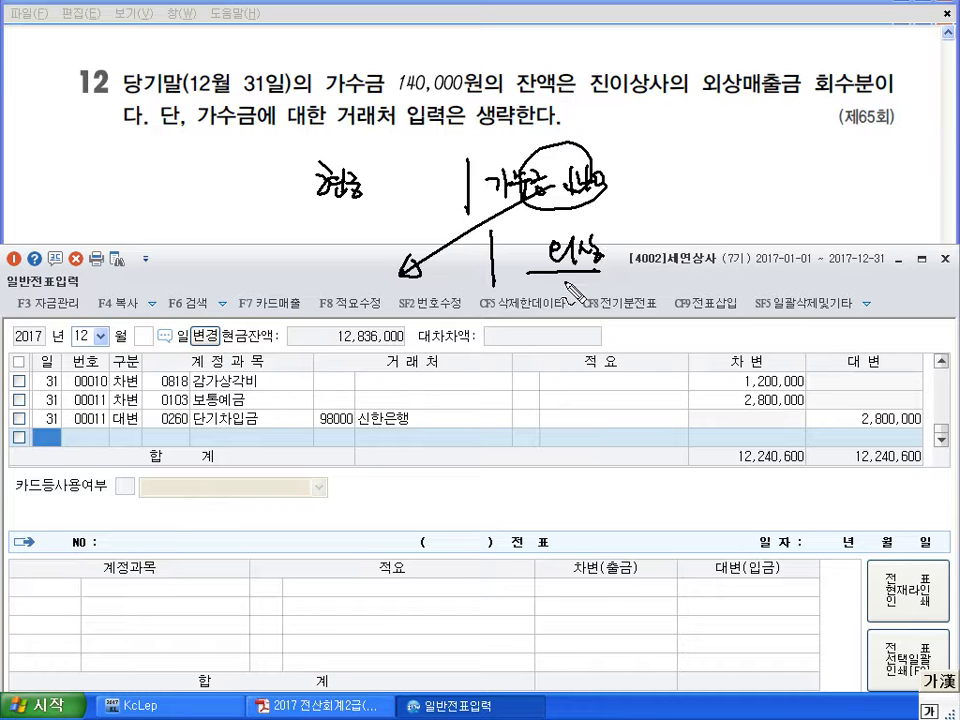
{"action": "key", "text": "Escape"}
Enter a day-31 debit of 0257 가수금 140,000
{"action": "type", "text": "31"}
{"action": "key", "text": "Return"}
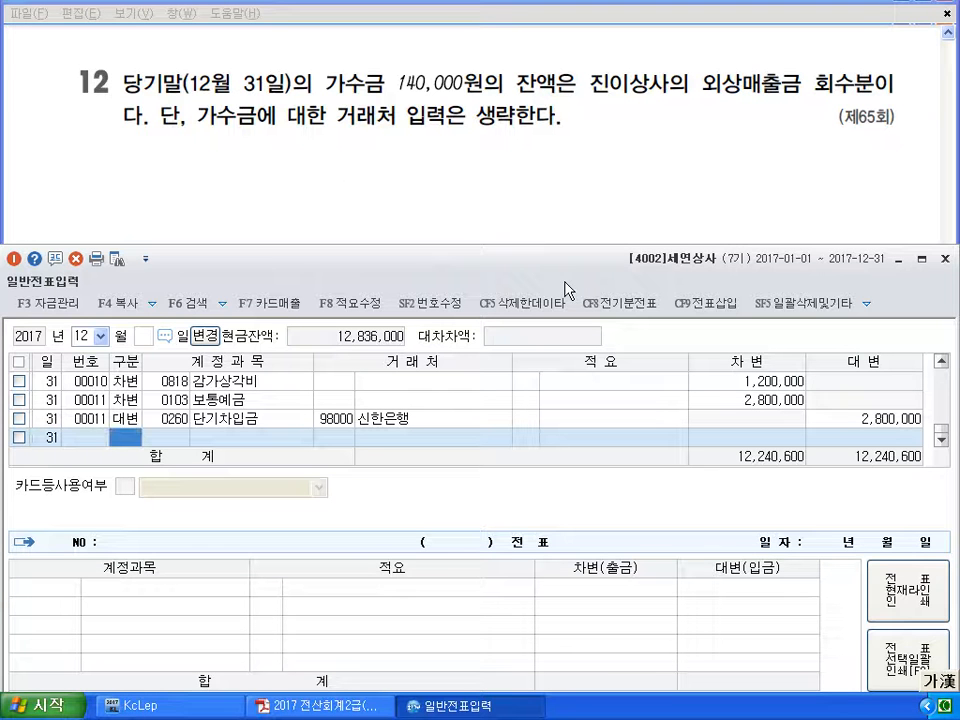
{"action": "type", "text": "3"}
{"action": "key", "text": "Return"}
{"action": "type", "text": "257"}
{"action": "key", "text": "Return"}
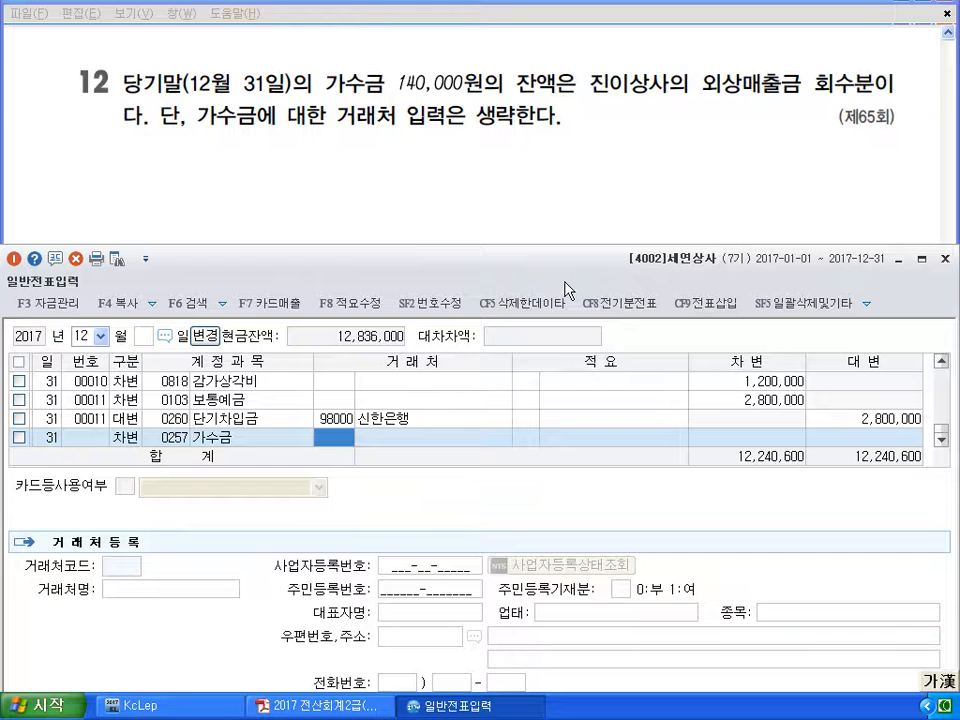
{"action": "key", "text": "Return"}
{"action": "key", "text": "Return"}
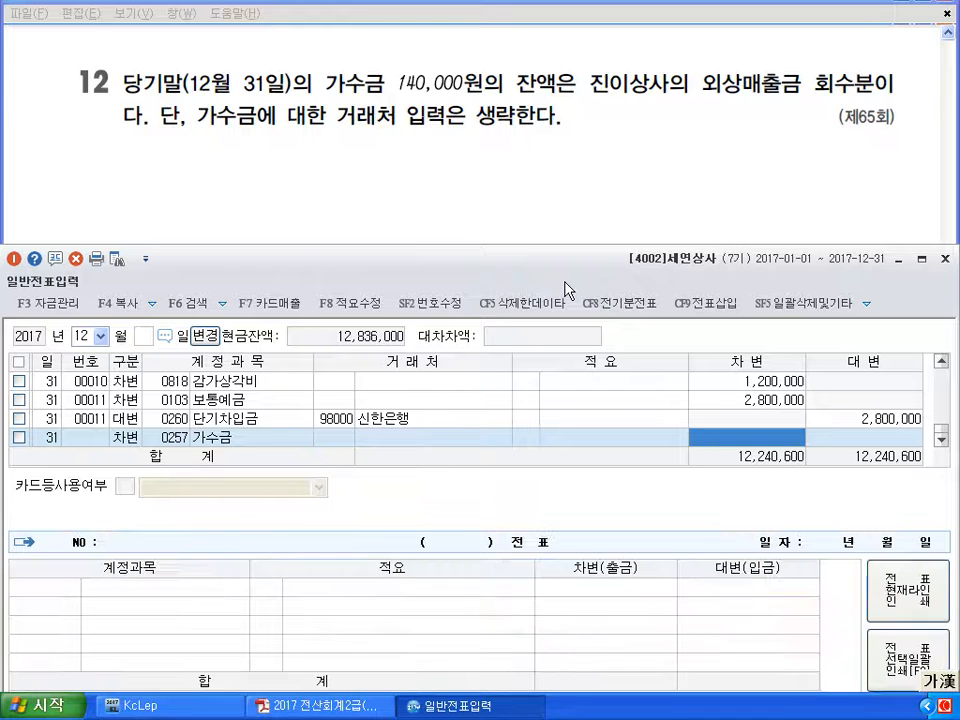
{"action": "type", "text": "1400000"}
{"action": "key", "text": "Return"}
Credit 0108 외상매출금 for customer 진이상사 to complete the entry
{"action": "type", "text": "4"}
{"action": "key", "text": "Return"}
{"action": "type", "text": "108"}
{"action": "key", "text": "Return"}
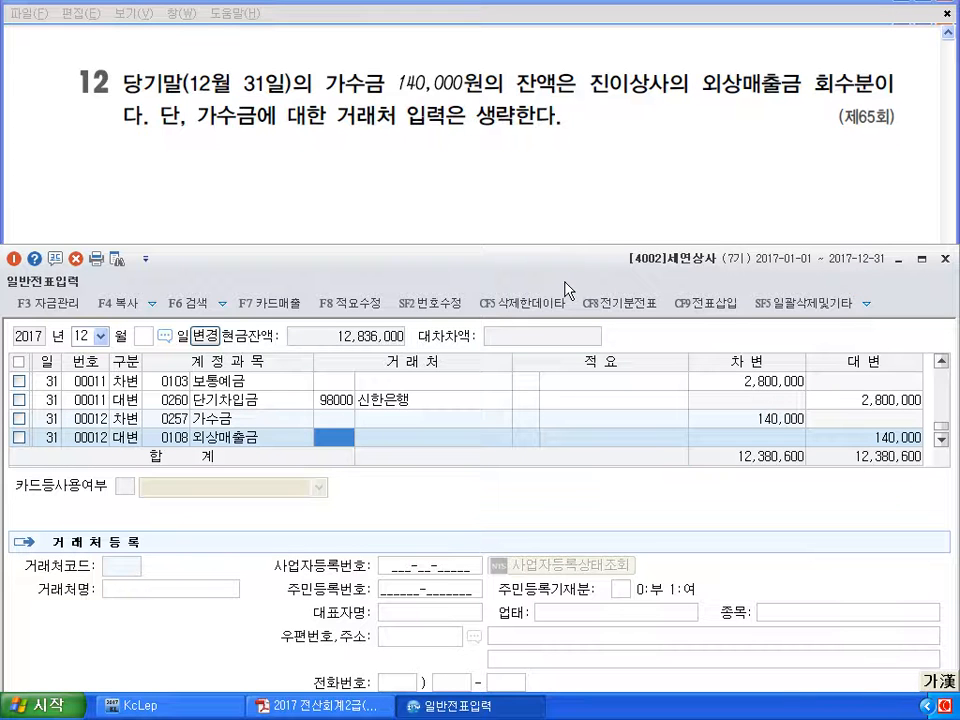
{"action": "type", "text": "102"}
{"action": "key", "text": "Return"}
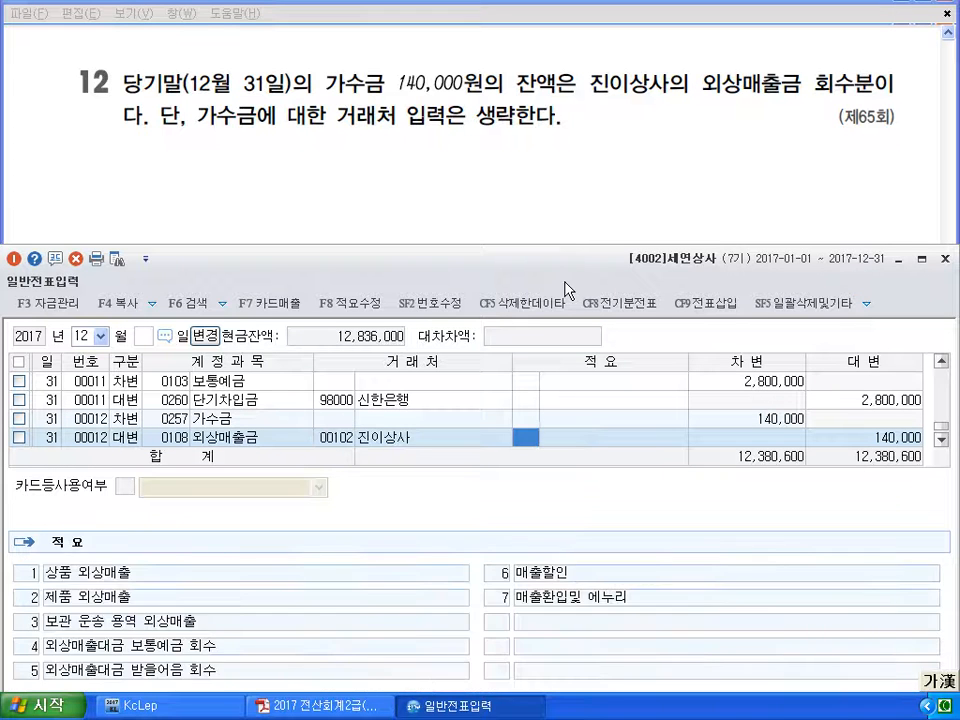
{"action": "key", "text": "Return"}
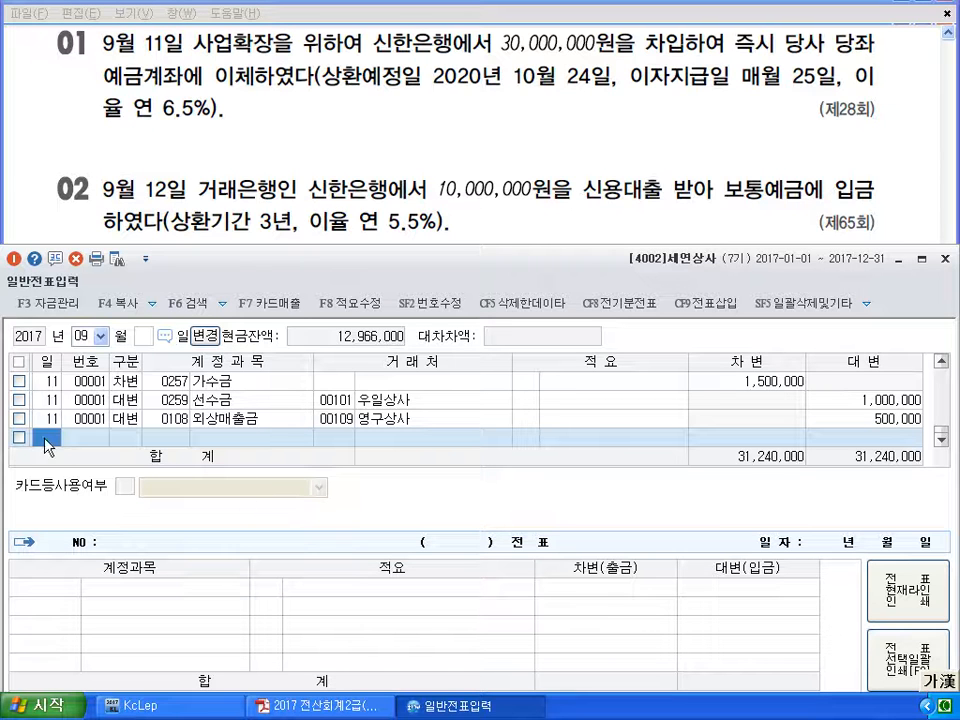
Enter a September 11 debit of 30,000,000 to 당좌예금 (102)
{"action": "type", "text": "11"}
{"action": "key", "text": "Return"}
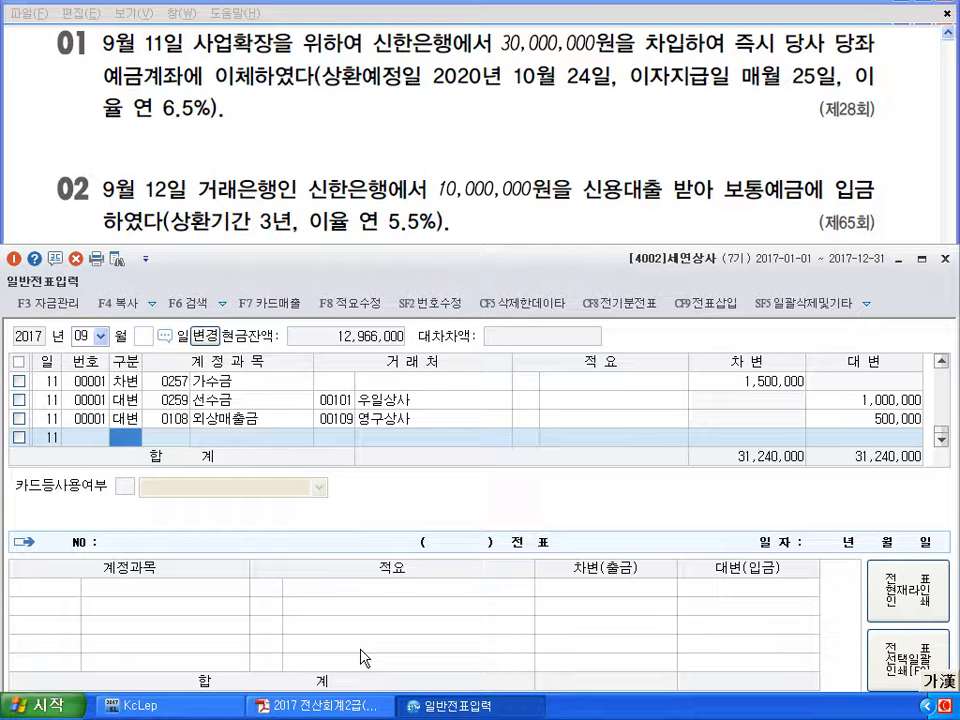
{"action": "type", "text": "3"}
{"action": "key", "text": "Return"}
{"action": "type", "text": "102"}
{"action": "key", "text": "Return"}
{"action": "key", "text": "Return"}
{"action": "key", "text": "Return"}
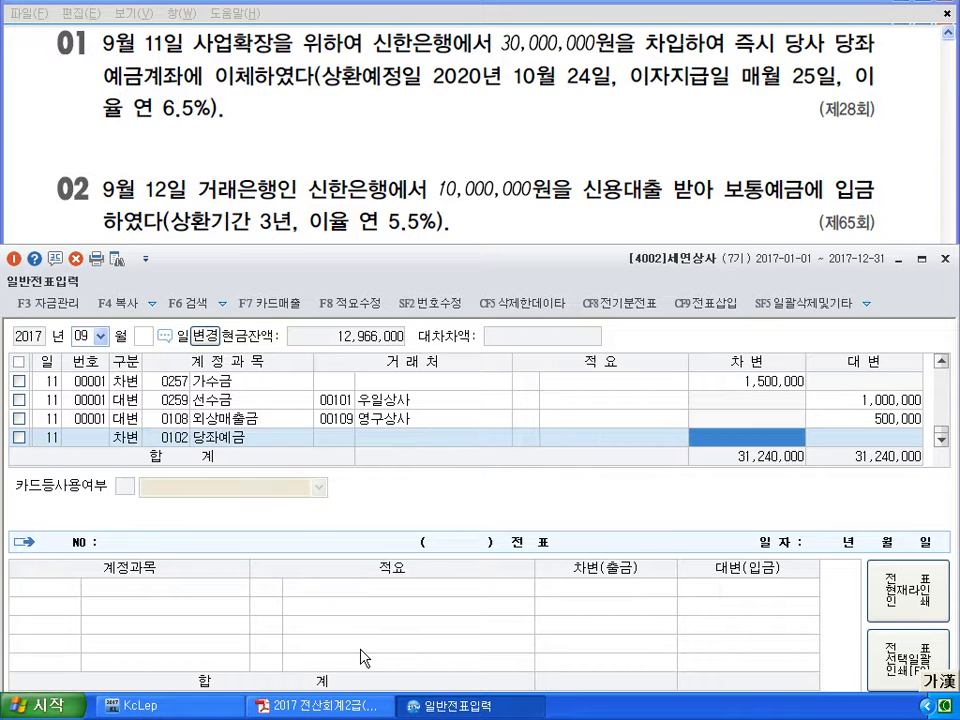
{"action": "type", "text": "30000000"}
{"action": "key", "text": "Return"}
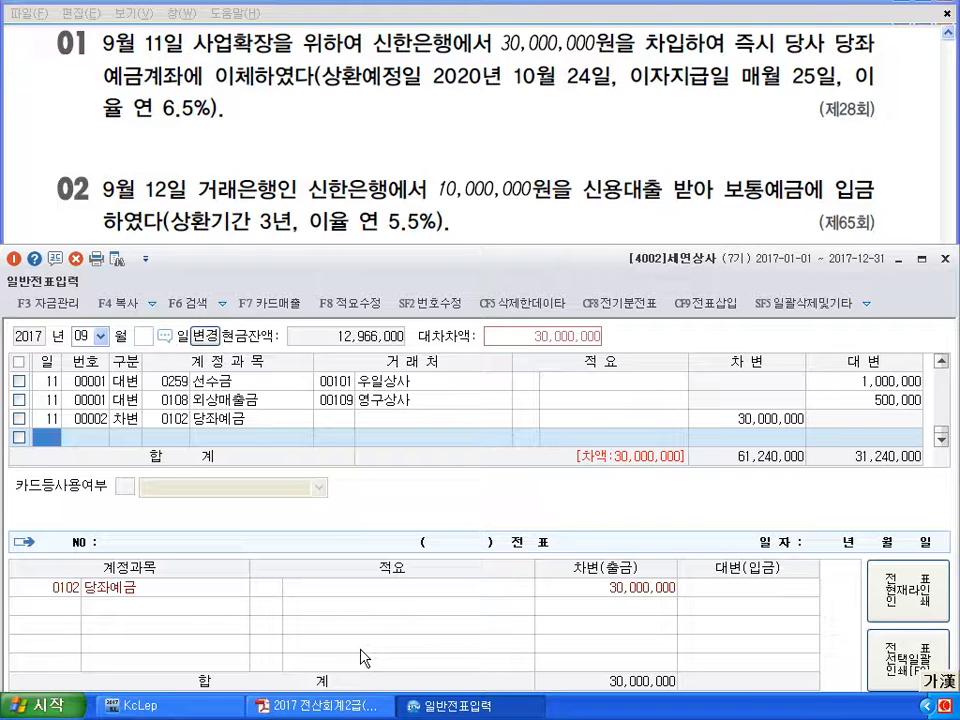
Credit 0293 장기차입금 30,000,000 with customer 신한은행 to balance the voucher
{"action": "key", "text": "Return"}
{"action": "type", "text": "4"}
{"action": "key", "text": "Return"}
{"action": "type", "text": "ㅈ장기차"}
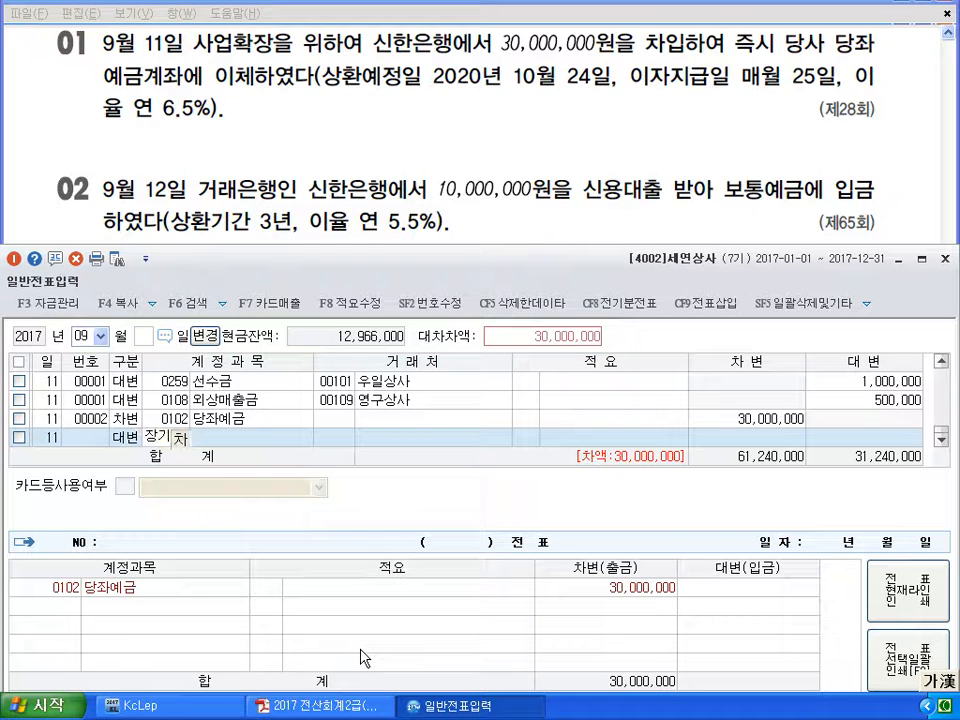
{"action": "key", "text": "Return"}
{"action": "key", "text": "Return"}
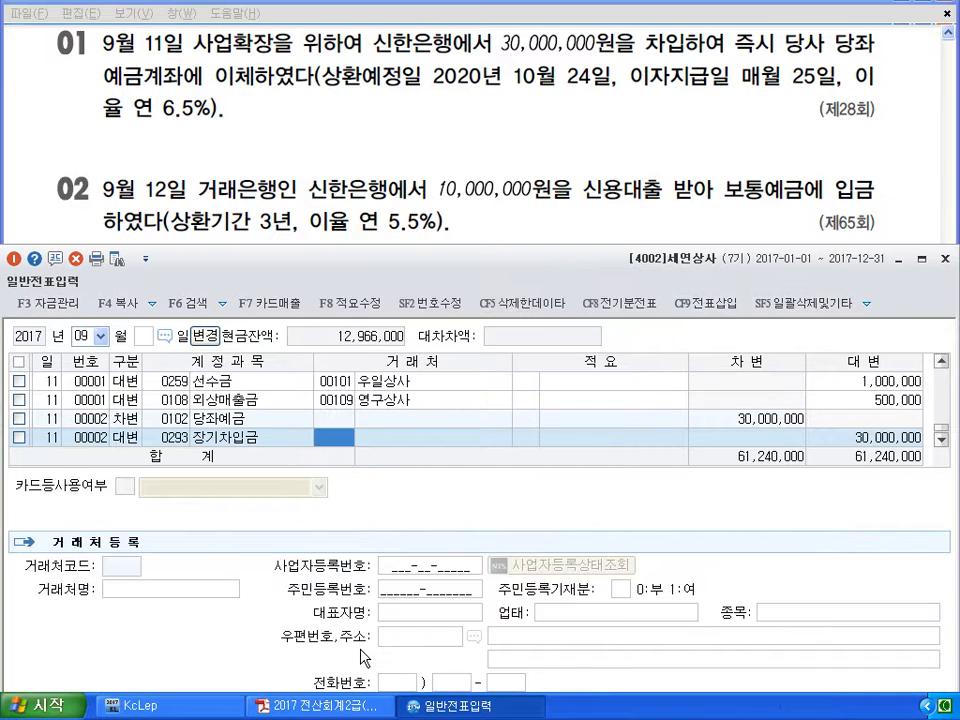
{"action": "type", "text": "신한"}
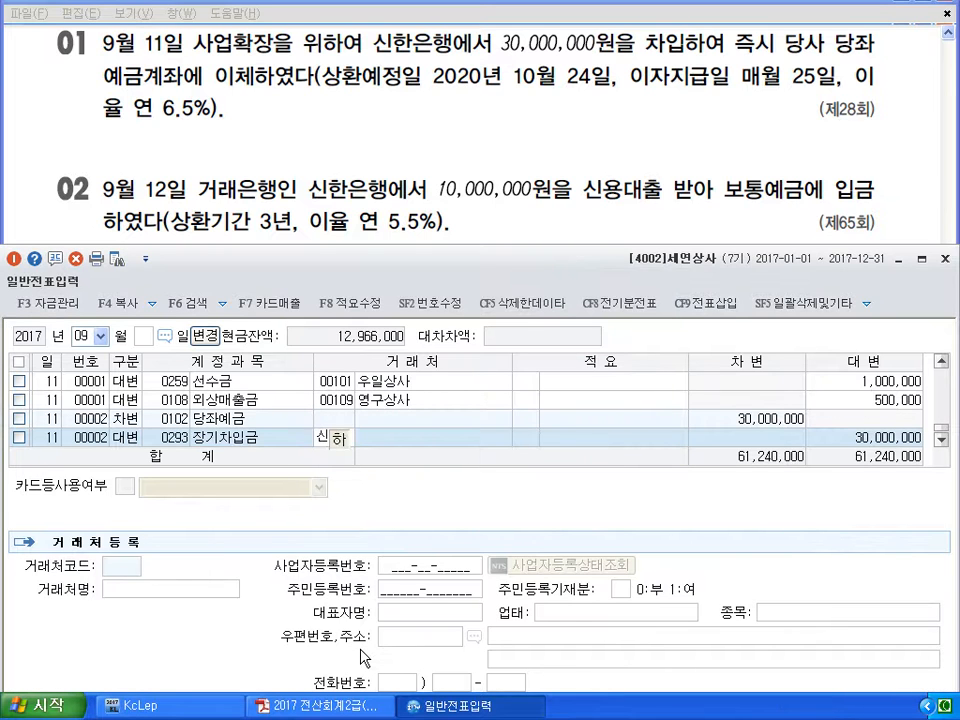
{"action": "key", "text": "Return"}
{"action": "key", "text": "Return"}
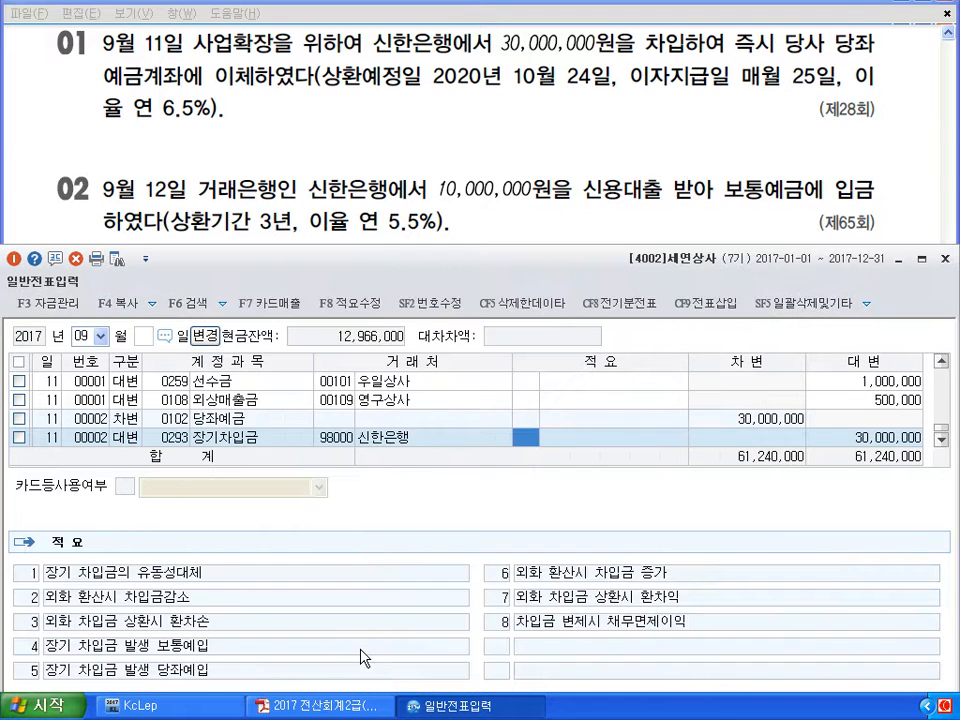
{"action": "key", "text": "Return"}
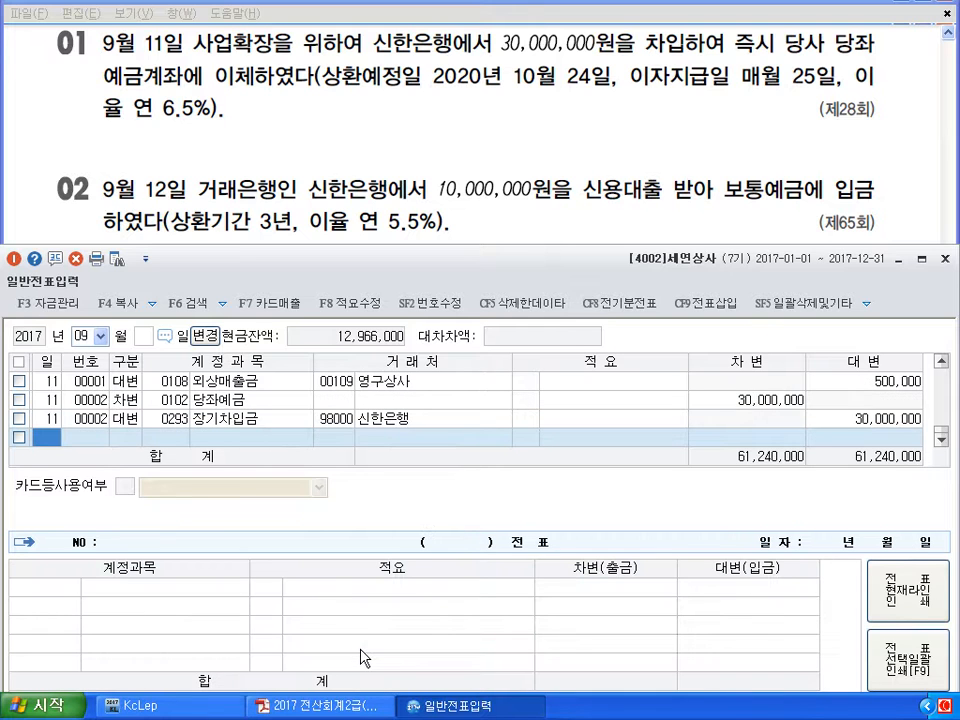
{"action": "type", "text": "12"}
{"action": "key", "text": "Return"}
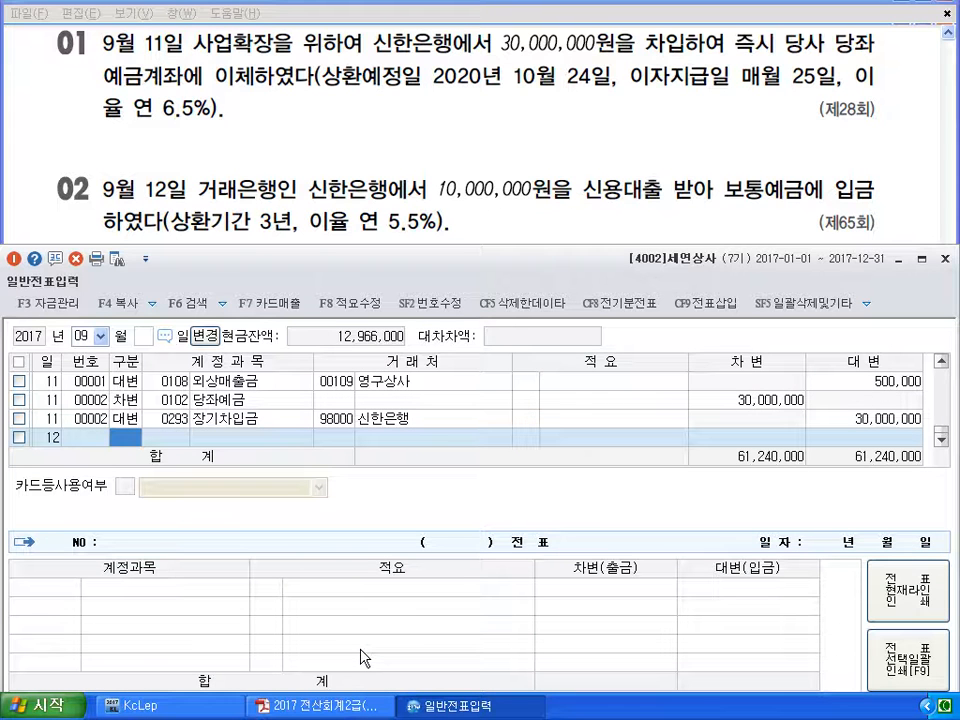
Debit 보통예금 (103) 10,000,000 on the September 12 line
{"action": "type", "text": "3"}
{"action": "key", "text": "Return"}
{"action": "type", "text": "103"}
{"action": "key", "text": "Return"}
{"action": "key", "text": "Return"}
{"action": "key", "text": "Return"}
{"action": "type", "text": "10000000"}
{"action": "key", "text": "Return"}
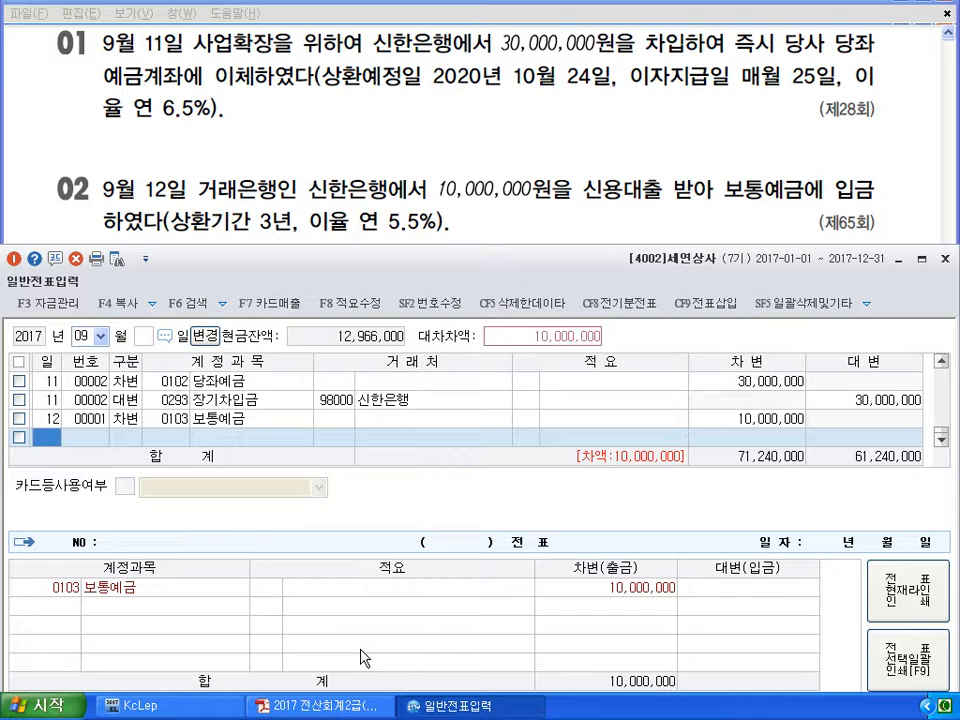
{"action": "type", "text": "12"}
Credit 장기차입금 (293) 10,000,000 for customer 98000 신한은행, leaving the description blank
{"action": "key", "text": "Return"}
{"action": "type", "text": "4"}
{"action": "key", "text": "Return"}
{"action": "type", "text": "2"}
{"action": "type", "text": "93"}
{"action": "key", "text": "Return"}
{"action": "type", "text": "98000"}
{"action": "key", "text": "Return"}
{"action": "key", "text": "F8"}
{"action": "key", "text": "Escape"}
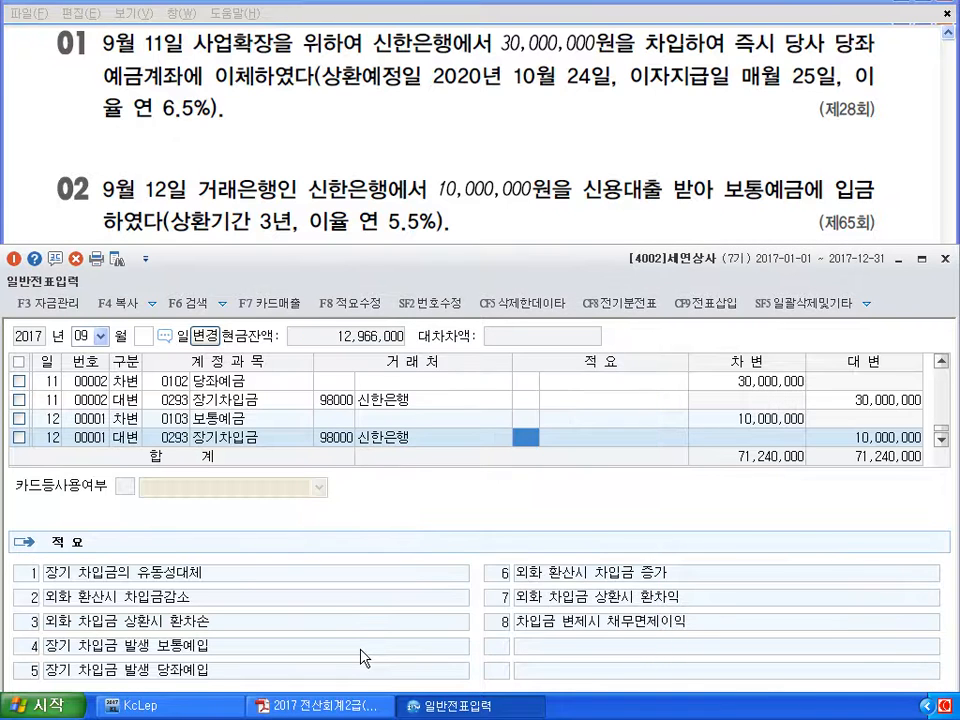
{"action": "key", "text": "Return"}
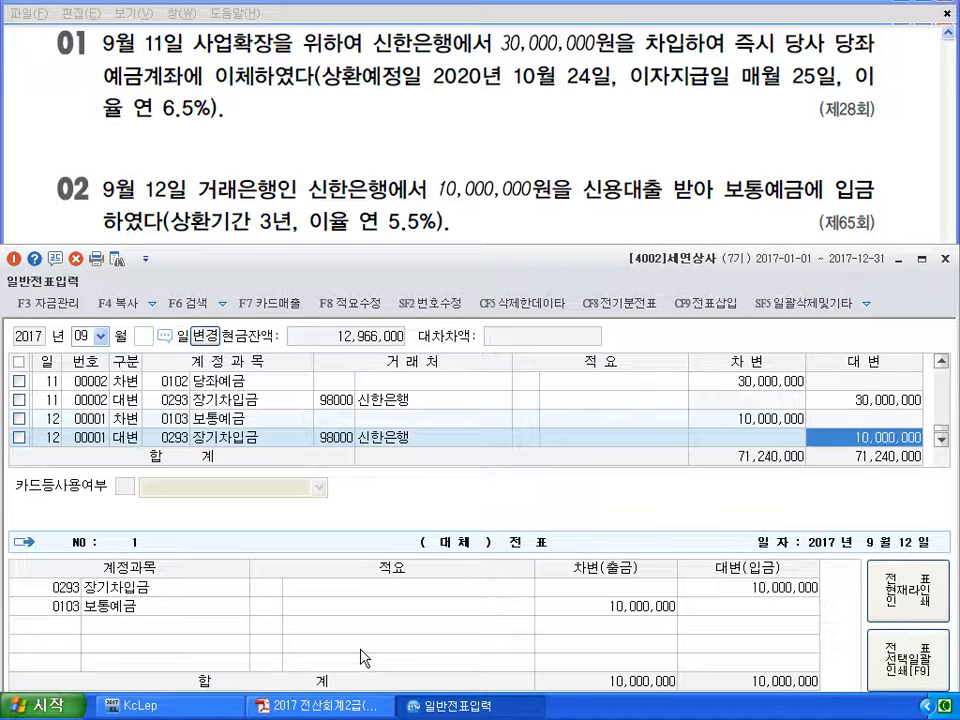
{"action": "key", "text": "Return"}
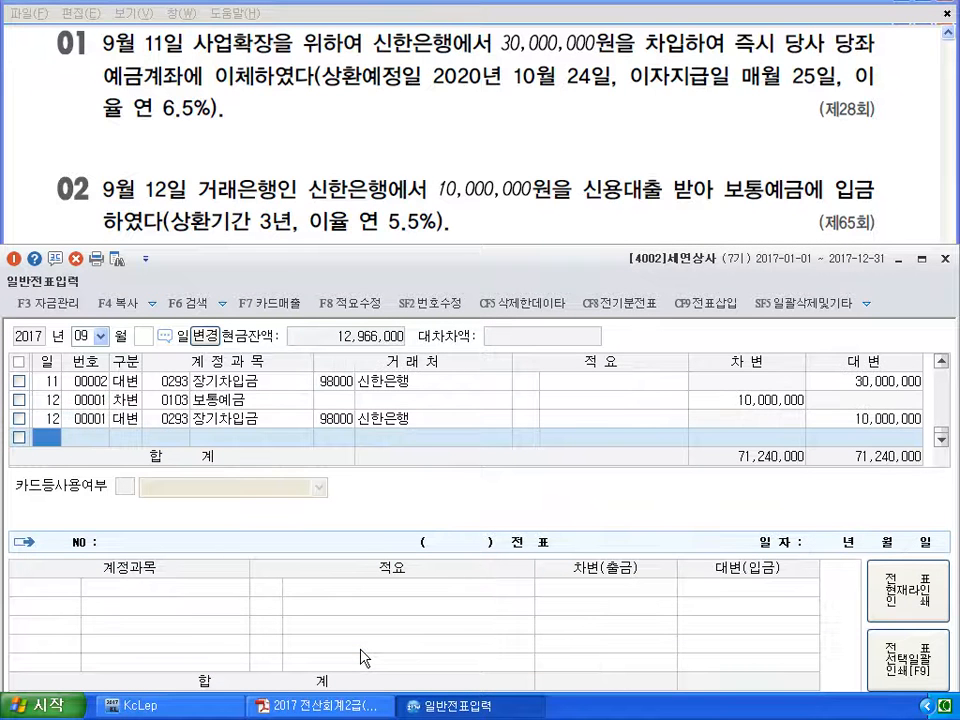
Return to 일반전표입력 and start a new line dated the 13th
{"action": "left_click", "coordinate": [453, 704]}
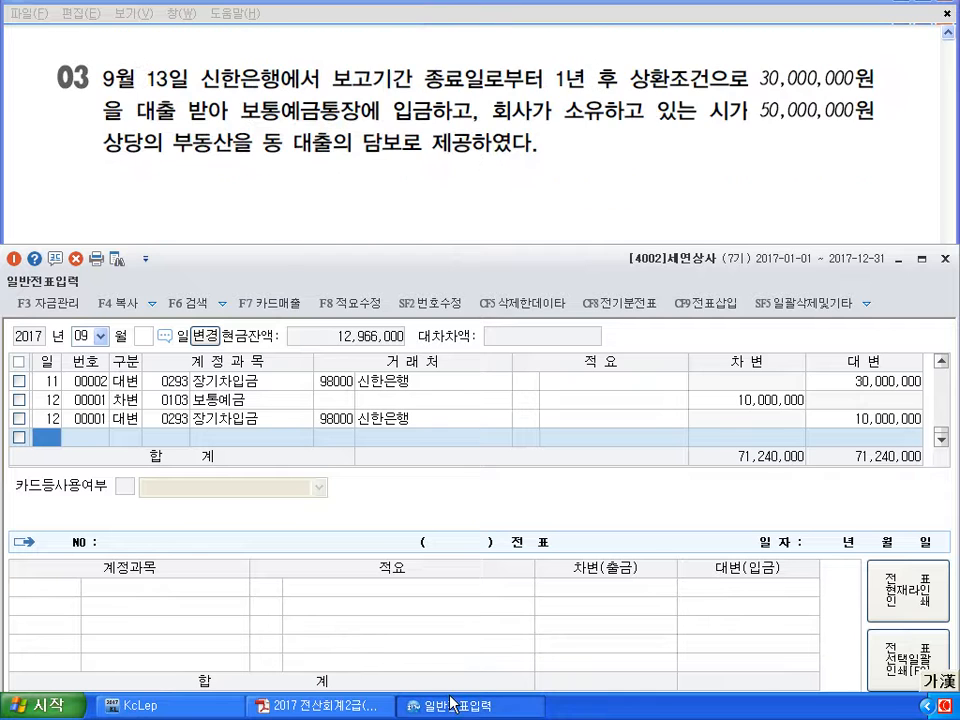
{"action": "type", "text": "13"}
{"action": "key", "text": "Return"}
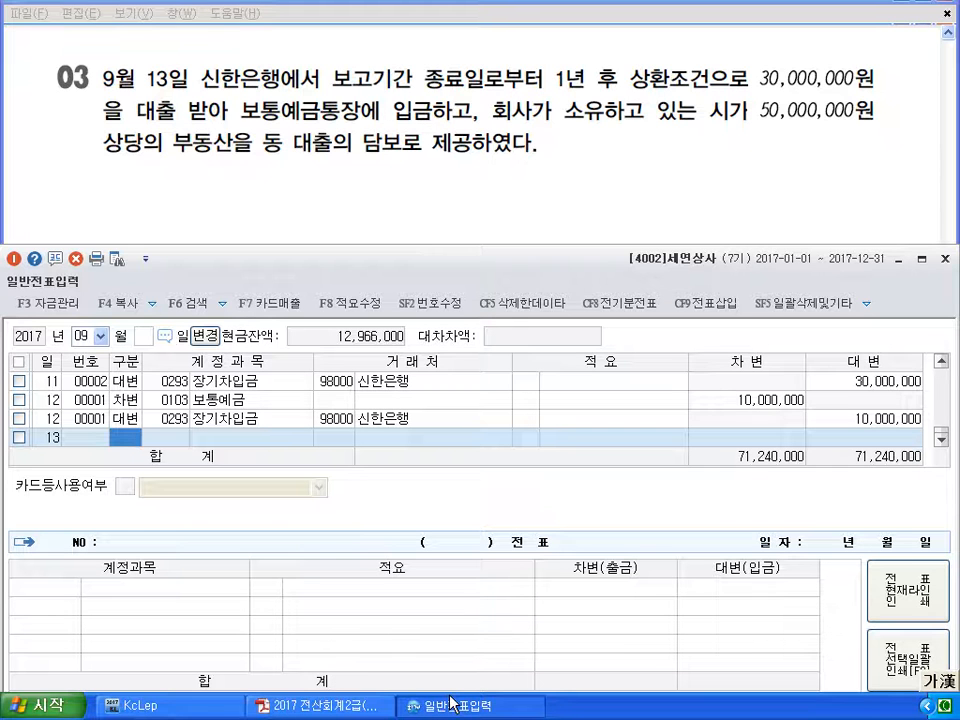
Debit 보통예금 (103) 30,000,000 on the September 13 line
{"action": "type", "text": "3"}
{"action": "key", "text": "Return"}
{"action": "type", "text": "103"}
{"action": "key", "text": "Return"}
{"action": "key", "text": "Return"}
Credit 장기차입금 (293) for 신한은행 (98000), balancing totals at 101,240,000
{"action": "key", "text": "Return"}
{"action": "type", "text": "30000000"}
{"action": "key", "text": "Return"}
{"action": "key", "text": "Return"}
{"action": "key", "text": "Return"}
{"action": "type", "text": "4"}
{"action": "key", "text": "Return"}
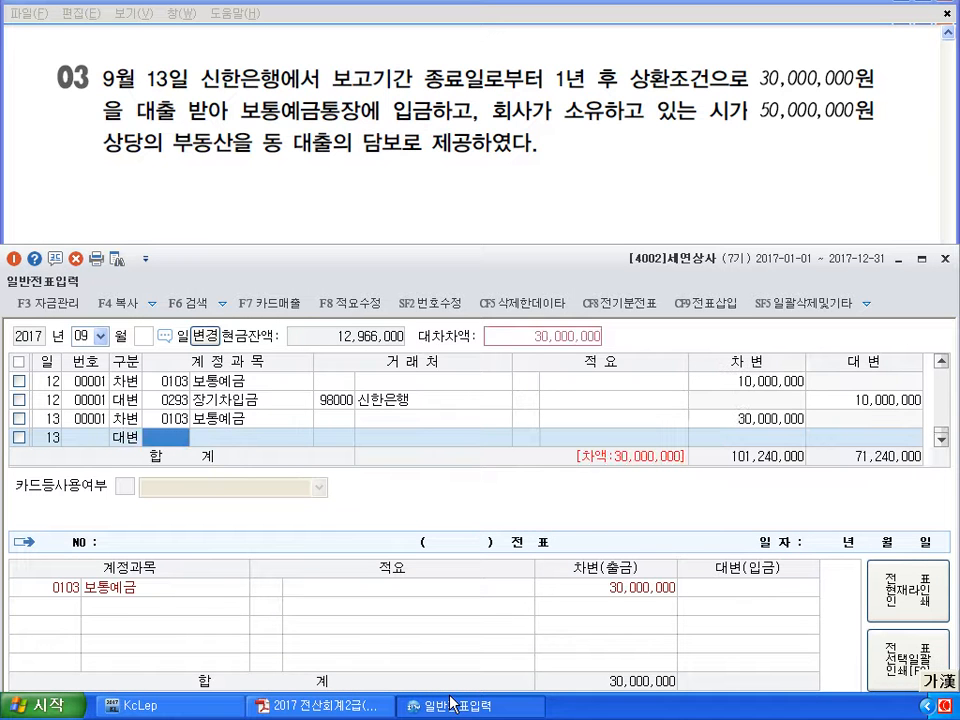
{"action": "type", "text": "293"}
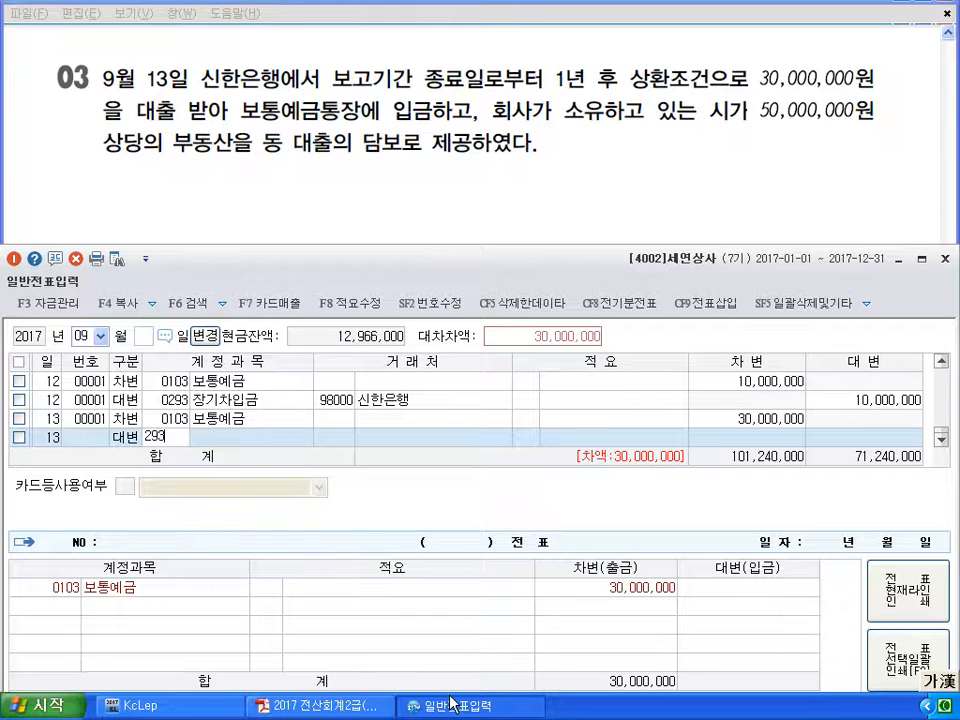
{"action": "key", "text": "Return"}
{"action": "type", "text": "98000"}
{"action": "key", "text": "Return"}
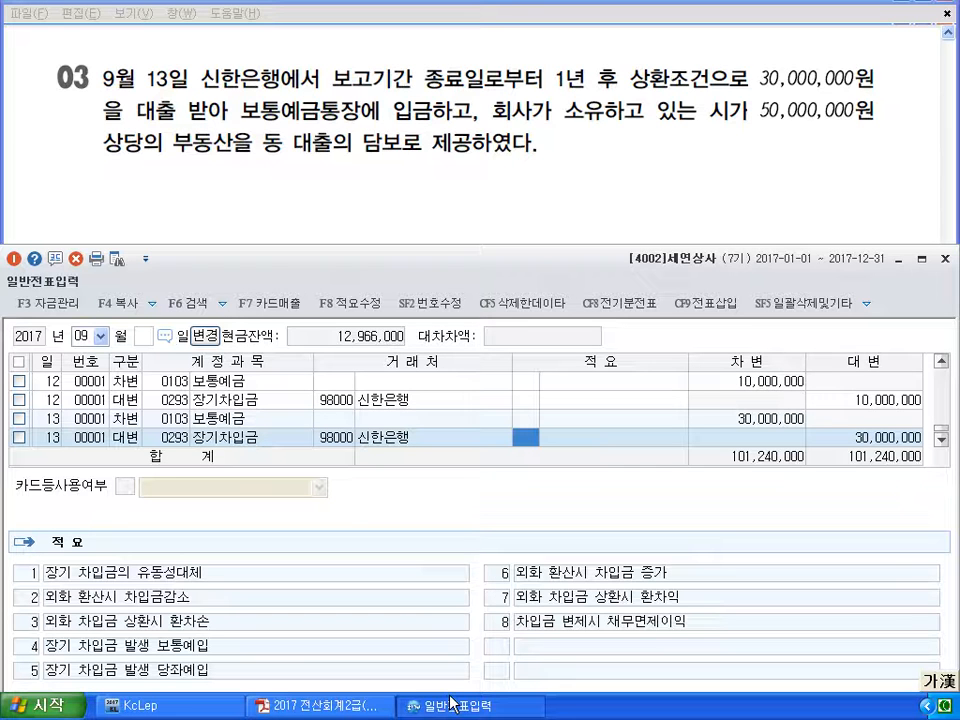
{"action": "key", "text": "Return"}
{"action": "key", "text": "Return"}
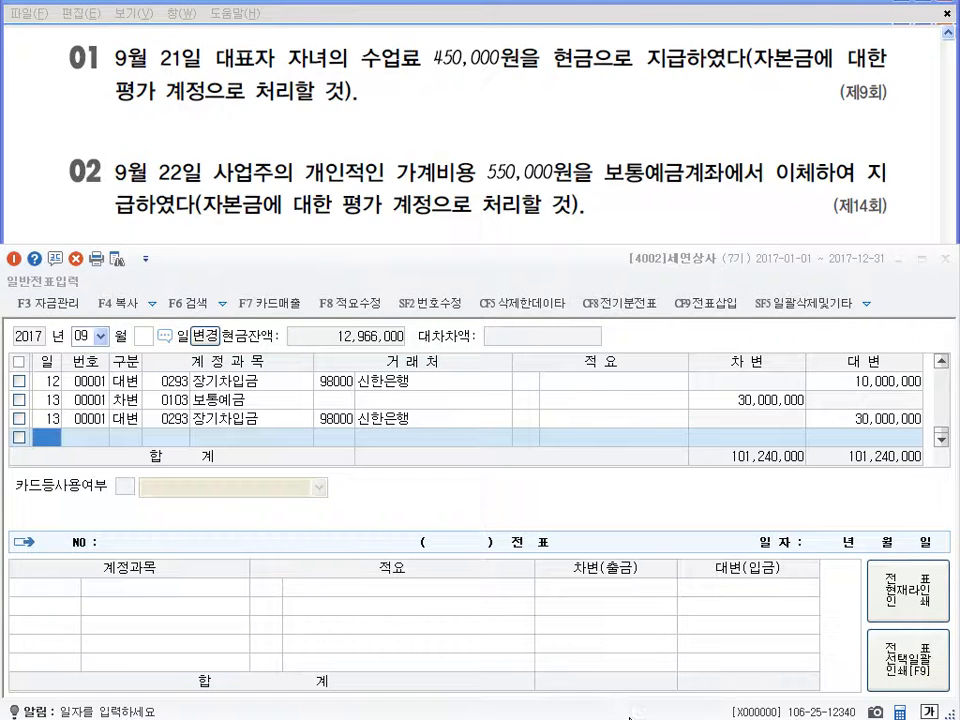
Credit 현금 (0101) 450,000 on September 21
{"action": "mouse_move", "coordinate": [621, 714]}
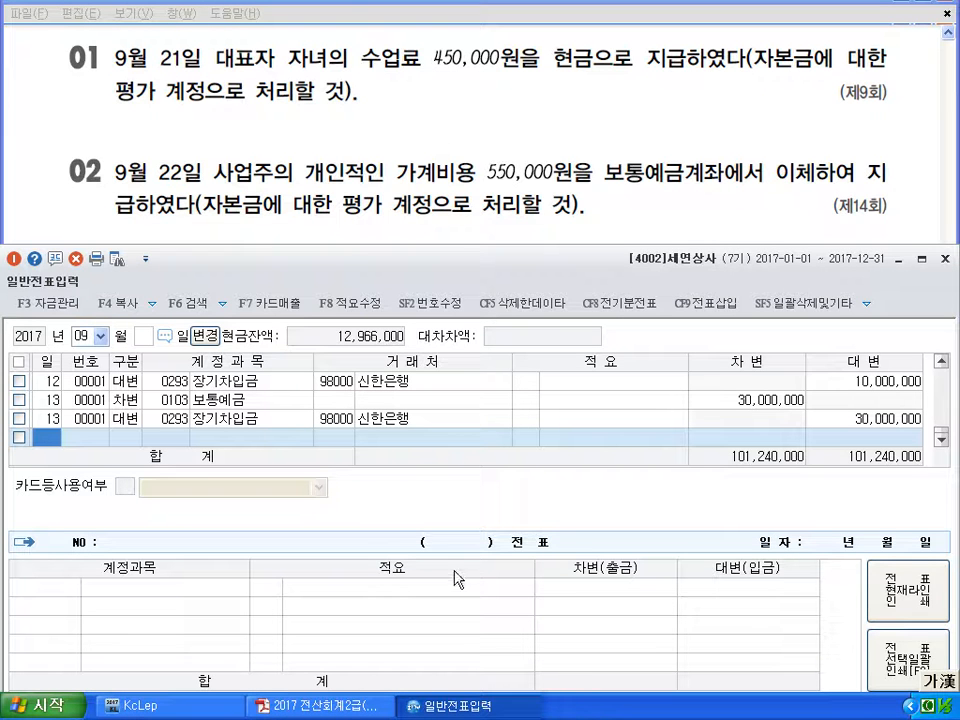
{"action": "type", "text": "21"}
{"action": "key", "text": "Return"}
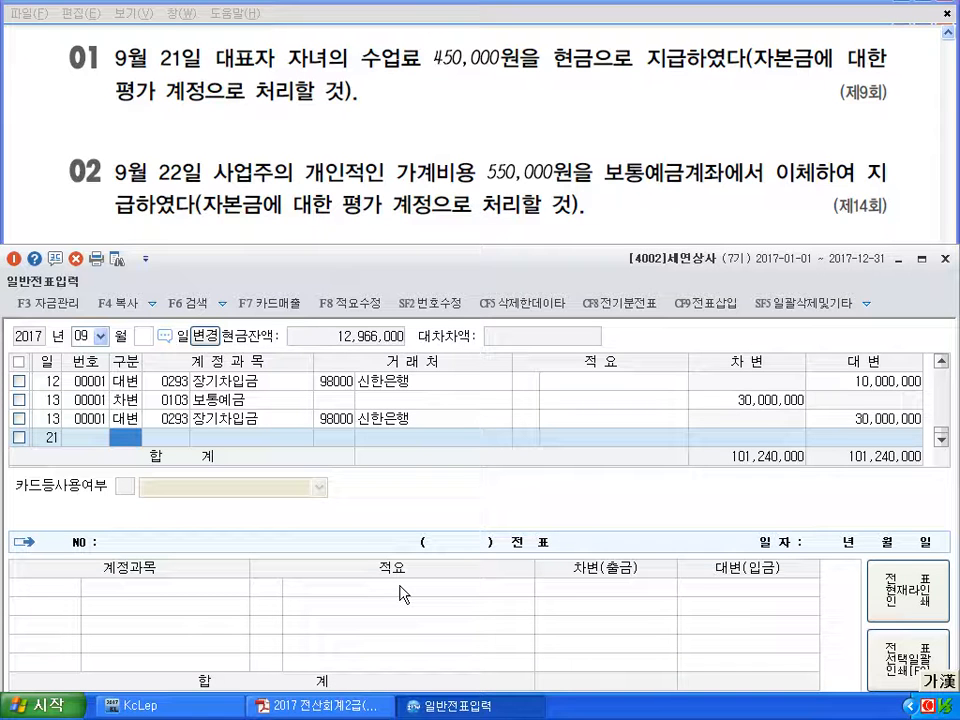
{"action": "type", "text": "4"}
{"action": "key", "text": "Return"}
{"action": "type", "text": "101"}
{"action": "key", "text": "Return"}
{"action": "key", "text": "Return"}
{"action": "key", "text": "Return"}
{"action": "key", "text": "Return"}
{"action": "key", "text": "Return"}
{"action": "type", "text": "450000"}
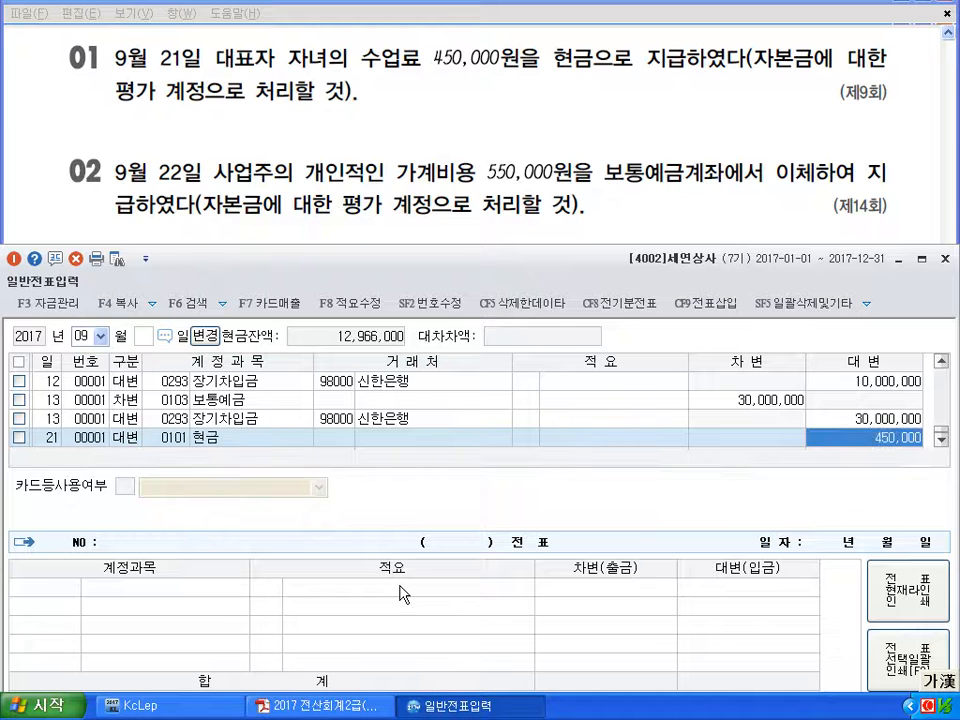
{"action": "key", "text": "Return"}
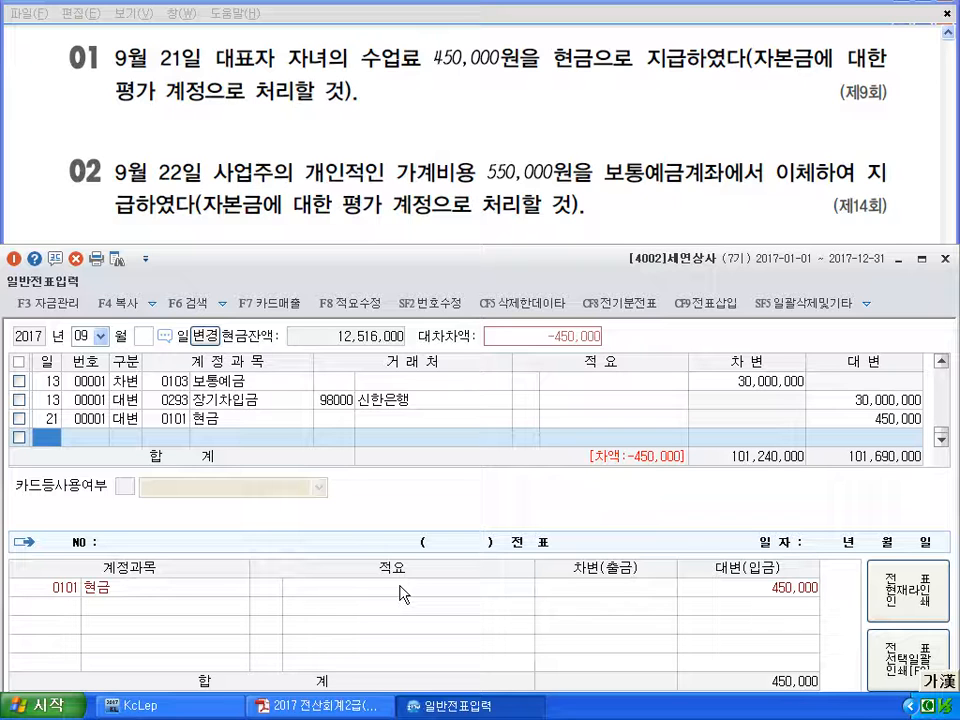
Debit 인출금 (0338) 450,000 to balance the September 21 voucher
{"action": "type", "text": "21"}
{"action": "key", "text": "Return"}
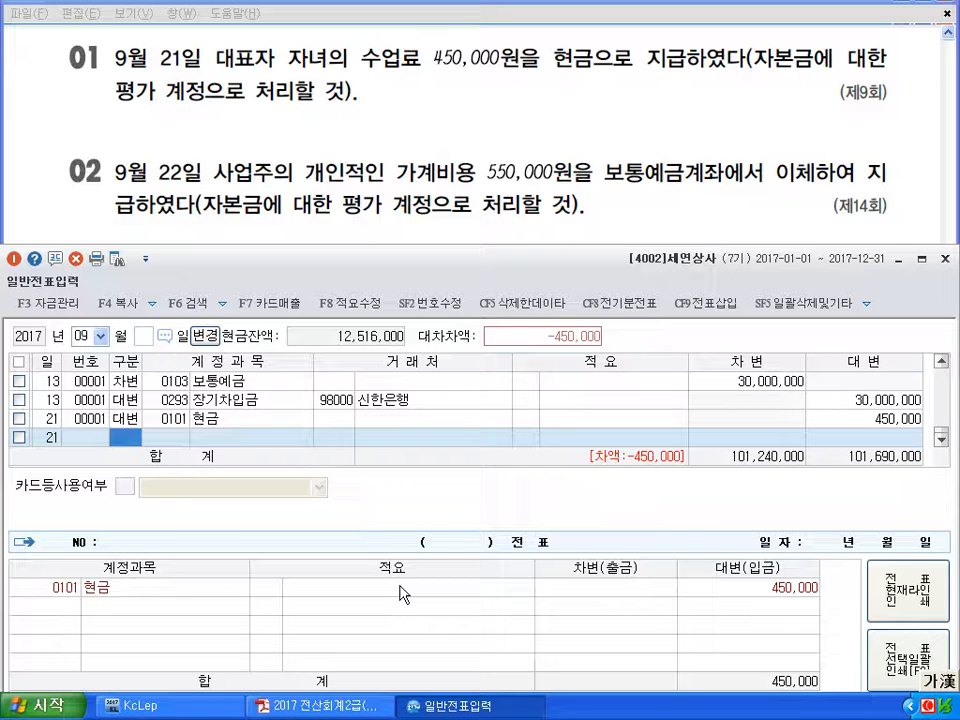
{"action": "type", "text": "3"}
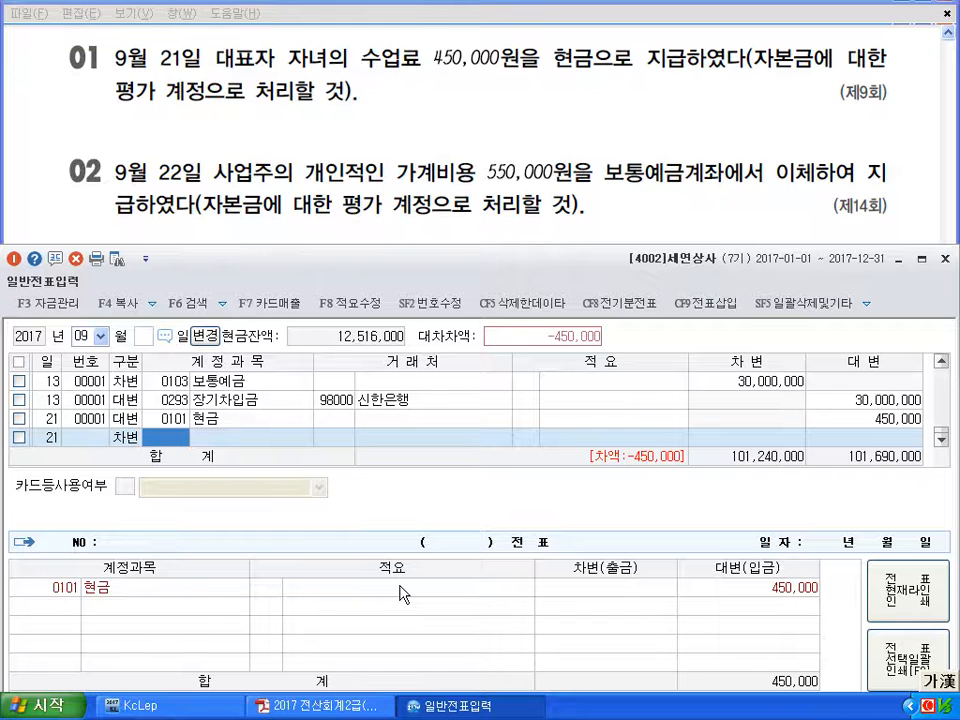
{"action": "type", "text": "인출"}
{"action": "key", "text": "Return"}
{"action": "key", "text": "Return"}
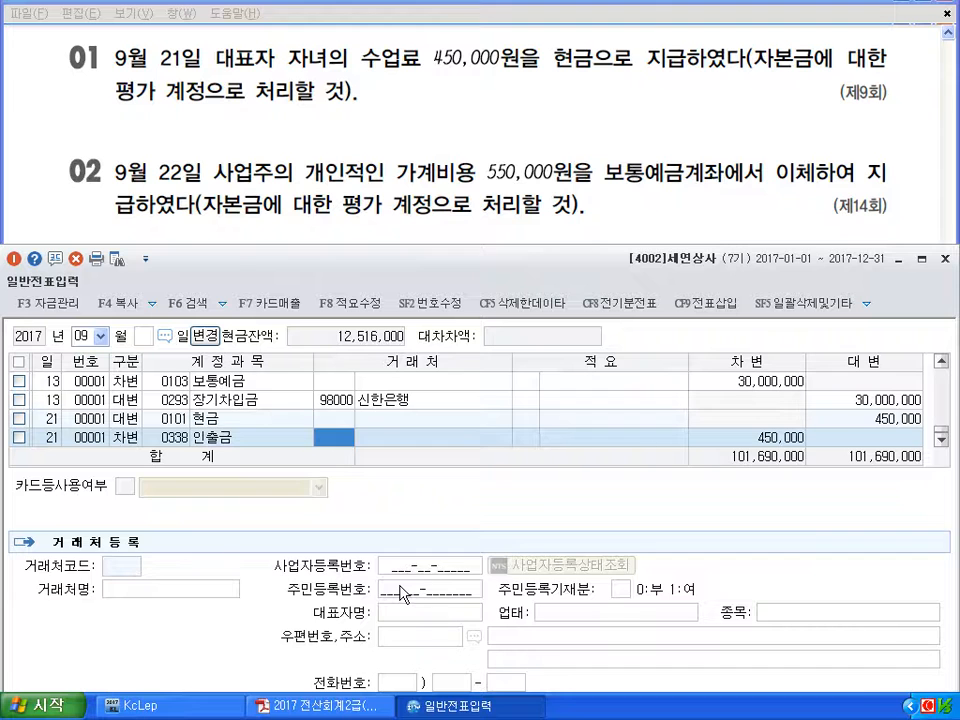
{"action": "key", "text": "Down"}
Credit 보통예금 (0103) 550,000 on September 22
{"action": "type", "text": "22"}
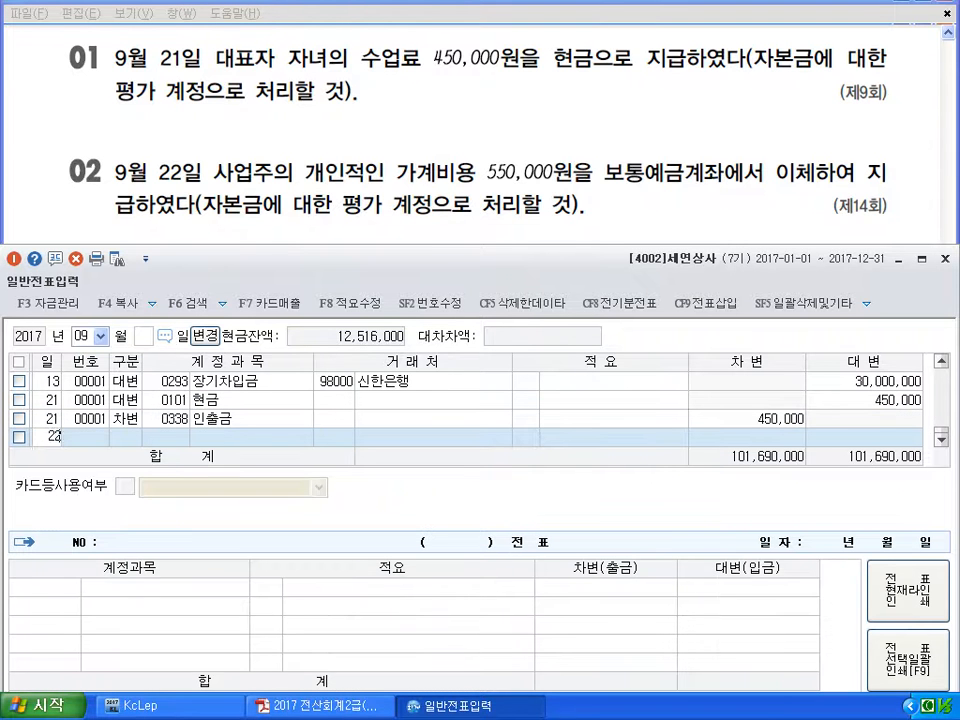
{"action": "key", "text": "Return"}
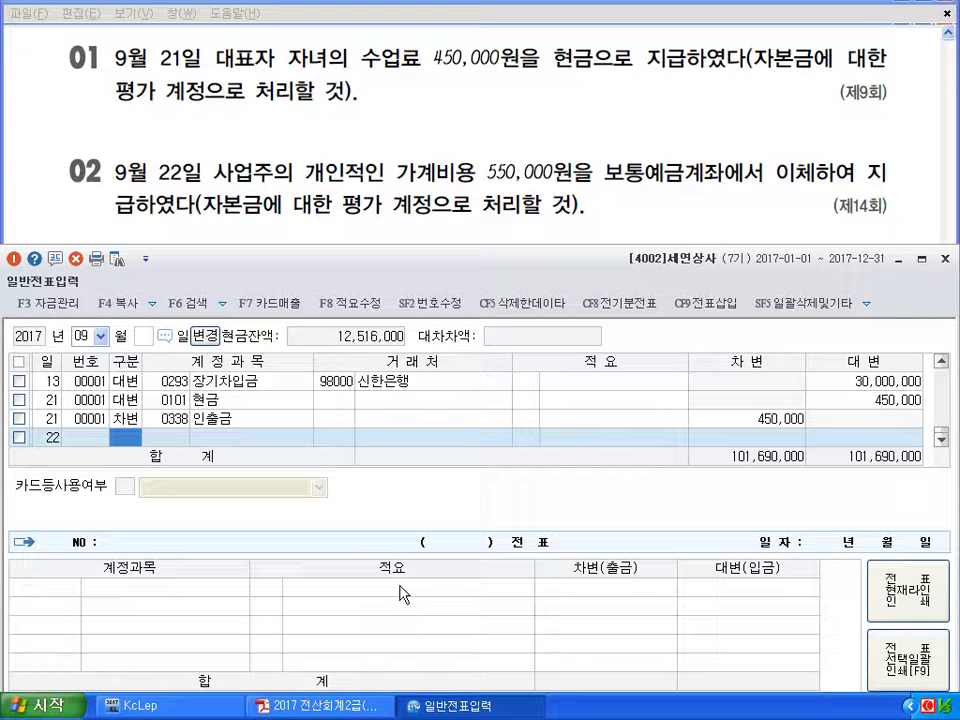
{"action": "type", "text": "4"}
{"action": "key", "text": "Return"}
{"action": "type", "text": "103"}
{"action": "key", "text": "Return"}
{"action": "key", "text": "Return"}
{"action": "key", "text": "Return"}
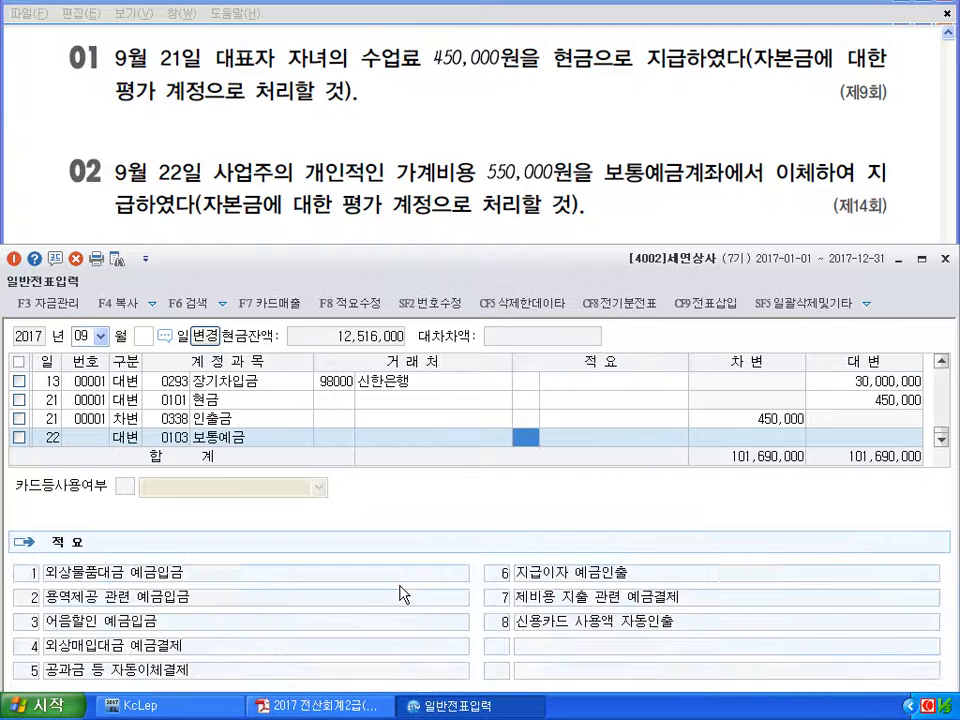
{"action": "type", "text": "5500000"}
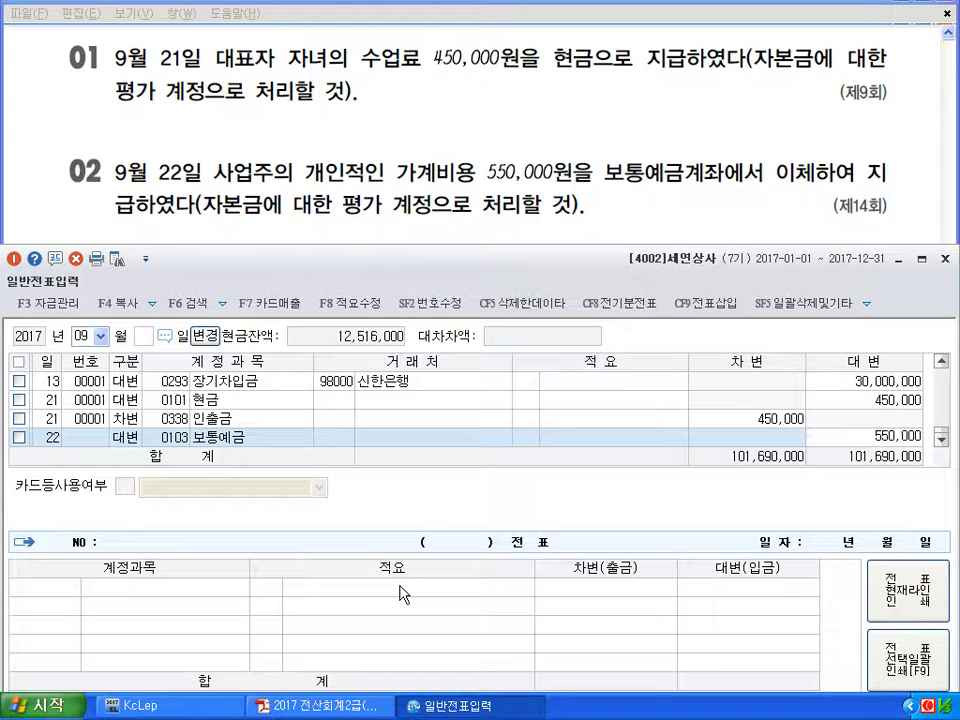
{"action": "key", "text": "Return"}
Debit 인출금 (0338) 550,000 to complete the September 22 voucher
{"action": "key", "text": "Return"}
{"action": "type", "text": "3"}
{"action": "key", "text": "Return"}
{"action": "type", "text": "338"}
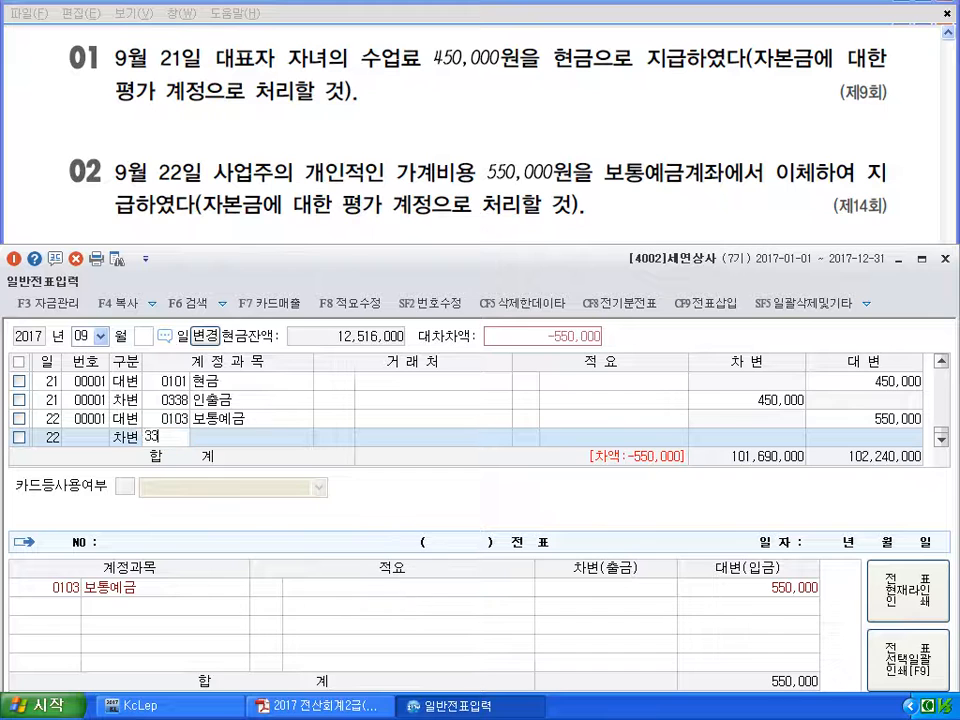
{"action": "key", "text": "Return"}
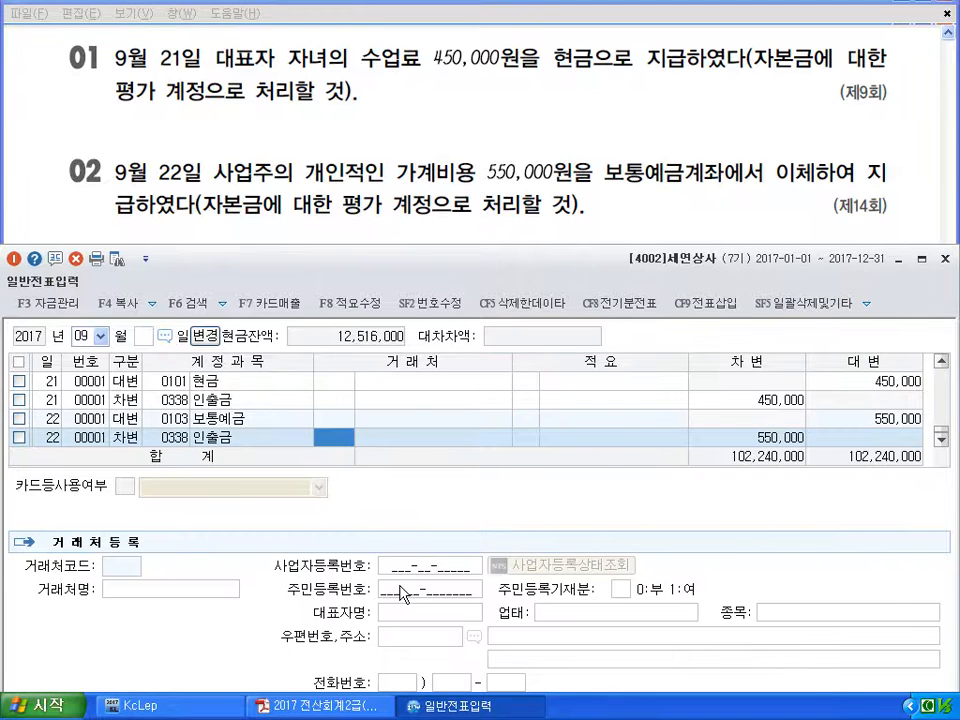
{"action": "key", "text": "Down"}
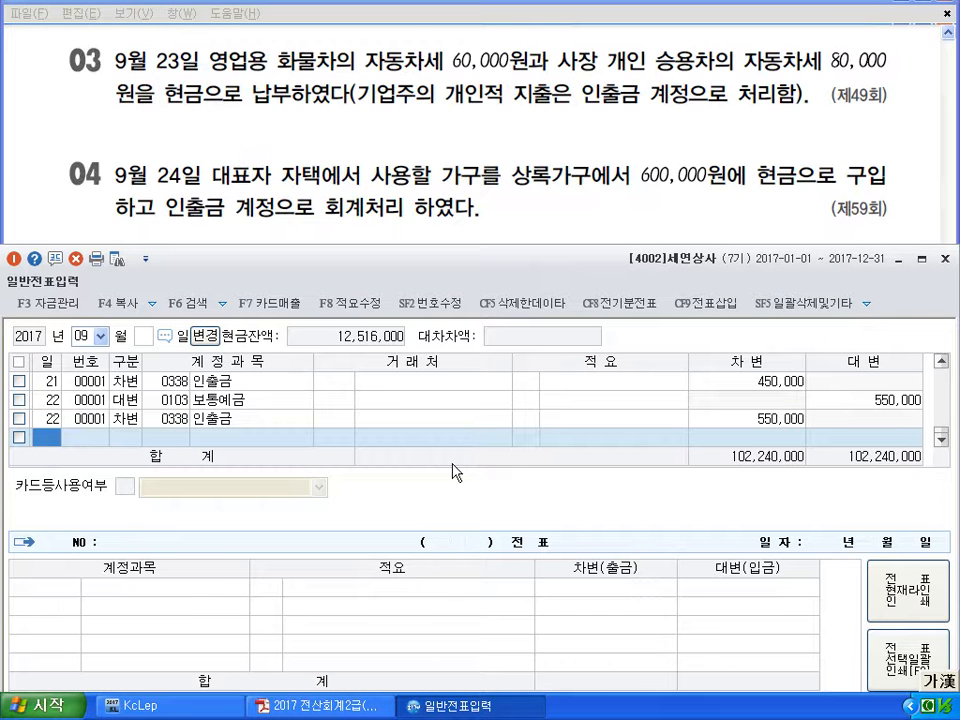
On September 23, debit 세금과공과 (0817) 60,000 and 인출금 (0338) 80,000
{"action": "type", "text": "23"}
{"action": "key", "text": "Return"}
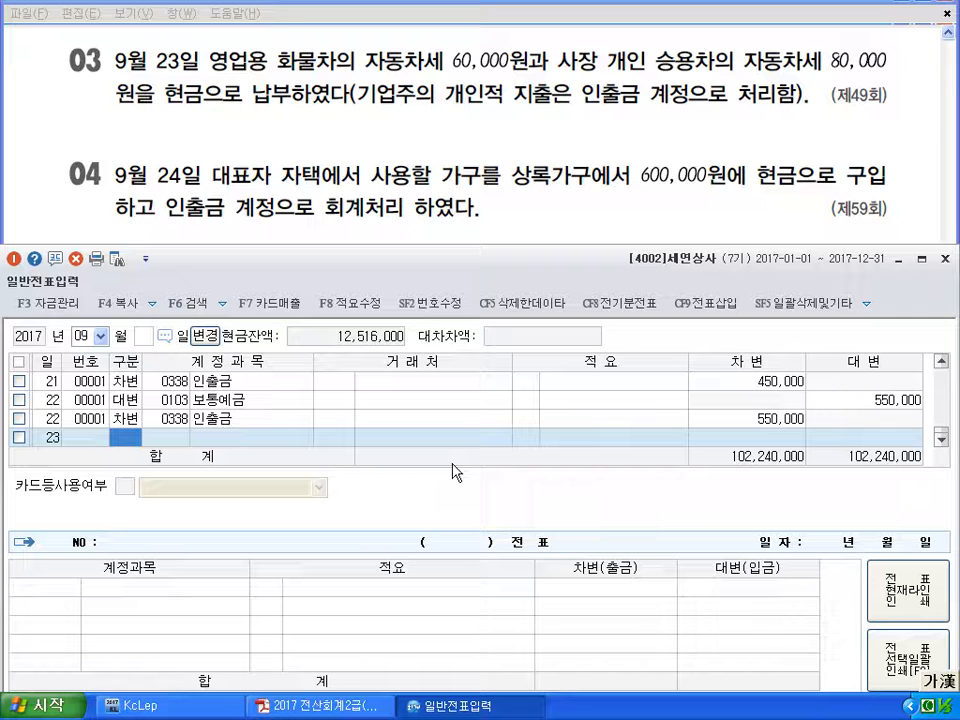
{"action": "type", "text": "3"}
{"action": "key", "text": "Return"}
{"action": "type", "text": "0817"}
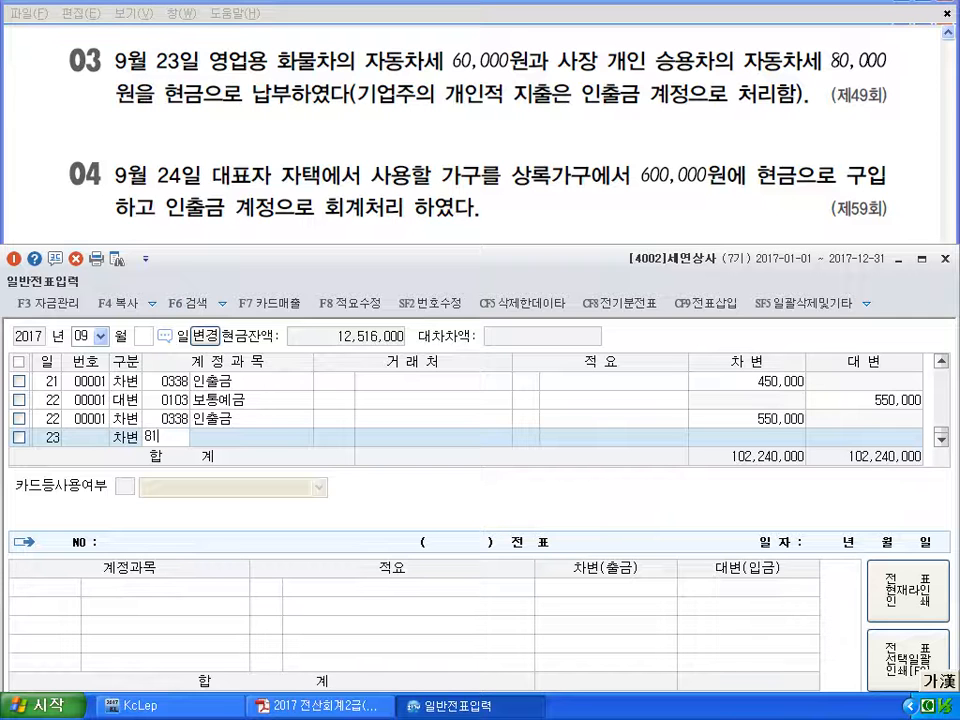
{"action": "key", "text": "Return"}
{"action": "key", "text": "Return"}
{"action": "key", "text": "Return"}
{"action": "type", "text": "60000"}
{"action": "key", "text": "Return"}
{"action": "key", "text": "Return"}
{"action": "type", "text": "30338"}
{"action": "key", "text": "Return"}
{"action": "key", "text": "Return"}
{"action": "key", "text": "Return"}
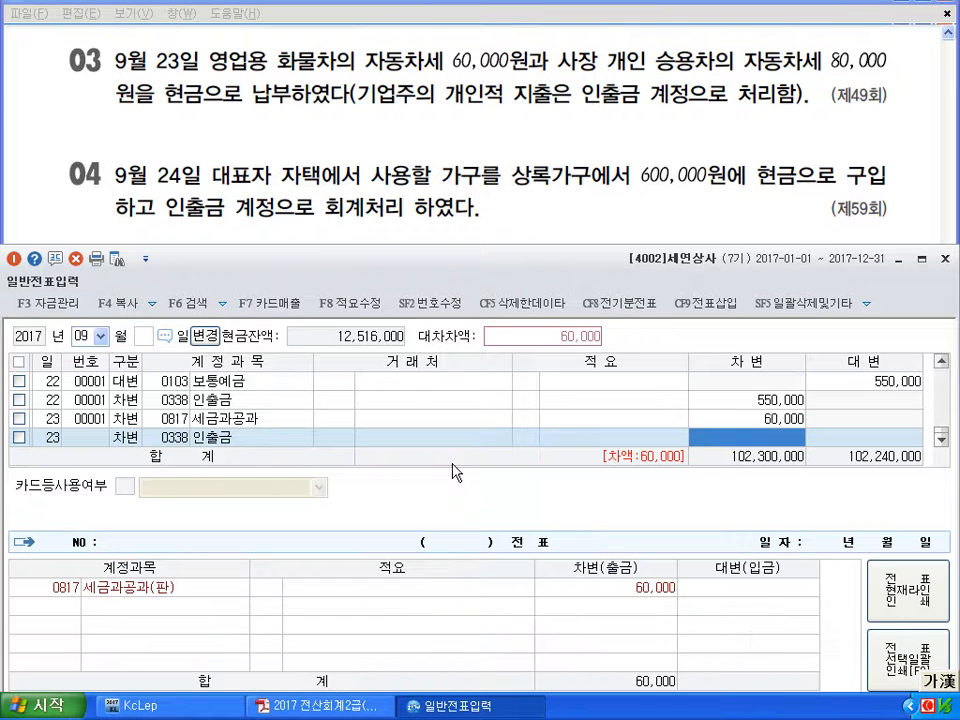
{"action": "type", "text": "800000"}
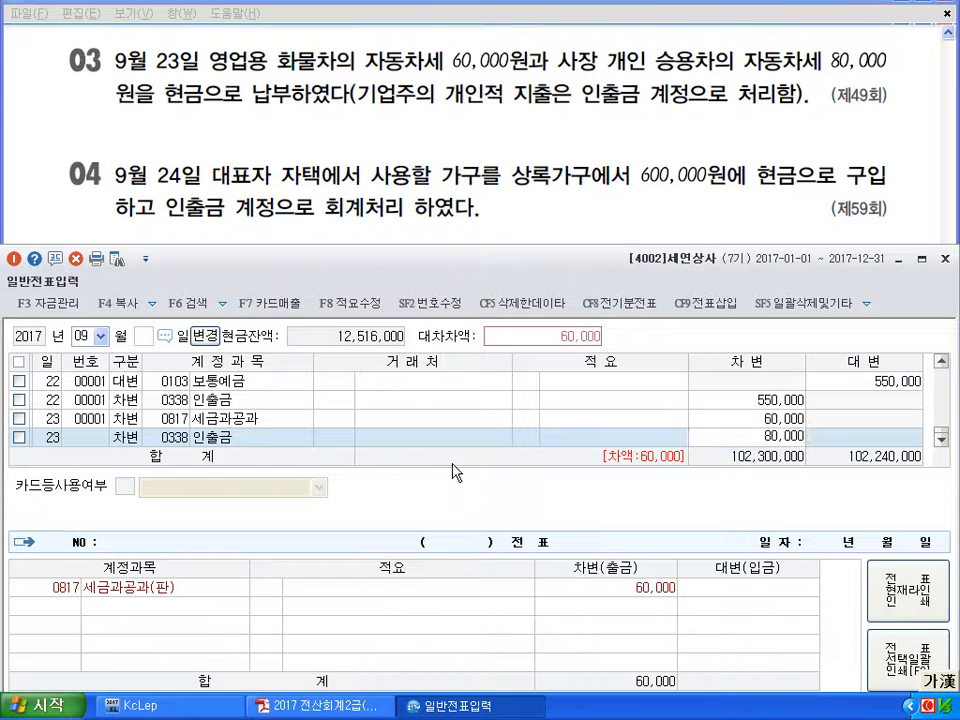
{"action": "key", "text": "Return"}
Credit 현금 (0101) 140,000 to balance the September 23 voucher
{"action": "key", "text": "Return"}
{"action": "type", "text": "4"}
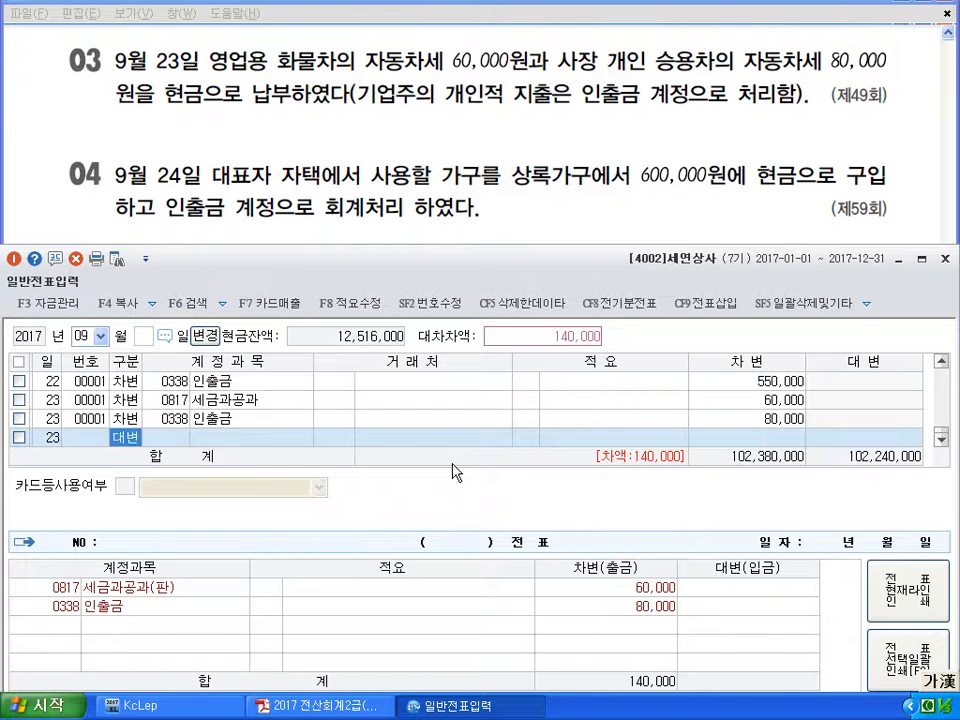
{"action": "type", "text": "101"}
{"action": "key", "text": "Return"}
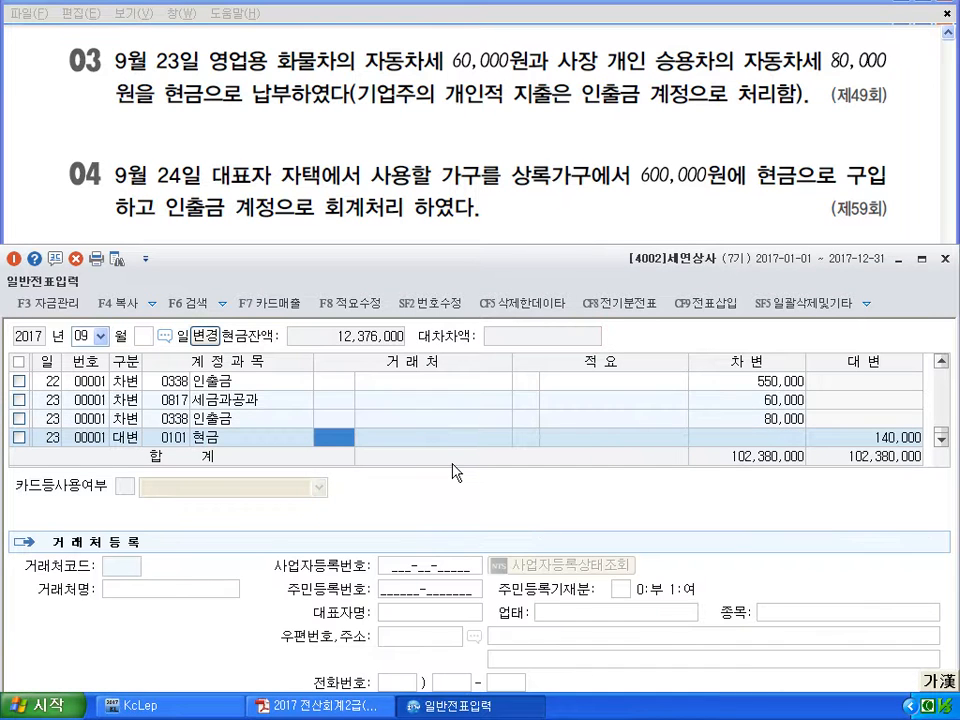
{"action": "key", "text": "Return"}
{"action": "key", "text": "Return"}
{"action": "key", "text": "Return"}
{"action": "type", "text": "24"}
{"action": "key", "text": "Return"}
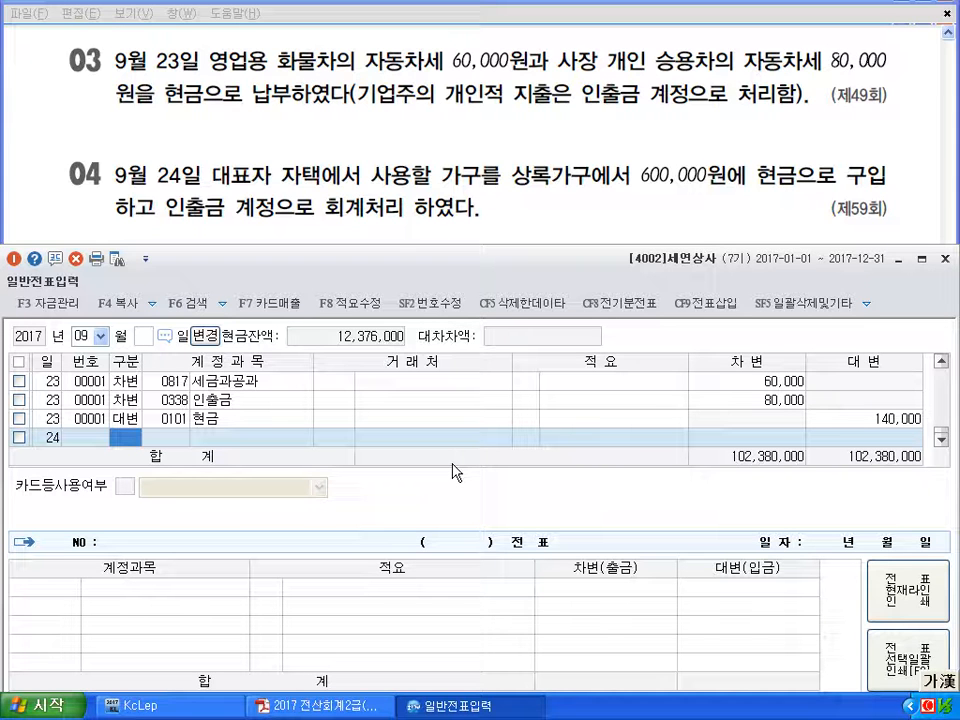
Credit 현금 (101) 600,000 on September 24
{"action": "type", "text": "4"}
{"action": "key", "text": "Return"}
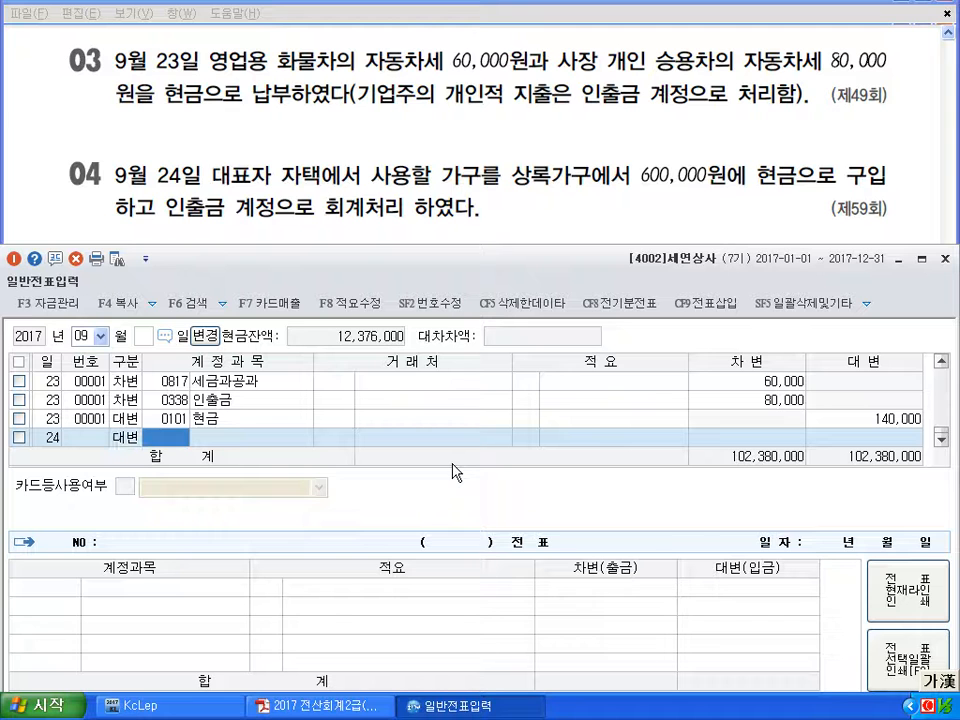
{"action": "type", "text": "101"}
{"action": "key", "text": "Return"}
{"action": "key", "text": "Return"}
{"action": "key", "text": "Return"}
{"action": "key", "text": "Return"}
{"action": "key", "text": "Return"}
{"action": "type", "text": "6000000"}
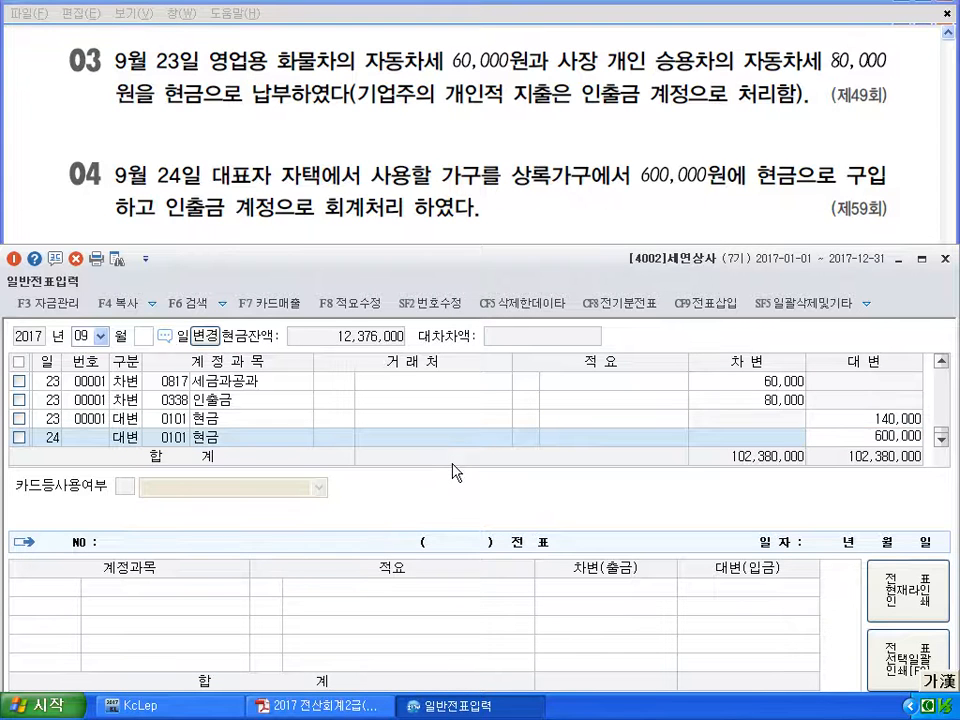
{"action": "key", "text": "Return"}
Debit 인출금 (338) 600,000, balancing totals at 102,980,000
{"action": "type", "text": "3"}
{"action": "key", "text": "Return"}
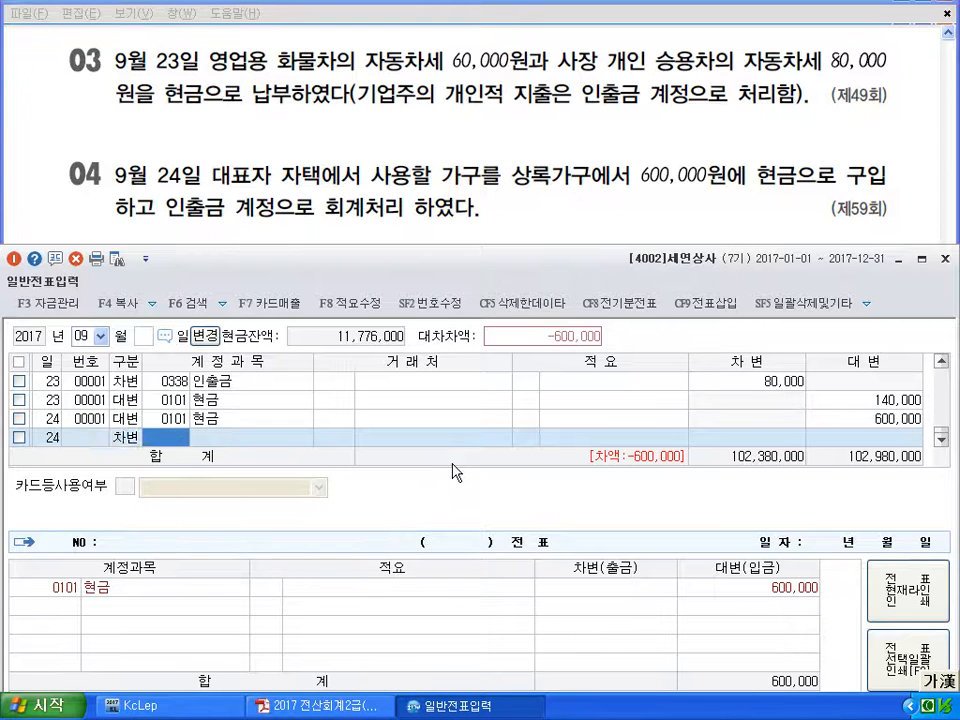
{"action": "type", "text": "338"}
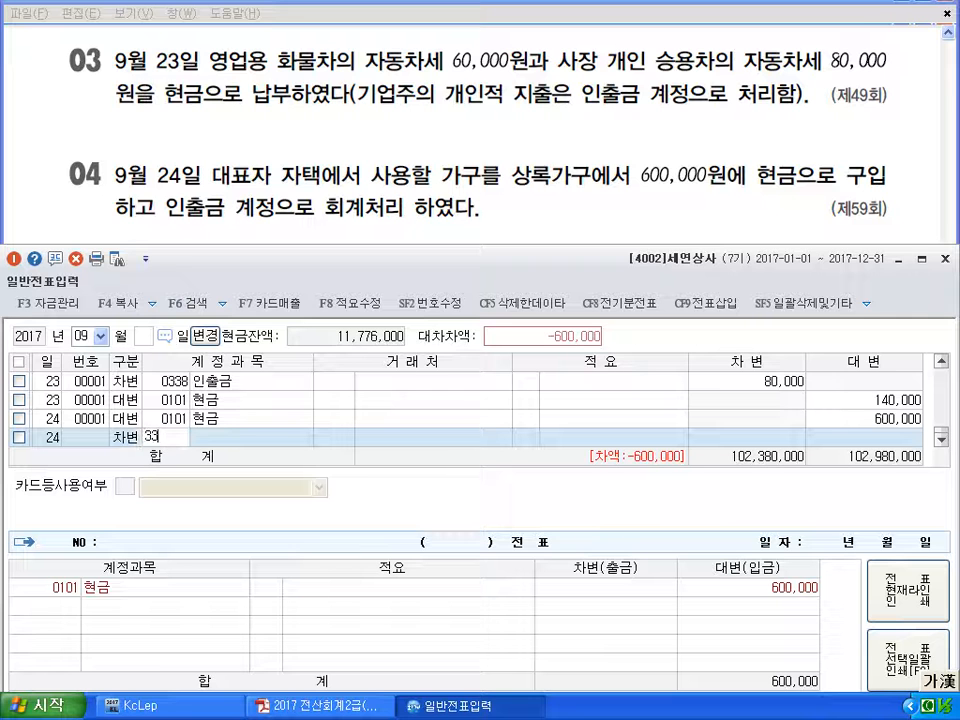
{"action": "key", "text": "Return"}
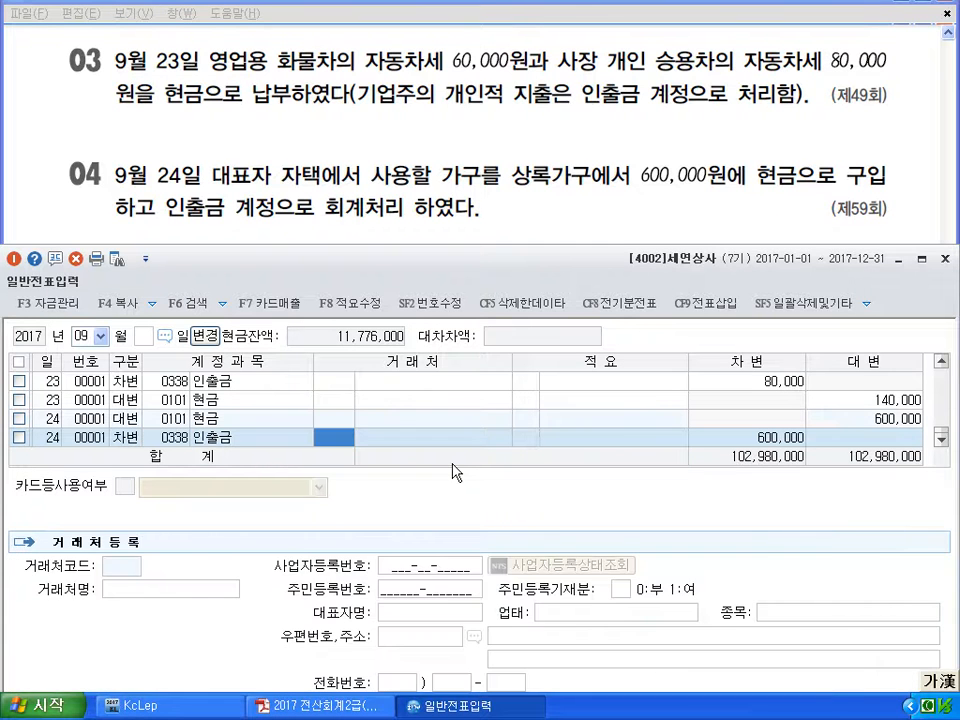
{"action": "key", "text": "Return"}
{"action": "key", "text": "Return"}
{"action": "key", "text": "Return"}
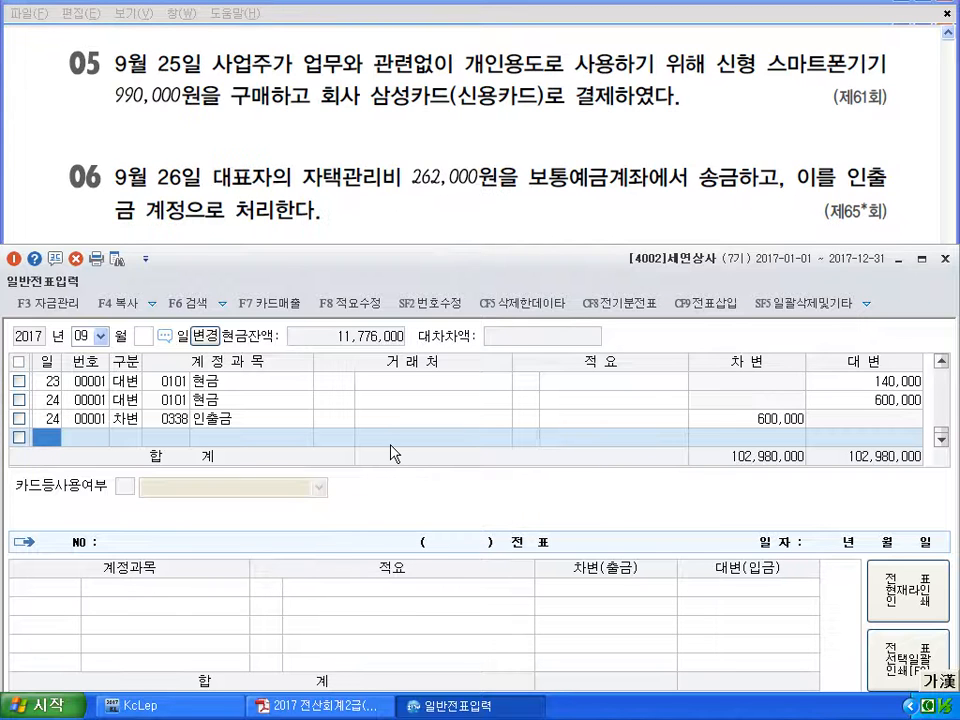
Debit 인출금 (338) 990,000 on September 25
{"action": "type", "text": "25"}
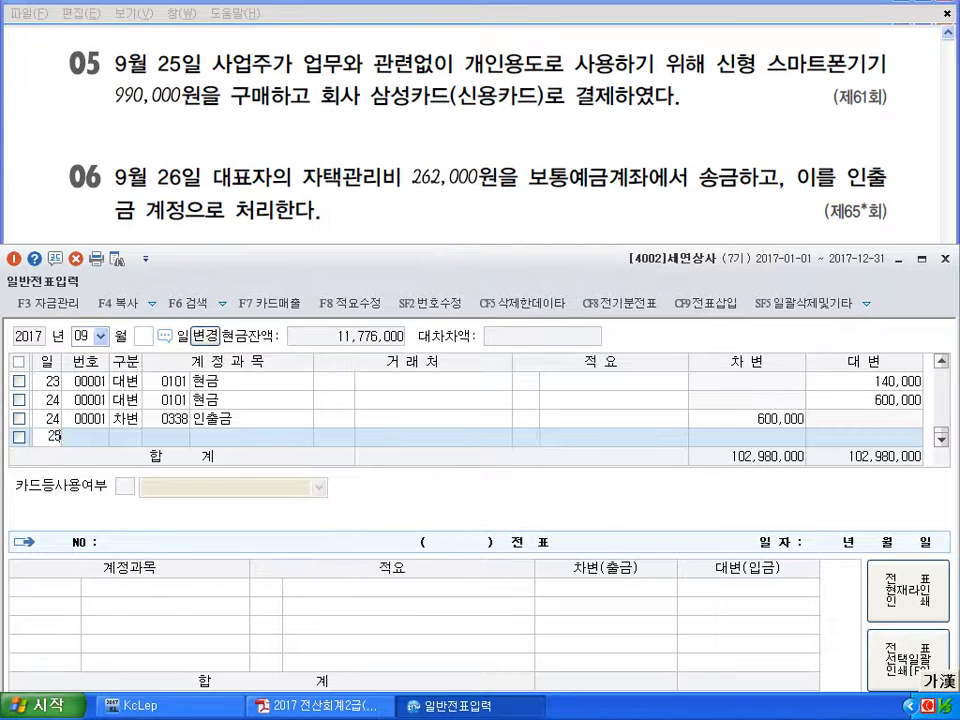
{"action": "key", "text": "Return"}
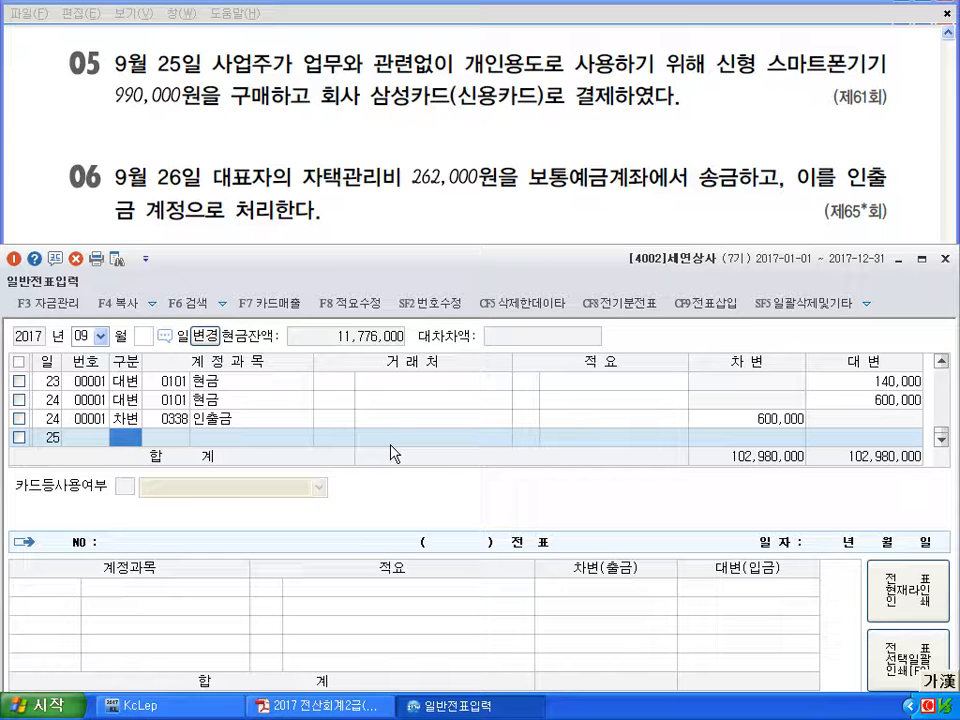
{"action": "type", "text": "3338"}
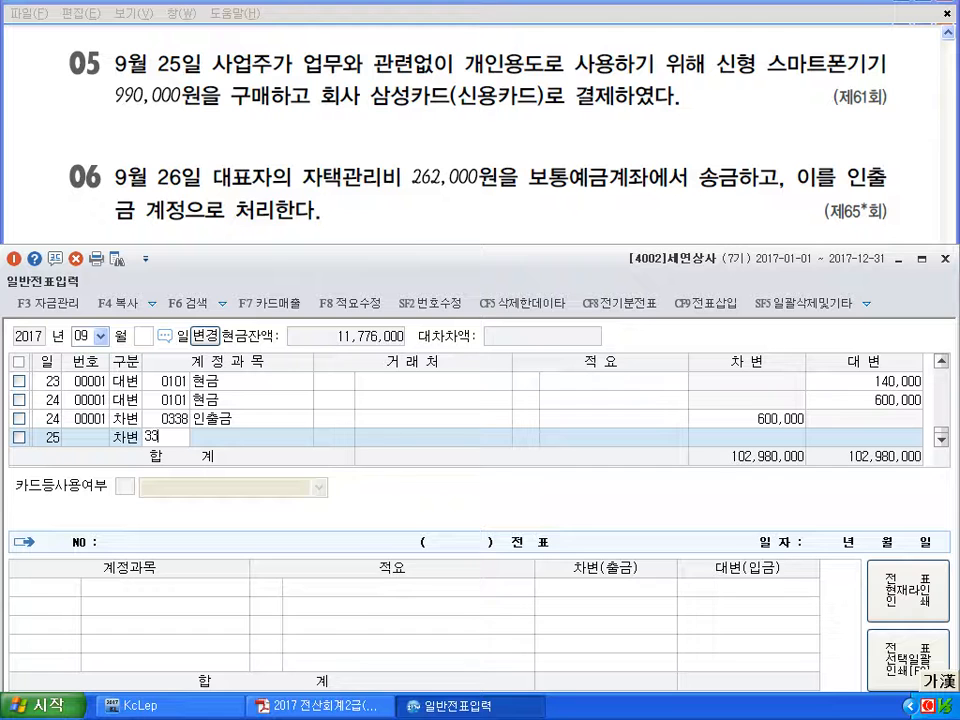
{"action": "key", "text": "Return"}
{"action": "key", "text": "Return"}
{"action": "key", "text": "Return"}
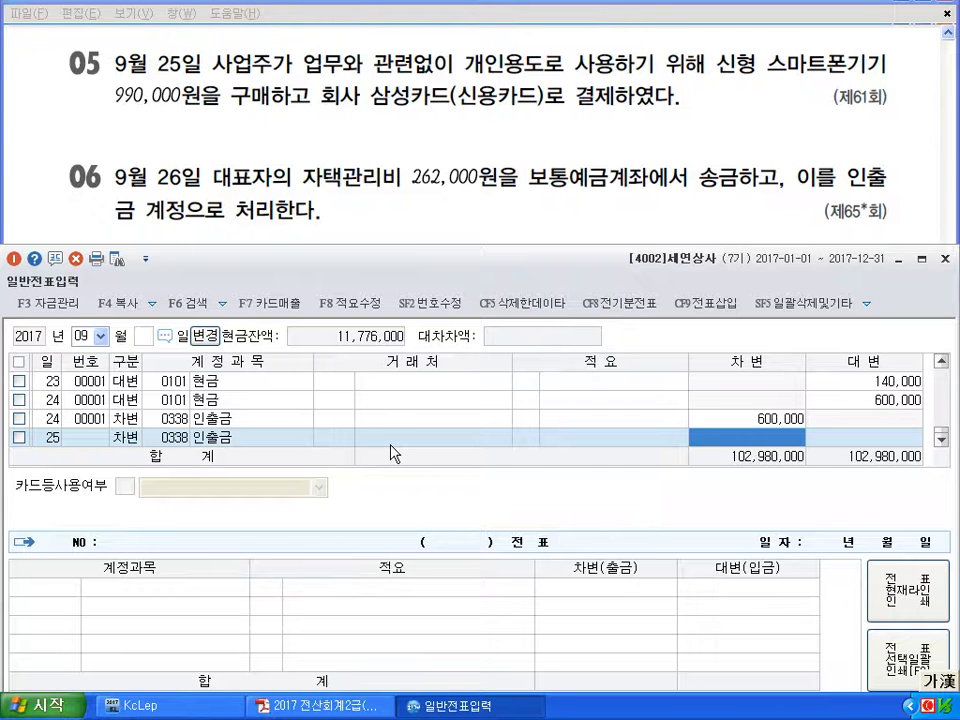
{"action": "type", "text": "9900000"}
{"action": "key", "text": "Return"}
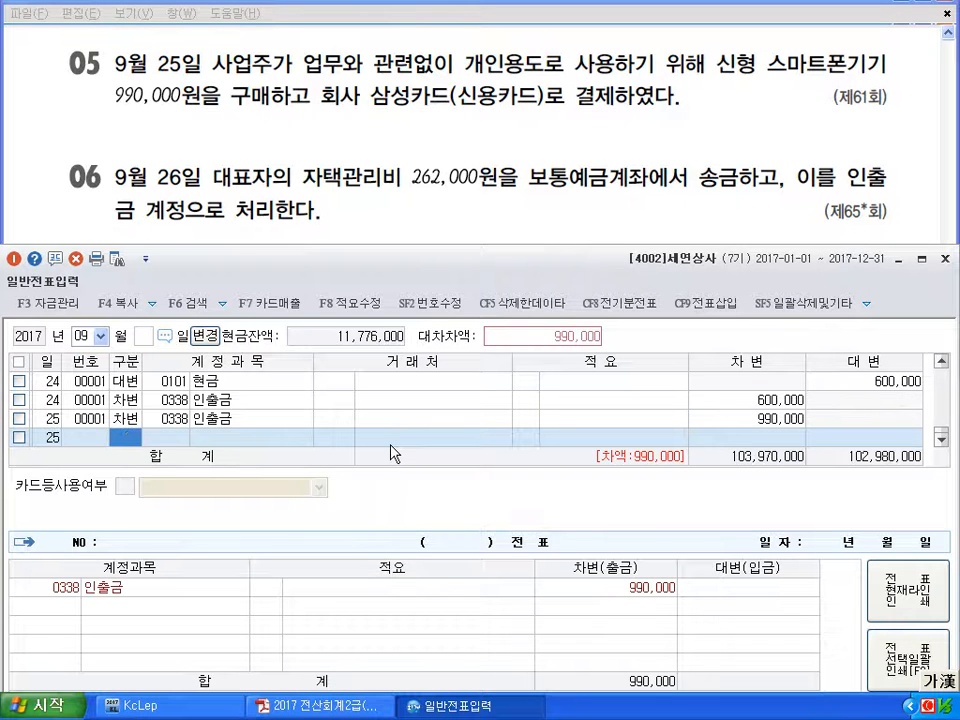
{"action": "type", "text": "4"}
Credit 미지급금 (253) 990,000 with trading partner 삼성카드
{"action": "key", "text": "Return"}
{"action": "type", "text": "253"}
{"action": "key", "text": "Return"}
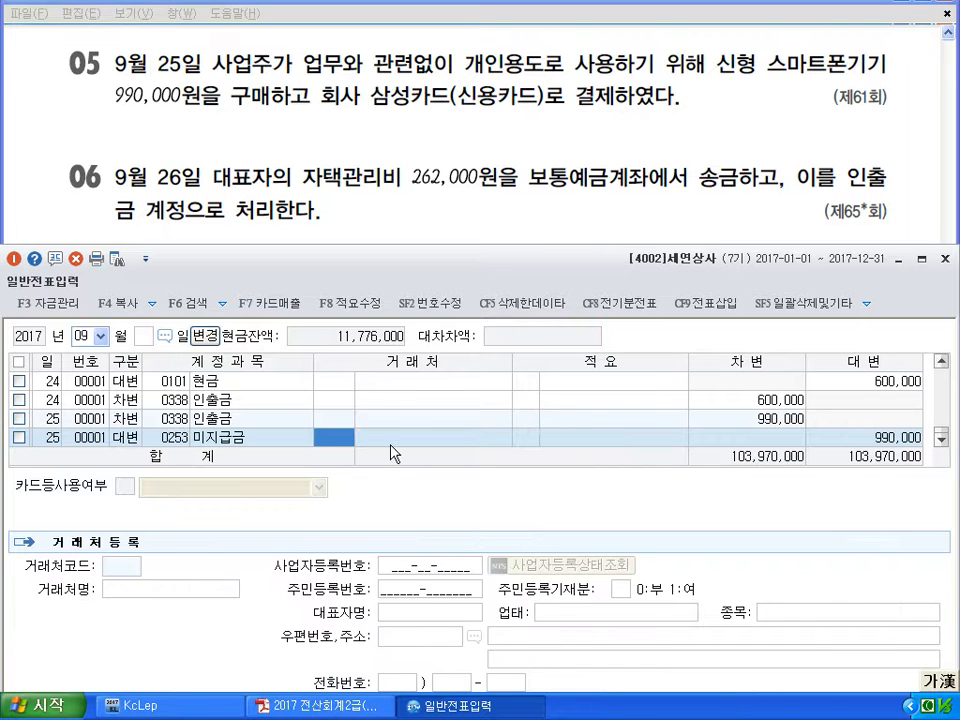
{"action": "type", "text": "삼성"}
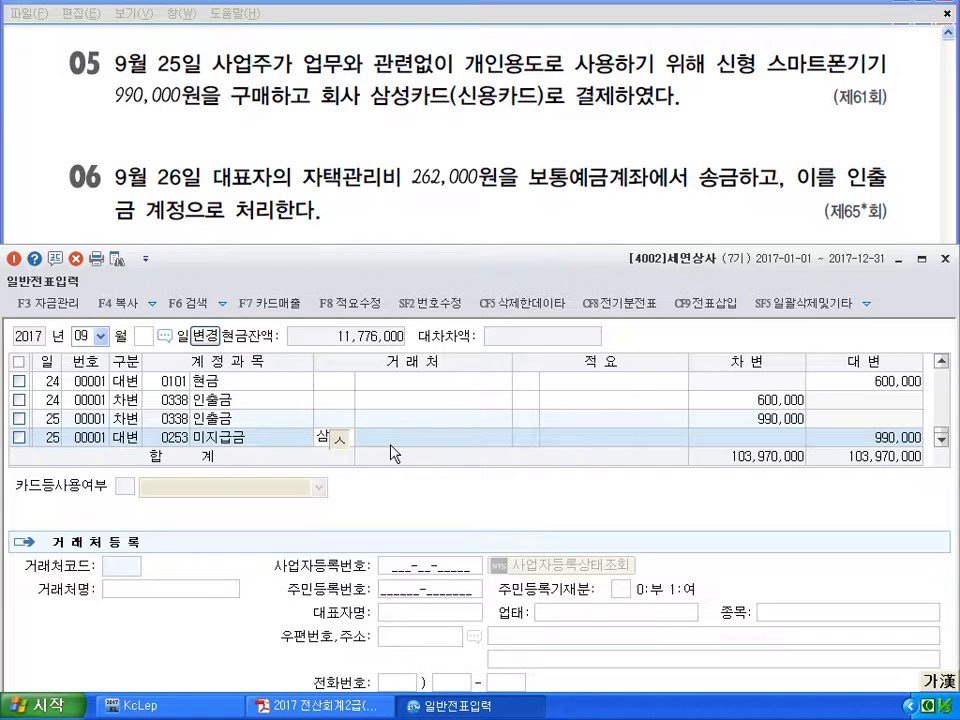
{"action": "key", "text": "Return"}
{"action": "key", "text": "Return"}
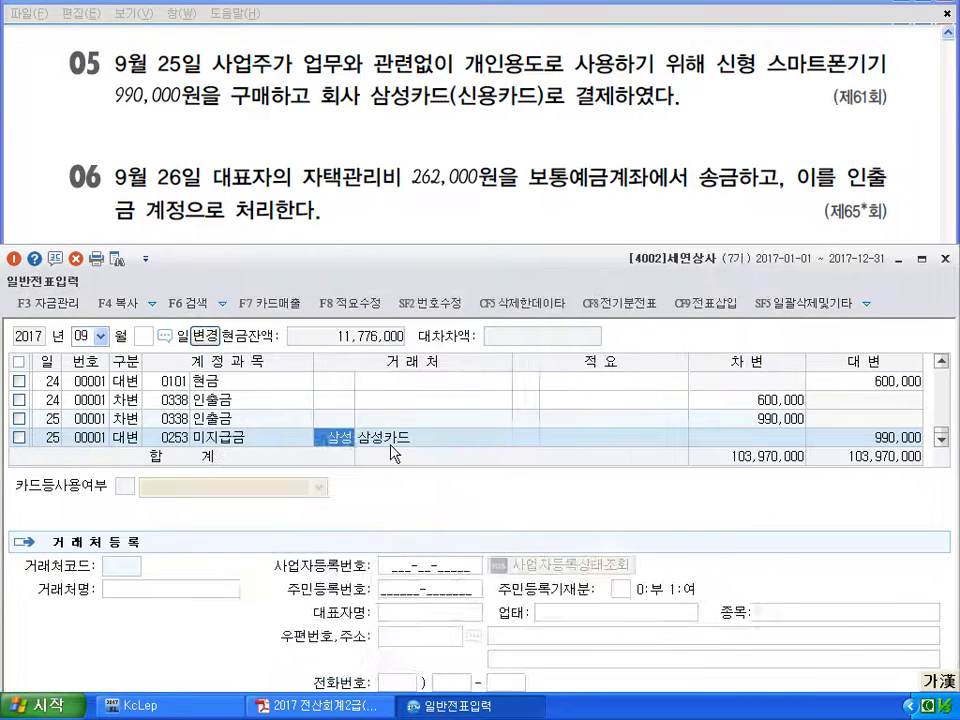
{"action": "key", "text": "Return"}
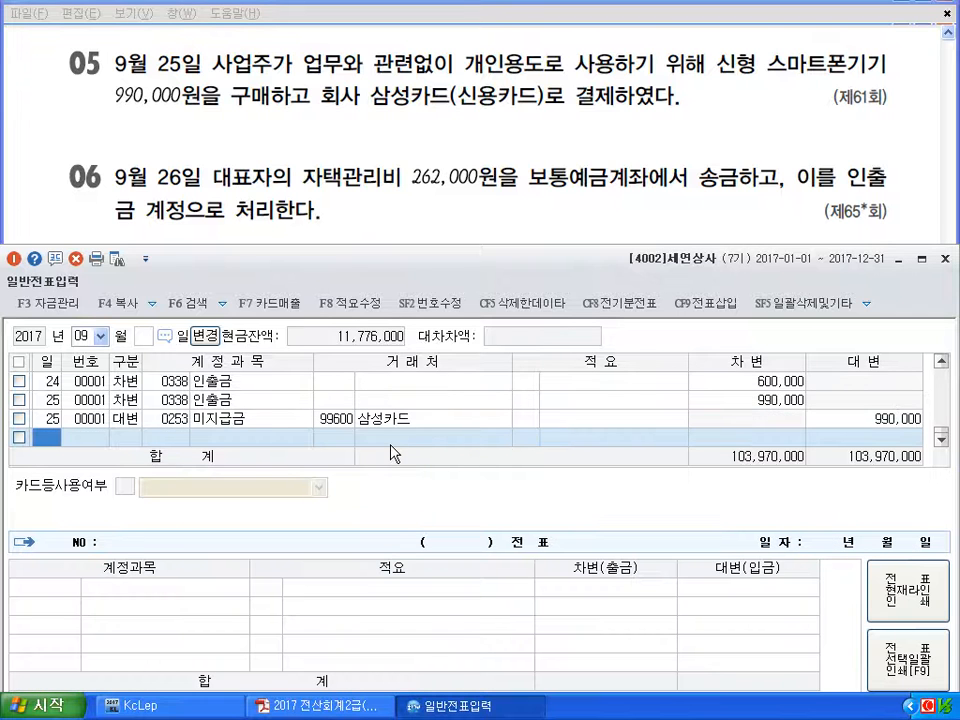
{"action": "type", "text": "26"}
{"action": "key", "text": "Return"}
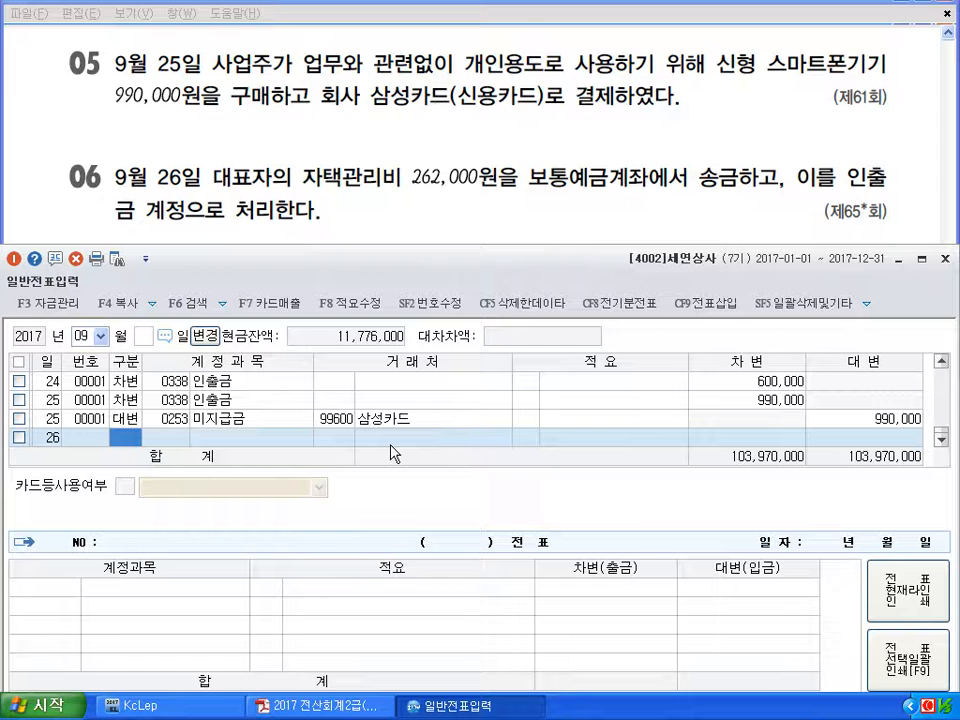
Credit 보통예금 (103) 262,000 on September 26
{"action": "type", "text": "4"}
{"action": "key", "text": "Return"}
{"action": "type", "text": "103"}
{"action": "key", "text": "Return"}
{"action": "key", "text": "Return"}
{"action": "key", "text": "Return"}
{"action": "type", "text": "2620000"}
Debit 인출금 (338) 262,000, bringing totals to 104,232,000
{"action": "key", "text": "Return"}
{"action": "key", "text": "Return"}
{"action": "type", "text": "33"}
{"action": "key", "text": "Return"}
{"action": "type", "text": "338"}
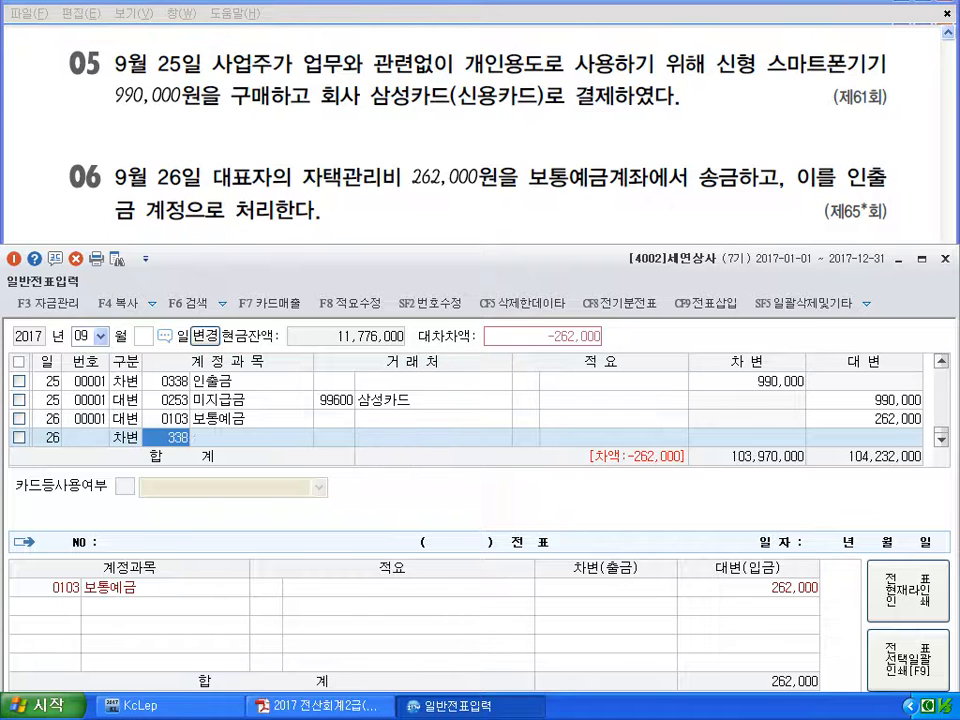
{"action": "key", "text": "Return"}
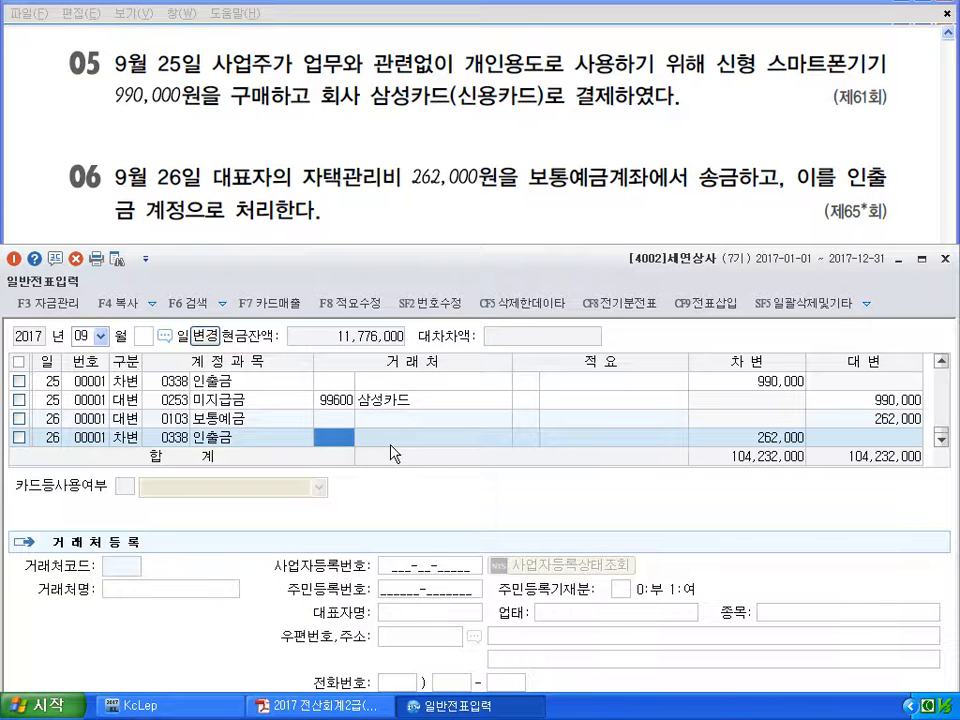
{"action": "key", "text": "Return"}
{"action": "key", "text": "Return"}
{"action": "key", "text": "Return"}
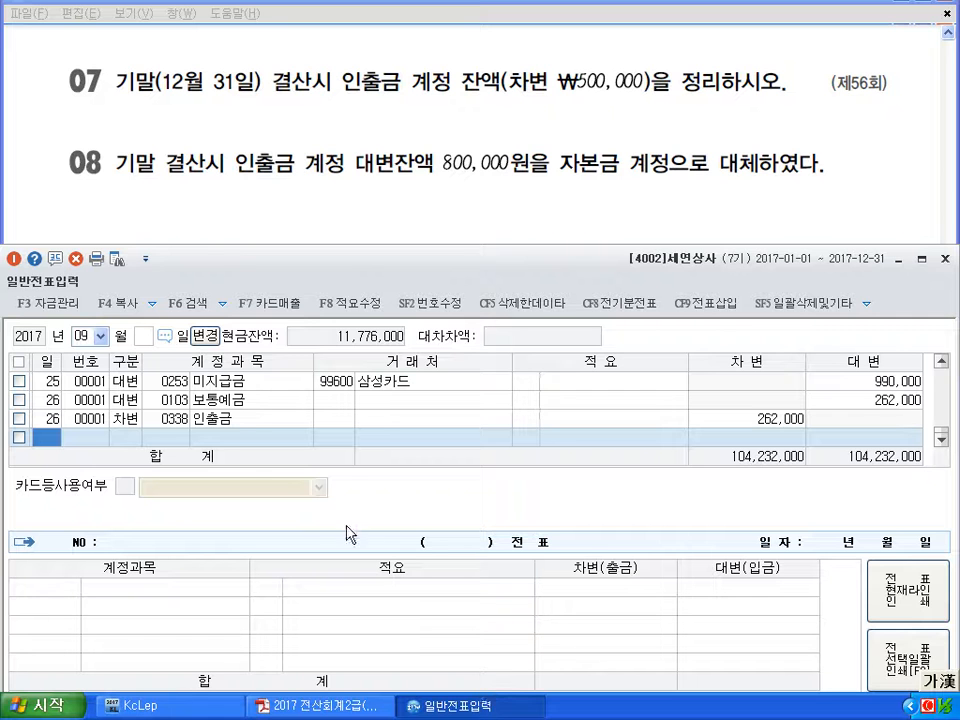
Switch the journal to December and start a new line dated the 31st
{"action": "left_click", "coordinate": [100, 337]}
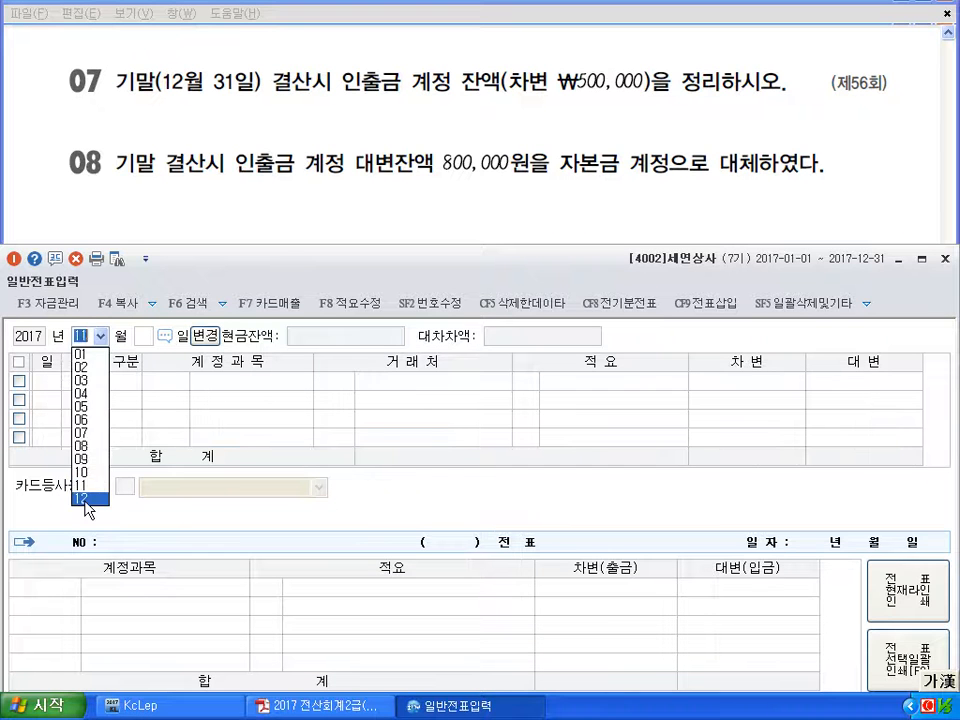
{"action": "left_click", "coordinate": [90, 500]}
{"action": "key", "text": "Return"}
{"action": "type", "text": "31"}
{"action": "key", "text": "Return"}
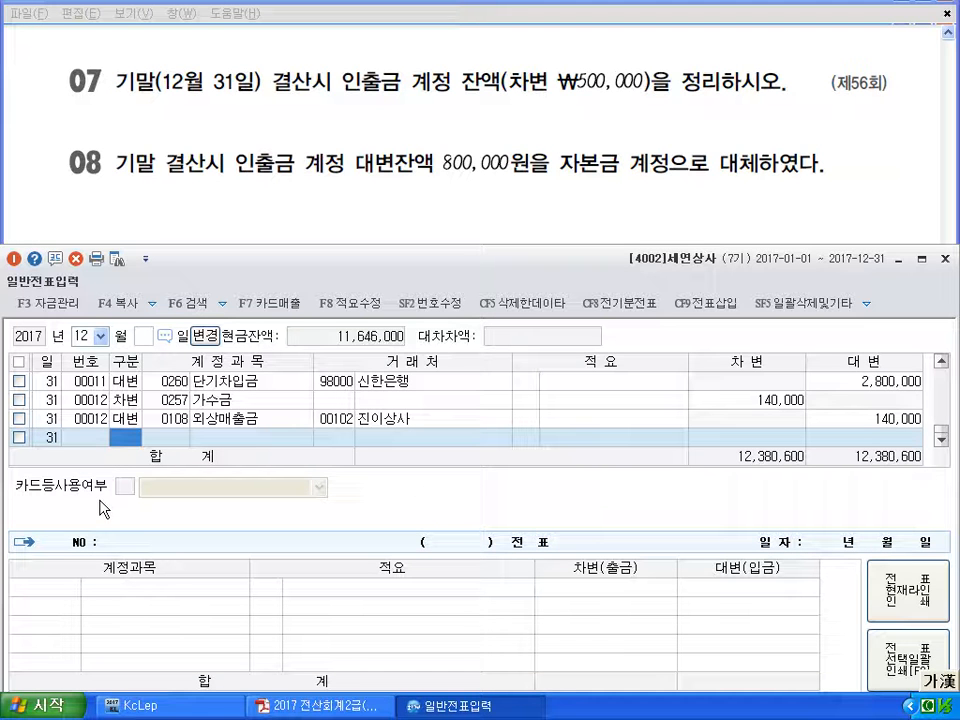
Enter 인출금 (338) for 500,000 on the new December 31 line
{"action": "type", "text": "3"}
{"action": "key", "text": "Return"}
{"action": "type", "text": "338"}
{"action": "key", "text": "Return"}
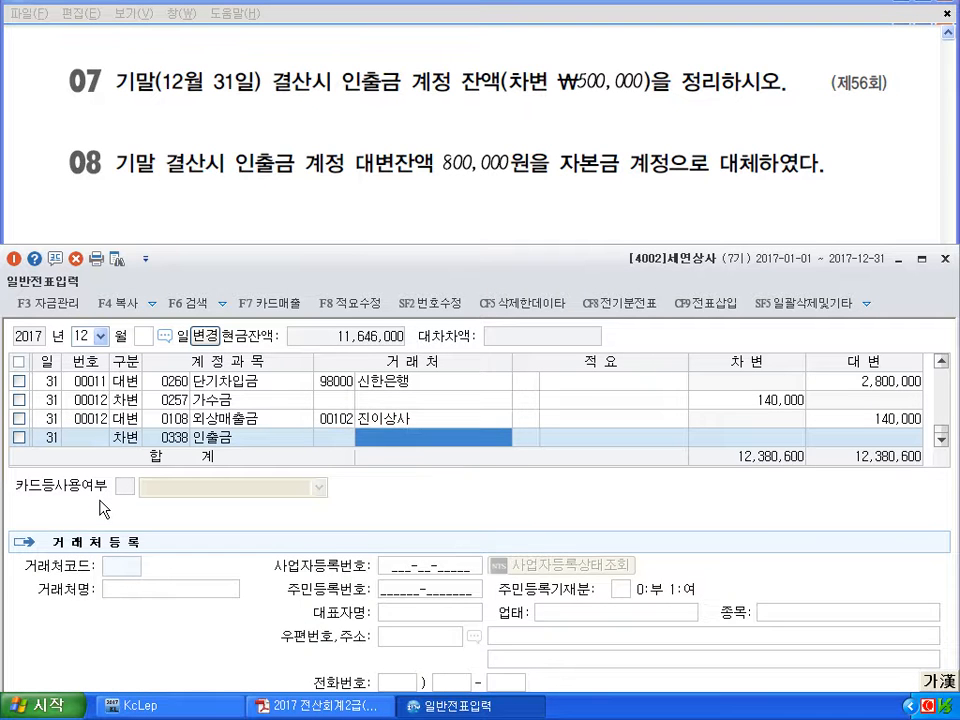
{"action": "key", "text": "Return"}
{"action": "key", "text": "Return"}
{"action": "type", "text": "5000000"}
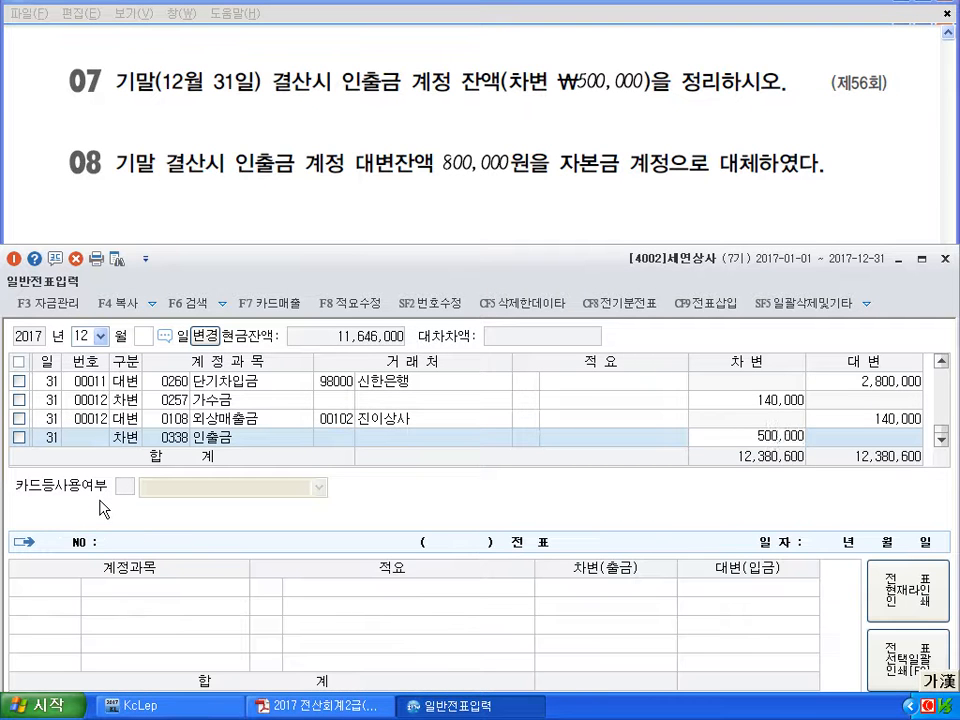
{"action": "key", "text": "Return"}
{"action": "key", "text": "Return"}
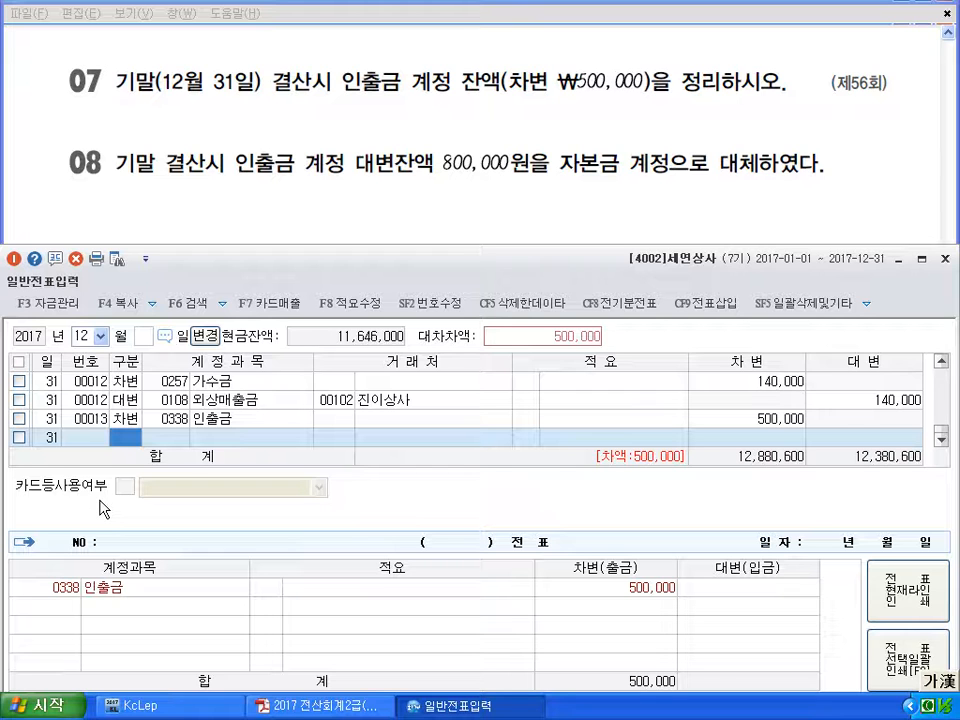
Change the 인출금 line's 구분 to 4 so the 500,000 sits on the credit side
{"action": "type", "text": "4"}
{"action": "key", "text": "Return"}
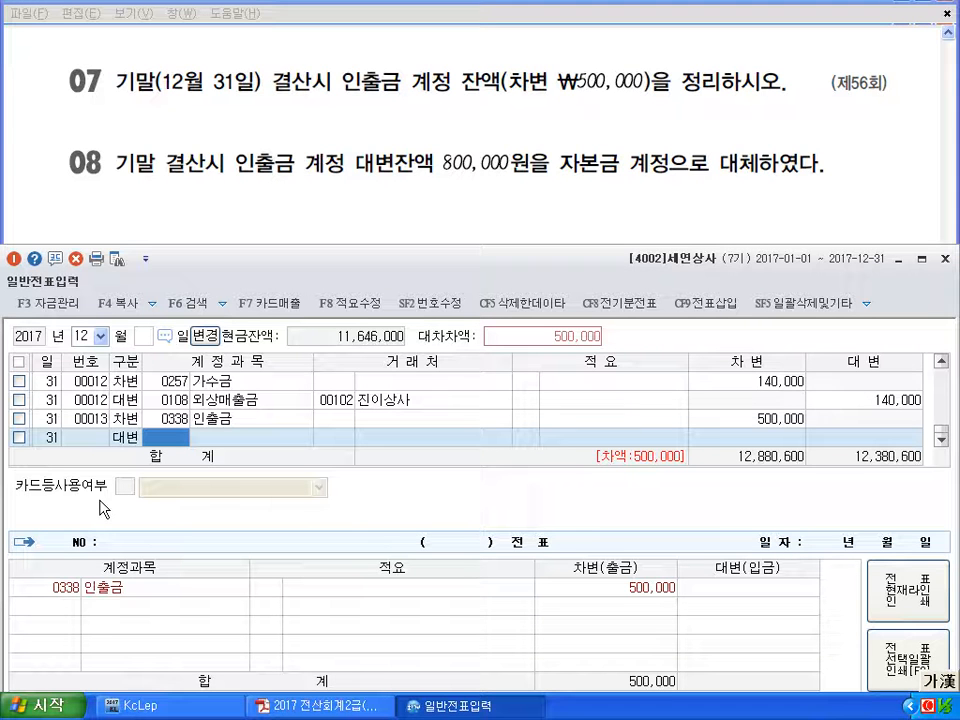
{"action": "key", "text": "Left"}
{"action": "key", "text": "Up"}
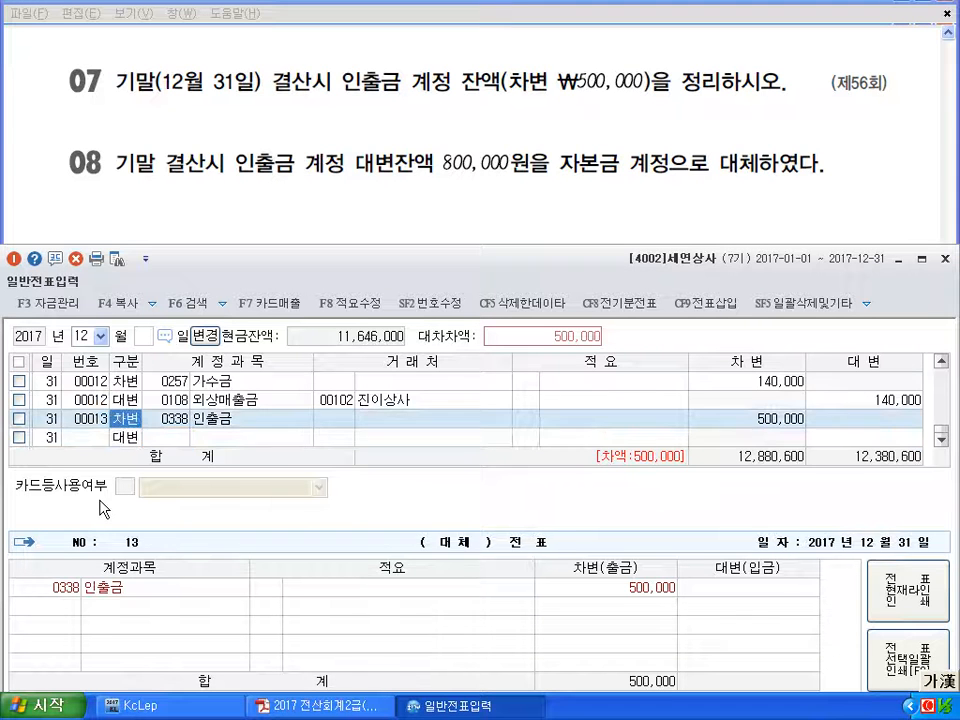
{"action": "type", "text": "4"}
{"action": "key", "text": "Return"}
{"action": "key", "text": "Left"}
{"action": "key", "text": "Down"}
Add a 구분 3 debit line to 자본금 (331) balancing the 500,000
{"action": "type", "text": "3"}
{"action": "key", "text": "Return"}
{"action": "type", "text": "331"}
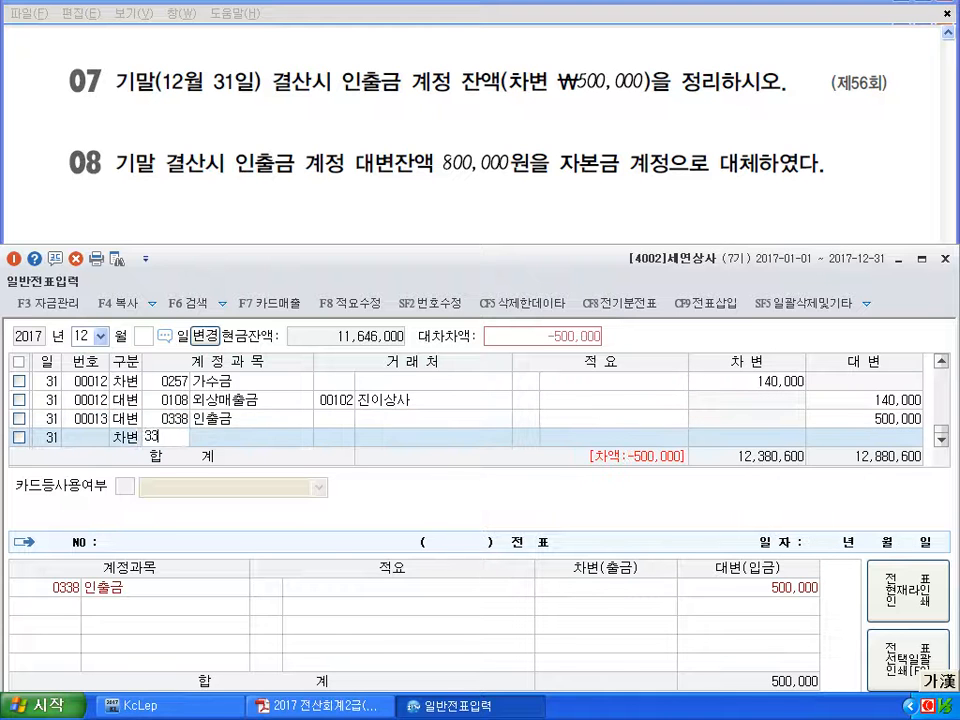
{"action": "key", "text": "Return"}
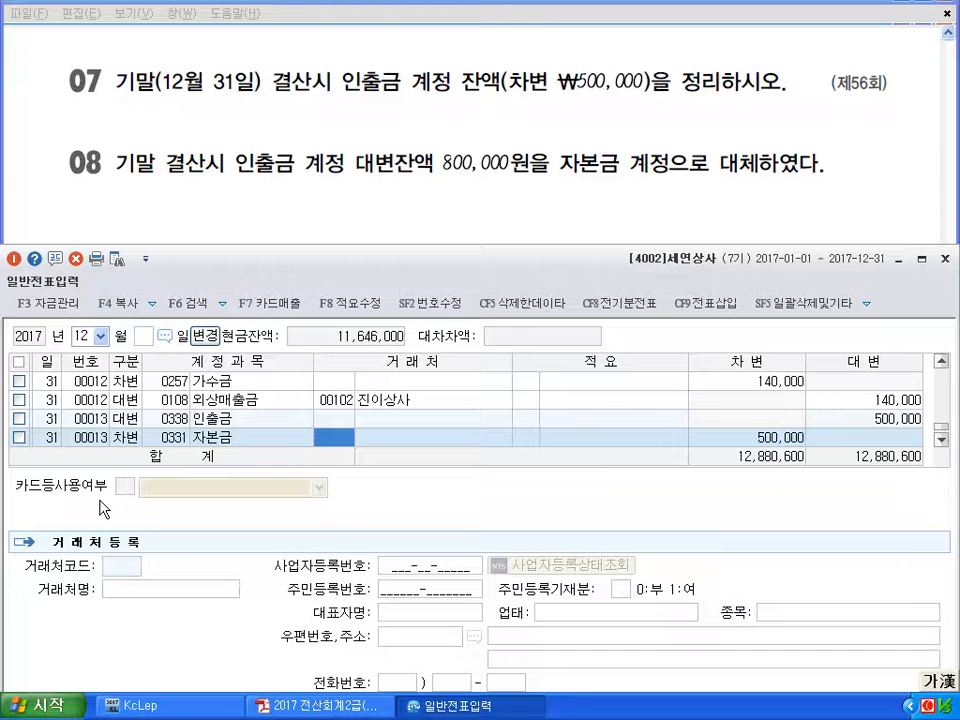
{"action": "key", "text": "Return"}
{"action": "key", "text": "Return"}
{"action": "key", "text": "Return"}
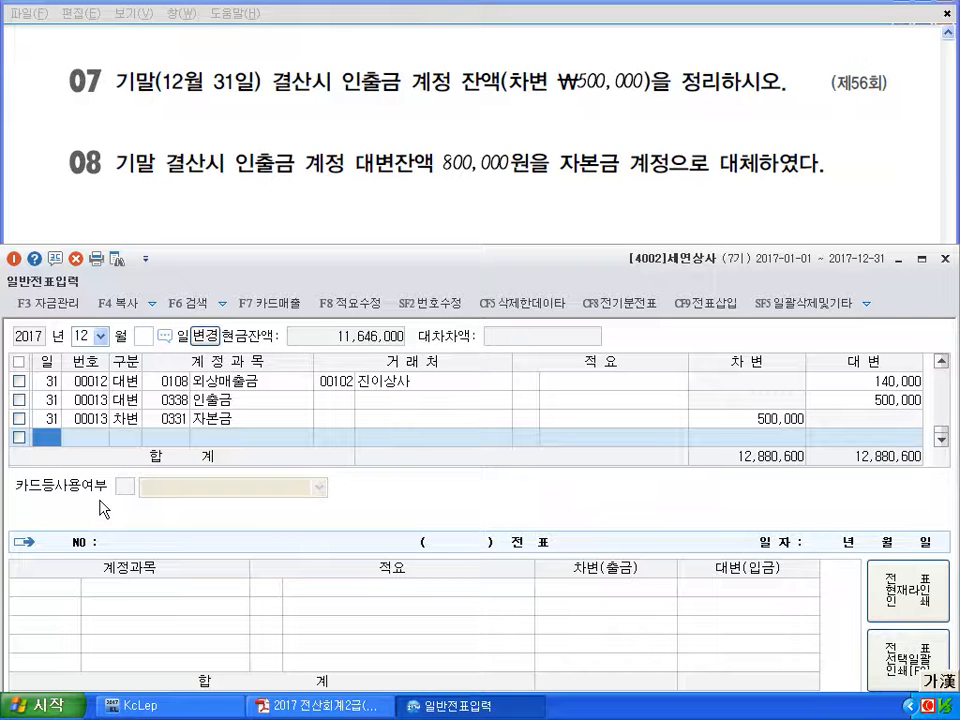
Enter a day 31 voucher debiting 인출금 (338) 800,000 and crediting 자본금 (331)
{"action": "type", "text": "31"}
{"action": "key", "text": "Return"}
{"action": "type", "text": "3"}
{"action": "key", "text": "Return"}
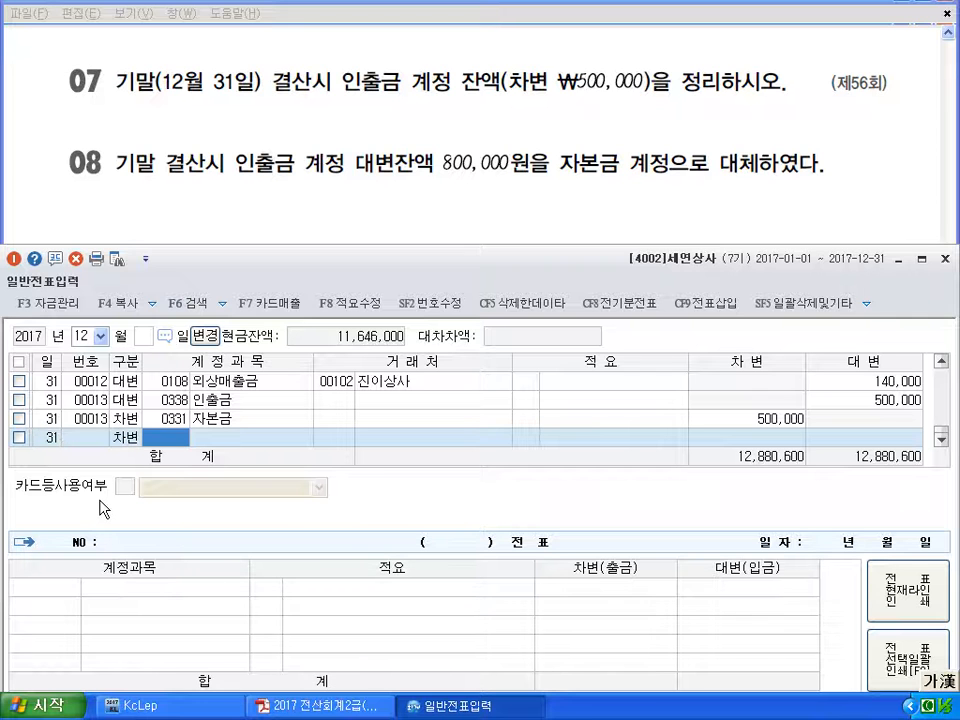
{"action": "type", "text": "338"}
{"action": "key", "text": "Return"}
{"action": "key", "text": "Return"}
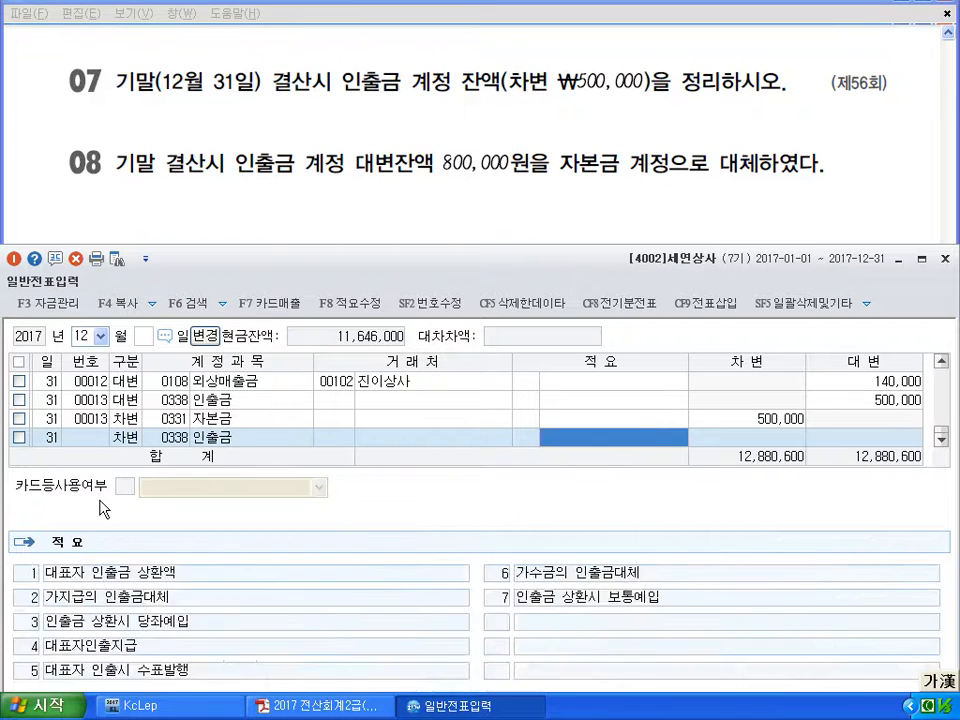
{"action": "key", "text": "Return"}
{"action": "type", "text": "80"}
{"action": "key", "text": "Return"}
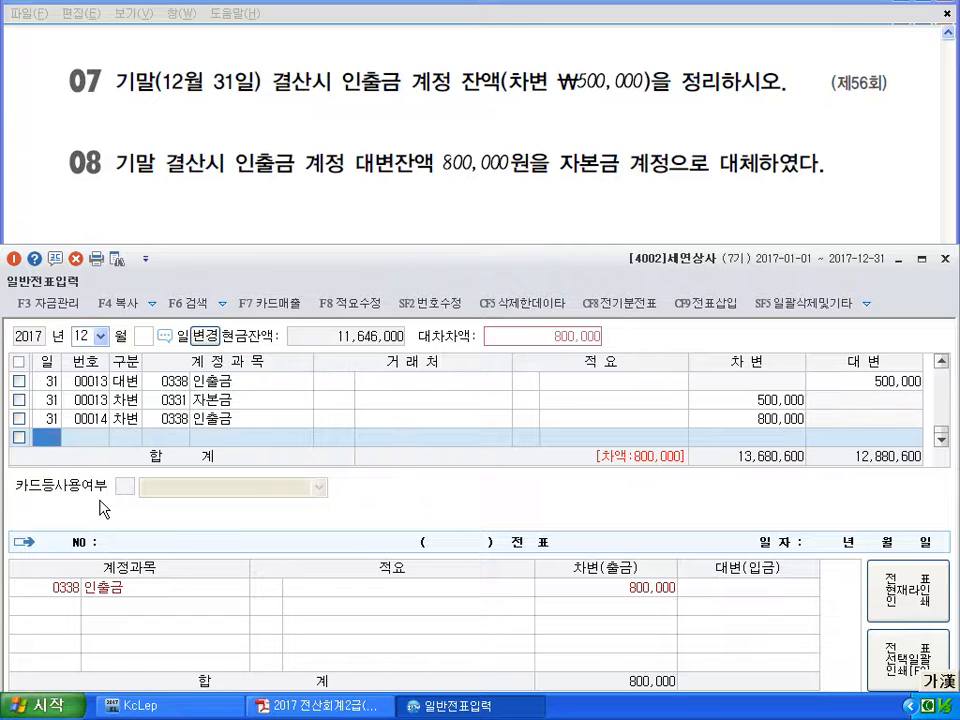
{"action": "key", "text": "Return"}
{"action": "type", "text": "331"}
{"action": "key", "text": "Return"}
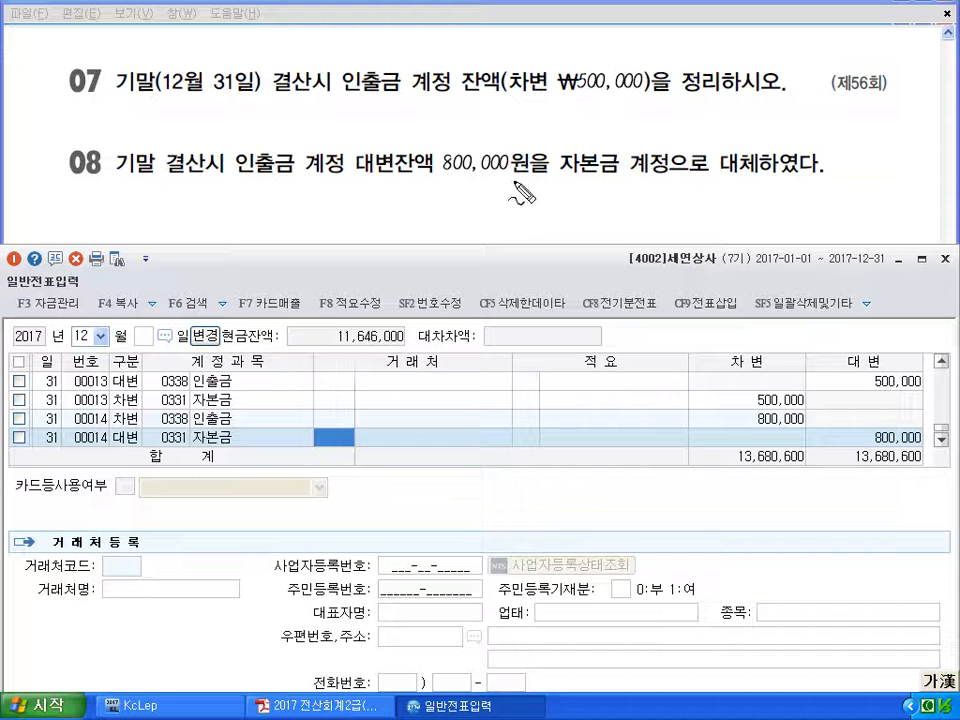
Mark up 대변잔액, 인출금 계정, 차변 and the 500,000 balance in questions 07–08, then clear the marks
{"action": "left_click_drag", "start_coordinate": [357, 180], "coordinate": [484, 184]}
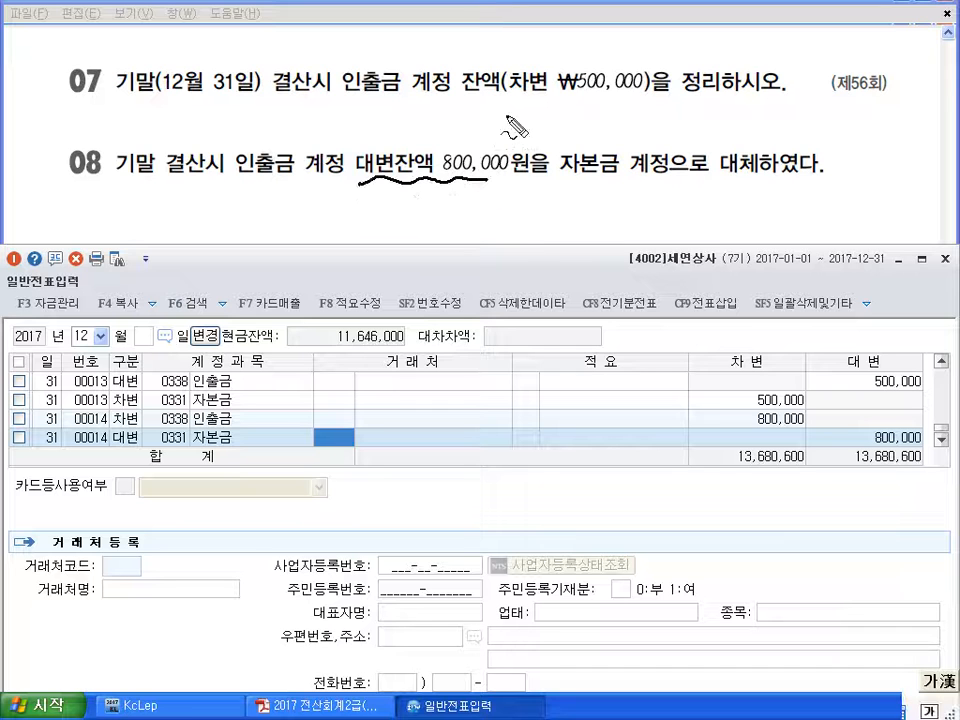
{"action": "mouse_move", "coordinate": [514, 103]}
{"action": "left_mouse_down"}
{"action": "mouse_move", "coordinate": [650, 95]}
{"action": "mouse_move", "coordinate": [655, 50]}
{"action": "mouse_move", "coordinate": [503, 108]}
{"action": "mouse_move", "coordinate": [511, 108]}
{"action": "left_mouse_up"}
{"action": "mouse_move", "coordinate": [528, 94]}
{"action": "left_mouse_down"}
{"action": "mouse_move", "coordinate": [522, 112]}
{"action": "mouse_move", "coordinate": [578, 133]}
{"action": "left_mouse_up"}
{"action": "left_click_drag", "start_coordinate": [369, 105], "coordinate": [477, 96]}
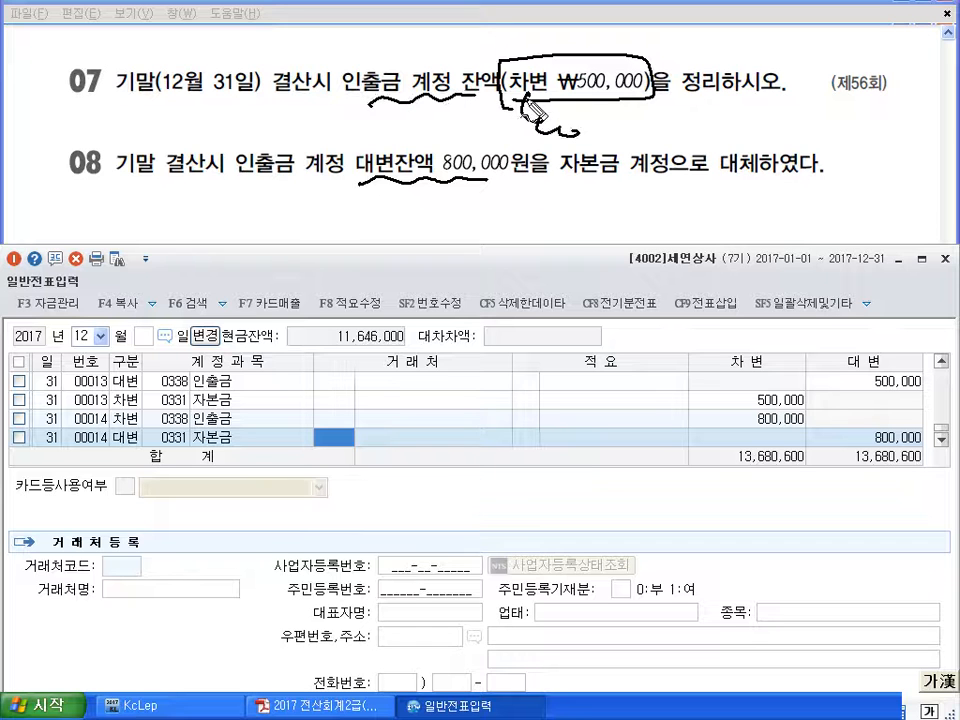
{"action": "mouse_move", "coordinate": [541, 96]}
{"action": "left_mouse_down"}
{"action": "mouse_move", "coordinate": [503, 74]}
{"action": "mouse_move", "coordinate": [544, 96]}
{"action": "mouse_move", "coordinate": [514, 113]}
{"action": "left_mouse_up"}
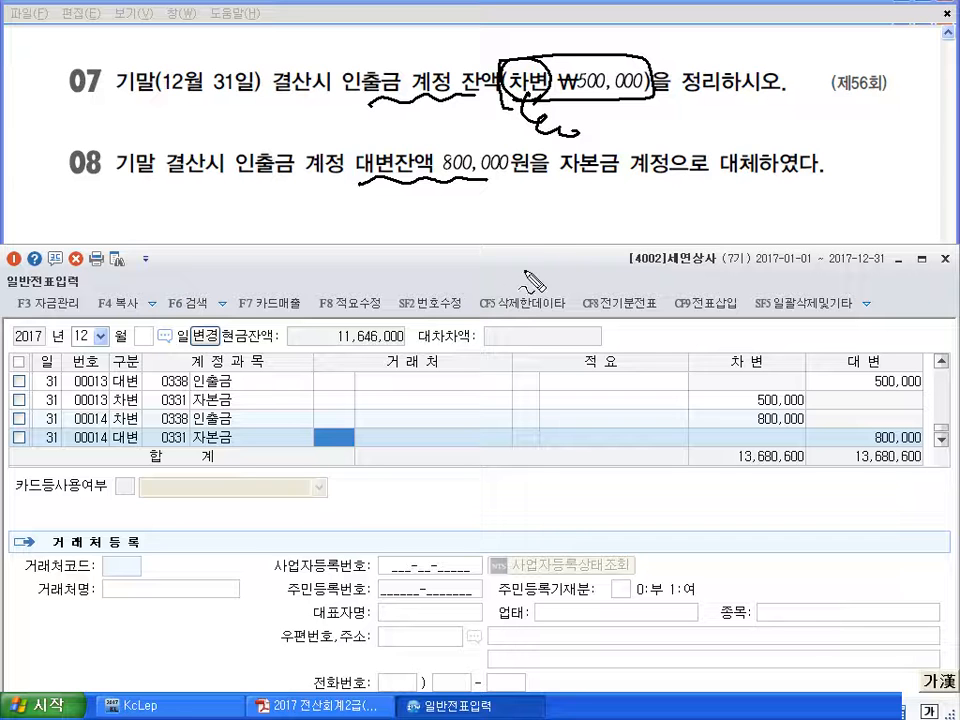
{"action": "key", "text": "Escape"}
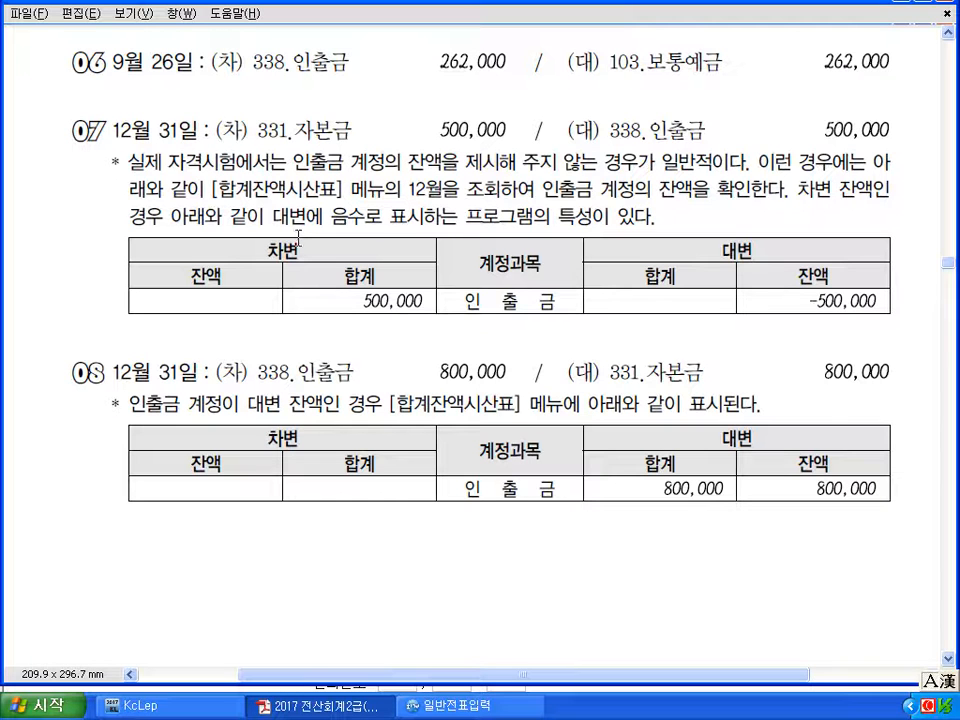
Underline 인출금, 500,000 and -500,000 in the first answer table and circle the 800,000 credit
{"action": "key", "text": "ctrl+shift+d"}
{"action": "left_click_drag", "start_coordinate": [468, 323], "coordinate": [548, 316]}
{"action": "left_click_drag", "start_coordinate": [355, 320], "coordinate": [418, 316]}
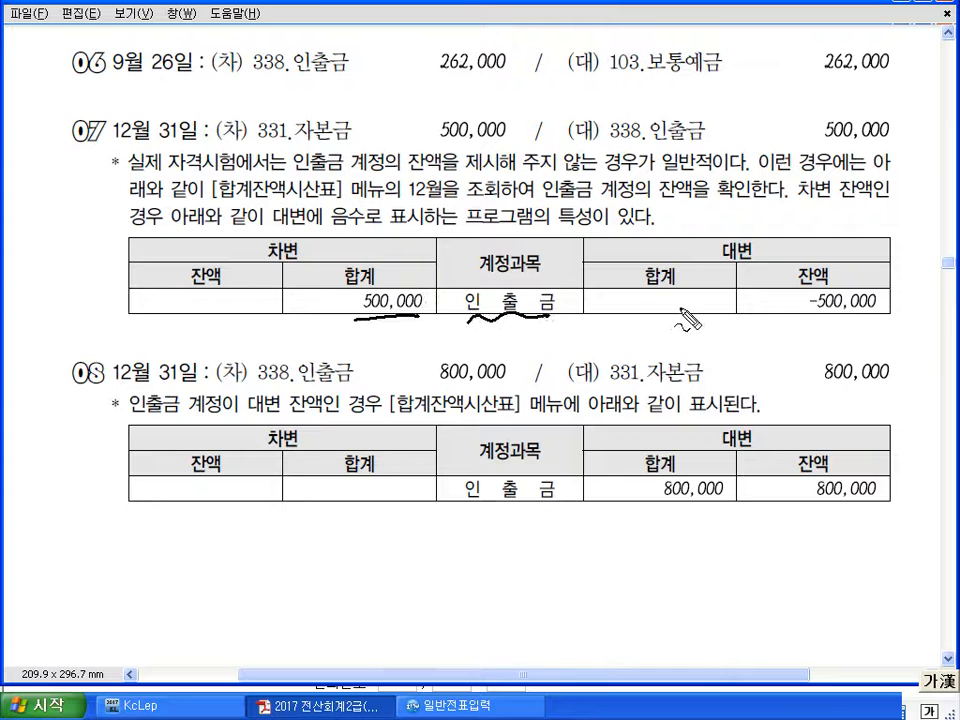
{"action": "left_click_drag", "start_coordinate": [810, 318], "coordinate": [857, 324]}
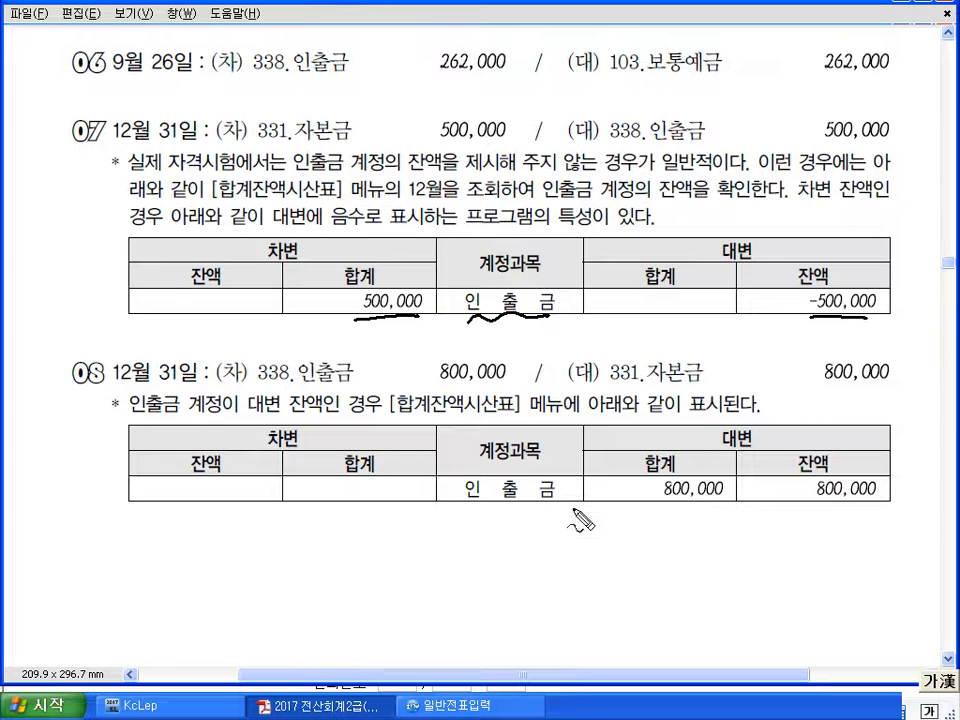
{"action": "left_click_drag", "start_coordinate": [482, 515], "coordinate": [575, 511]}
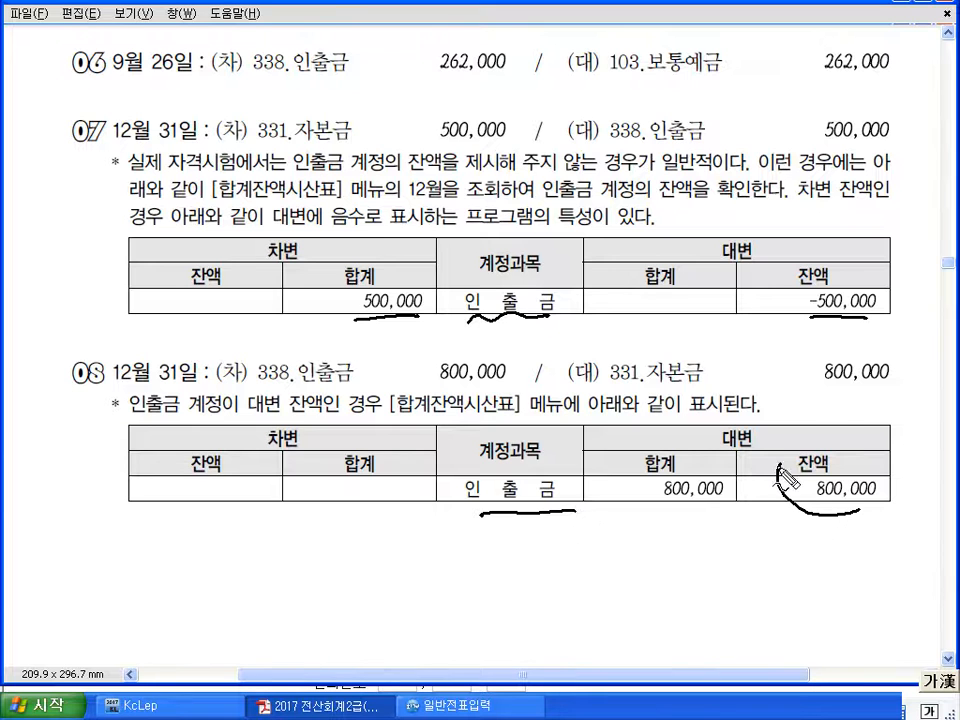
{"action": "left_click_drag", "start_coordinate": [790, 462], "coordinate": [843, 520]}
{"action": "left_click_drag", "start_coordinate": [708, 452], "coordinate": [776, 454]}
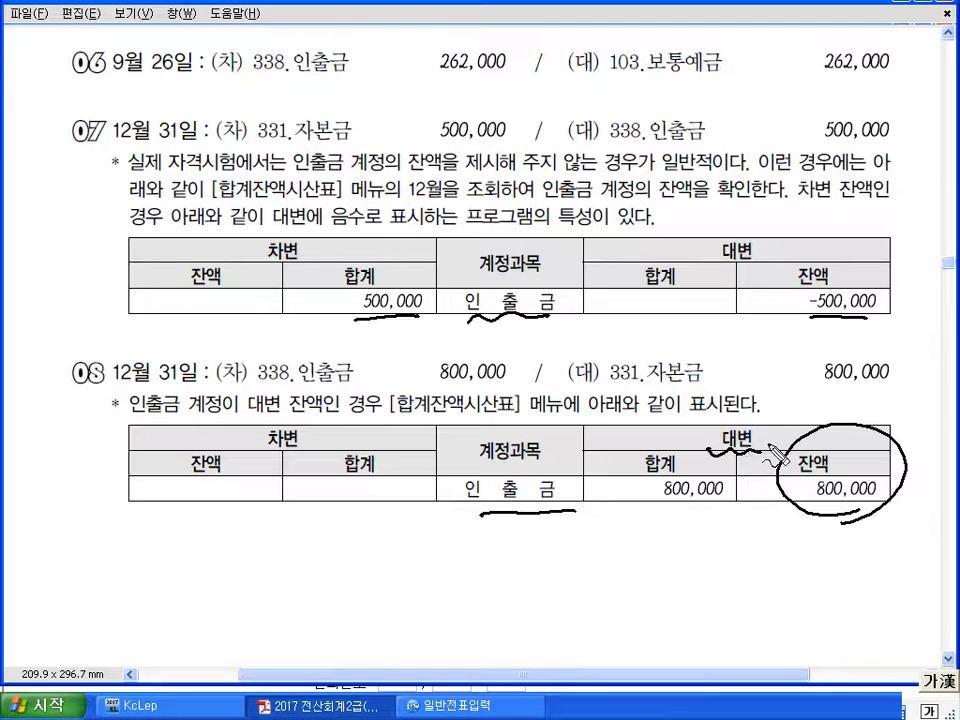
Handwrite a 500,000 debit balance, cross out -500,000, and box the 800,000 and 500,000 totals
{"action": "mouse_move", "coordinate": [177, 287]}
{"action": "left_mouse_down"}
{"action": "mouse_move", "coordinate": [178, 308]}
{"action": "mouse_move", "coordinate": [264, 300]}
{"action": "left_mouse_up"}
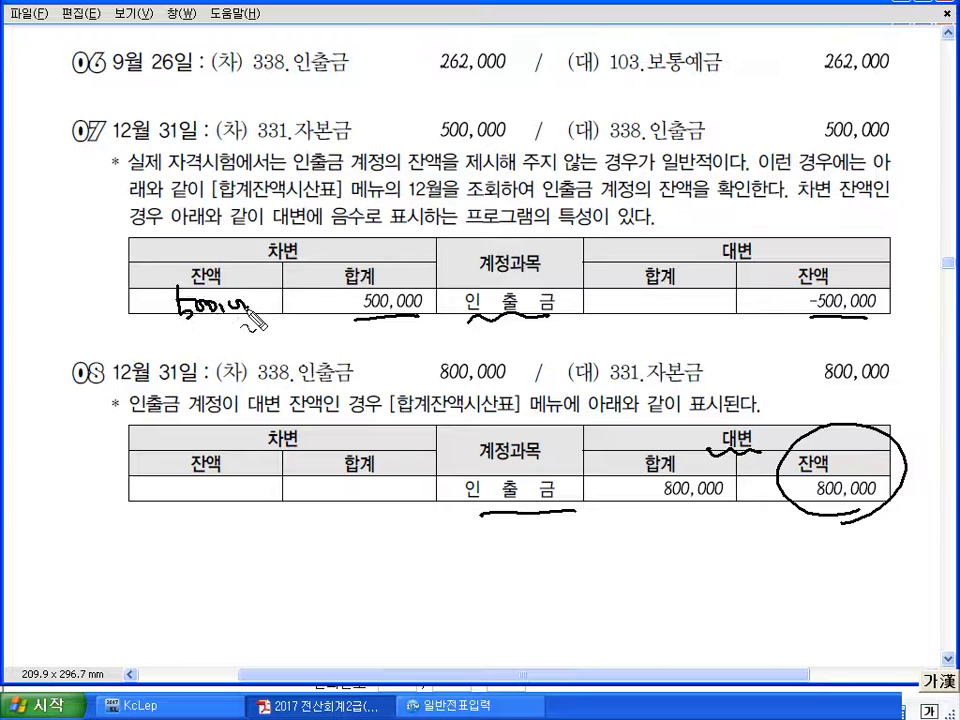
{"action": "left_click_drag", "start_coordinate": [850, 282], "coordinate": [810, 328]}
{"action": "left_click_drag", "start_coordinate": [815, 283], "coordinate": [852, 325]}
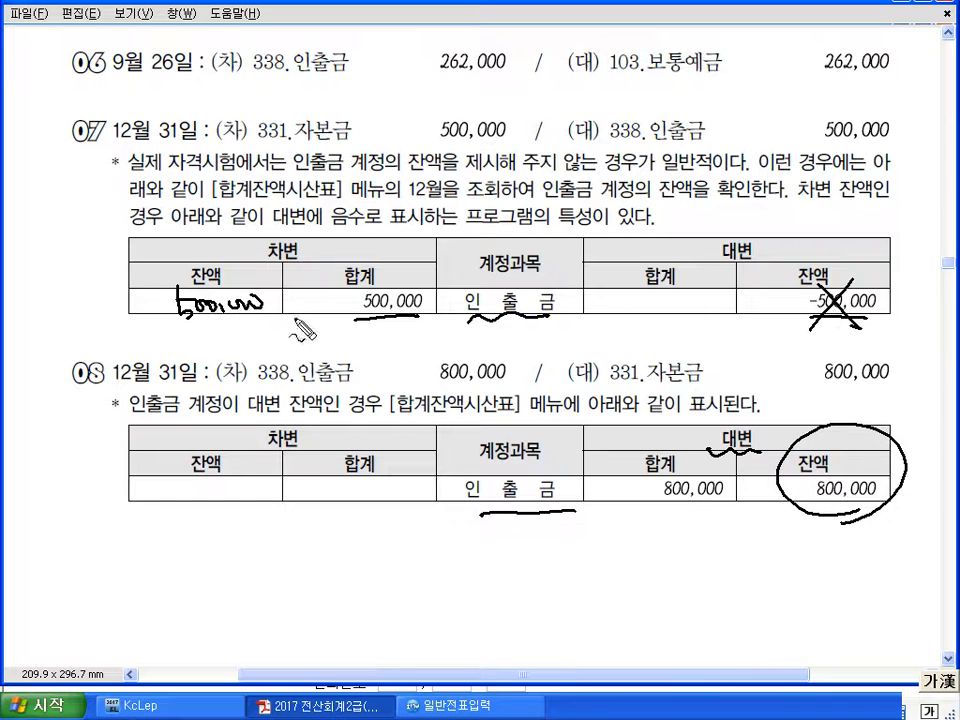
{"action": "mouse_move", "coordinate": [240, 270]}
{"action": "left_mouse_down"}
{"action": "mouse_move", "coordinate": [180, 330]}
{"action": "mouse_move", "coordinate": [225, 283]}
{"action": "mouse_move", "coordinate": [360, 205]}
{"action": "mouse_move", "coordinate": [812, 262]}
{"action": "mouse_move", "coordinate": [808, 272]}
{"action": "left_mouse_up"}
{"action": "left_click_drag", "start_coordinate": [811, 321], "coordinate": [878, 317]}
{"action": "mouse_move", "coordinate": [648, 528]}
{"action": "left_mouse_down"}
{"action": "mouse_move", "coordinate": [893, 520]}
{"action": "mouse_move", "coordinate": [893, 460]}
{"action": "mouse_move", "coordinate": [597, 466]}
{"action": "mouse_move", "coordinate": [600, 522]}
{"action": "mouse_move", "coordinate": [748, 530]}
{"action": "left_mouse_up"}
{"action": "mouse_move", "coordinate": [815, 488]}
{"action": "left_mouse_down"}
{"action": "mouse_move", "coordinate": [620, 372]}
{"action": "mouse_move", "coordinate": [396, 489]}
{"action": "mouse_move", "coordinate": [404, 480]}
{"action": "left_mouse_up"}
{"action": "left_click_drag", "start_coordinate": [812, 544], "coordinate": [810, 545]}
{"action": "mouse_move", "coordinate": [420, 321]}
{"action": "left_mouse_down"}
{"action": "mouse_move", "coordinate": [345, 324]}
{"action": "mouse_move", "coordinate": [432, 278]}
{"action": "mouse_move", "coordinate": [432, 327]}
{"action": "left_mouse_up"}
{"action": "mouse_move", "coordinate": [796, 322]}
{"action": "left_mouse_down"}
{"action": "mouse_move", "coordinate": [800, 295]}
{"action": "mouse_move", "coordinate": [876, 318]}
{"action": "left_mouse_up"}
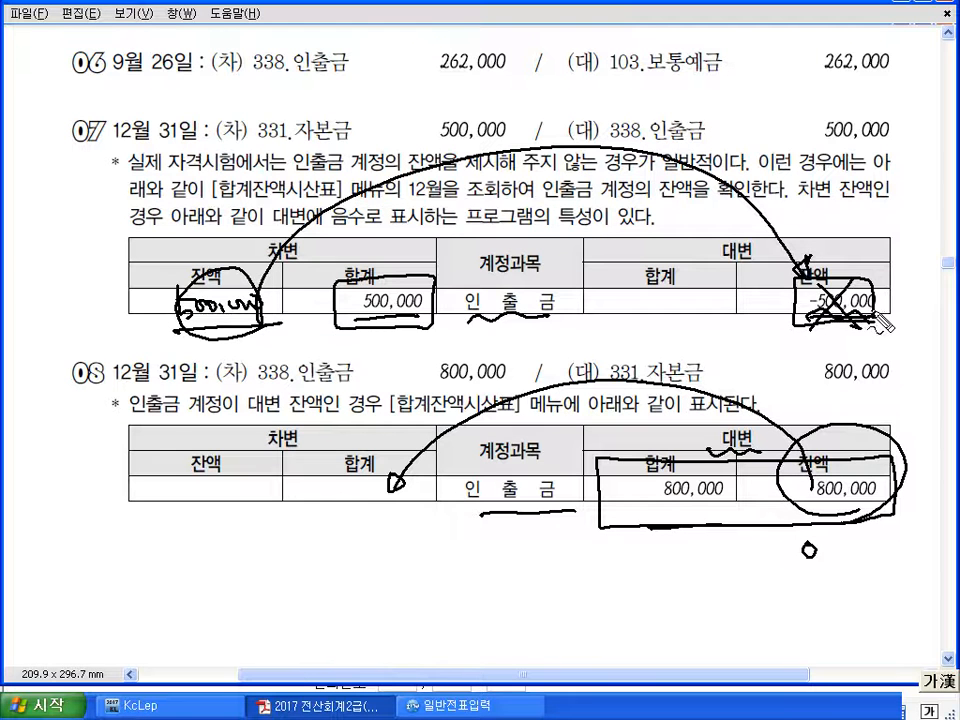
{"action": "mouse_move", "coordinate": [286, 320]}
{"action": "left_mouse_down"}
{"action": "mouse_move", "coordinate": [283, 333]}
{"action": "mouse_move", "coordinate": [297, 343]}
{"action": "left_mouse_up"}
{"action": "mouse_move", "coordinate": [298, 322]}
{"action": "left_mouse_down"}
{"action": "mouse_move", "coordinate": [301, 340]}
{"action": "mouse_move", "coordinate": [328, 334]}
{"action": "left_mouse_up"}
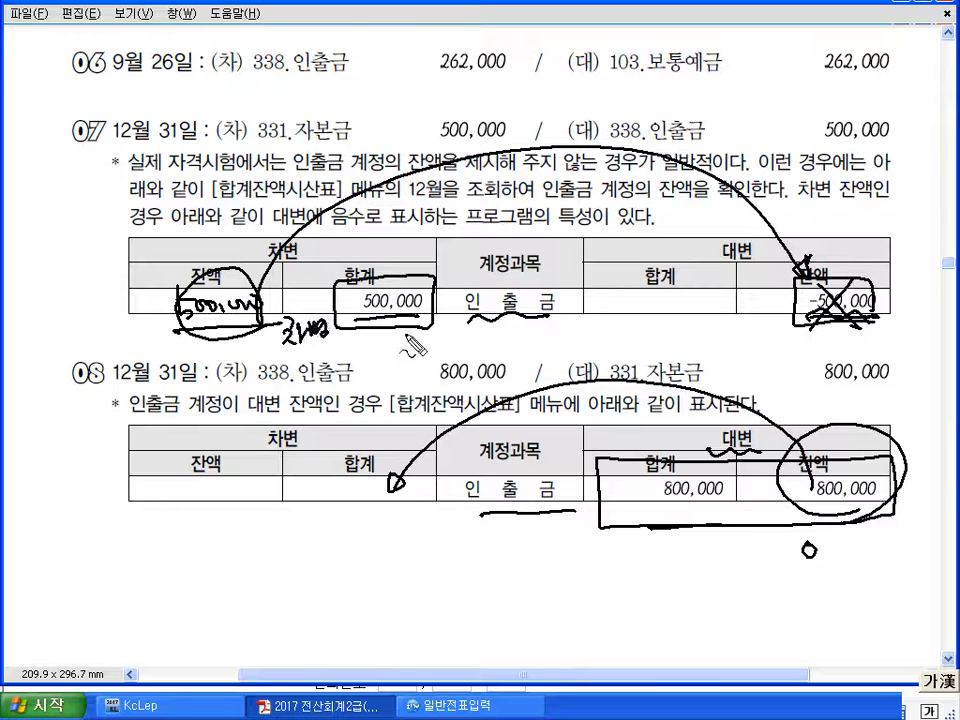
Circle 특성, link the debit-balance note to -500,000, then clear the marks and return to KcLep
{"action": "mouse_move", "coordinate": [584, 233]}
{"action": "left_mouse_down"}
{"action": "mouse_move", "coordinate": [557, 210]}
{"action": "mouse_move", "coordinate": [590, 231]}
{"action": "left_mouse_up"}
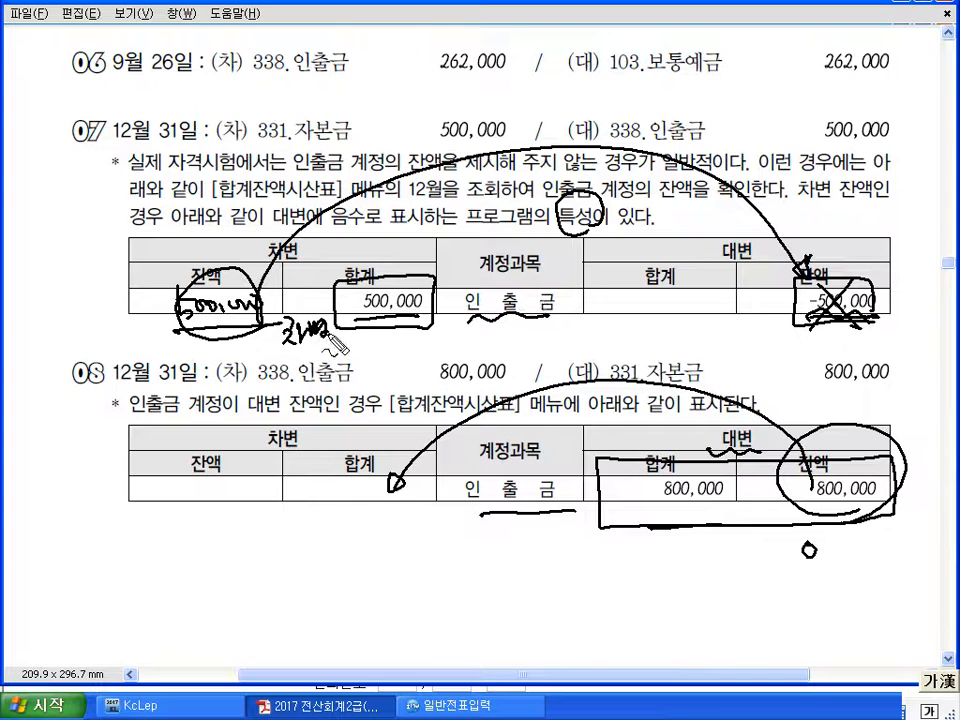
{"action": "mouse_move", "coordinate": [262, 322]}
{"action": "left_mouse_down"}
{"action": "mouse_move", "coordinate": [205, 328]}
{"action": "mouse_move", "coordinate": [792, 293]}
{"action": "mouse_move", "coordinate": [790, 282]}
{"action": "mouse_move", "coordinate": [850, 345]}
{"action": "mouse_move", "coordinate": [532, 206]}
{"action": "mouse_move", "coordinate": [286, 271]}
{"action": "mouse_move", "coordinate": [682, 243]}
{"action": "mouse_move", "coordinate": [711, 257]}
{"action": "left_mouse_up"}
{"action": "mouse_move", "coordinate": [262, 232]}
{"action": "left_mouse_down"}
{"action": "mouse_move", "coordinate": [150, 258]}
{"action": "mouse_move", "coordinate": [212, 285]}
{"action": "mouse_move", "coordinate": [283, 352]}
{"action": "left_mouse_up"}
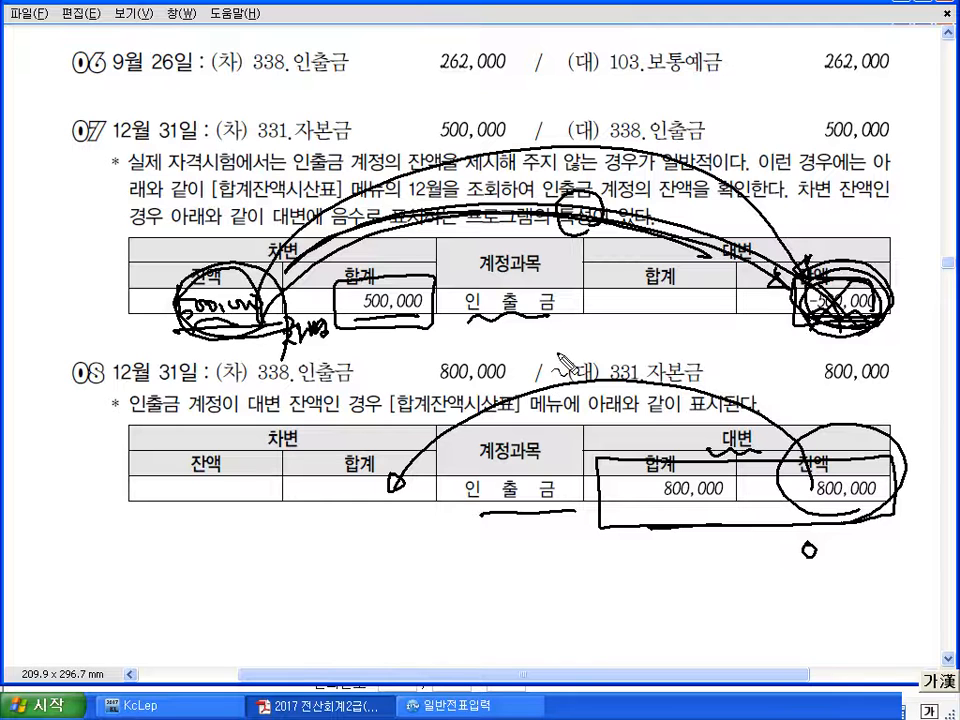
{"action": "key", "text": "Escape"}
{"action": "left_click", "coordinate": [155, 704]}
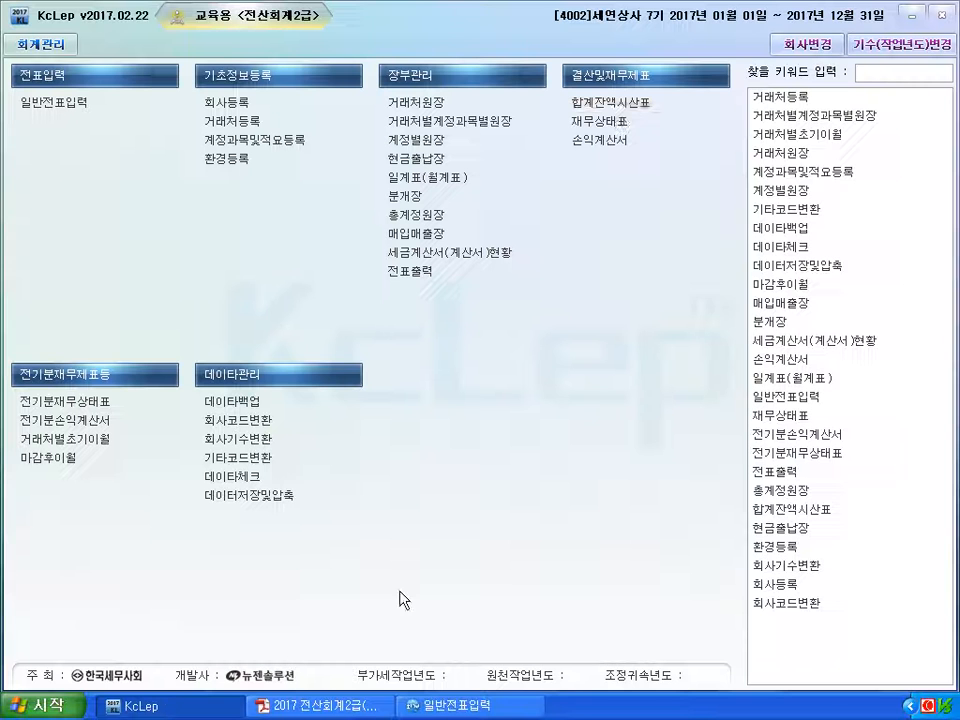
{"action": "left_click", "coordinate": [615, 103]}
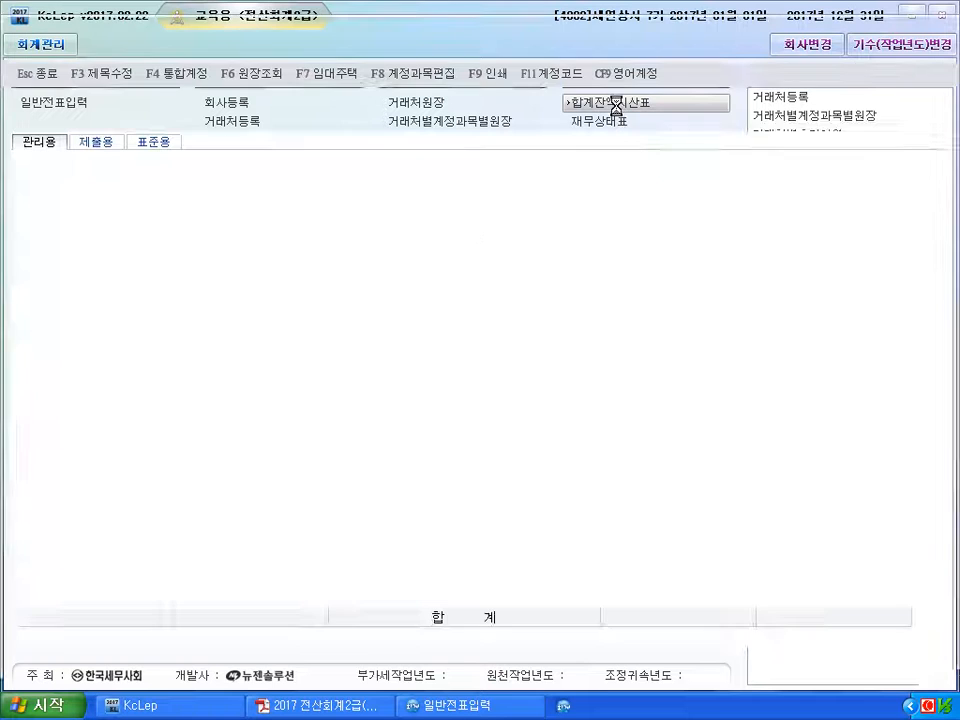
{"action": "key", "text": "Return"}
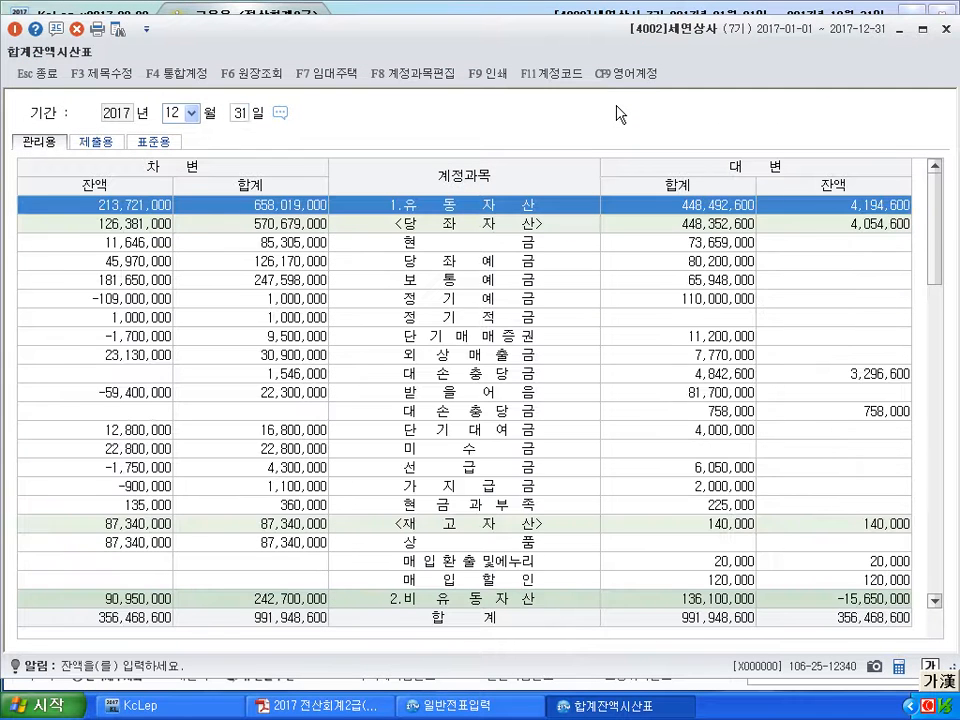
{"action": "scroll", "coordinate": [617, 115], "scroll_direction": "down", "scroll_amount": 15}
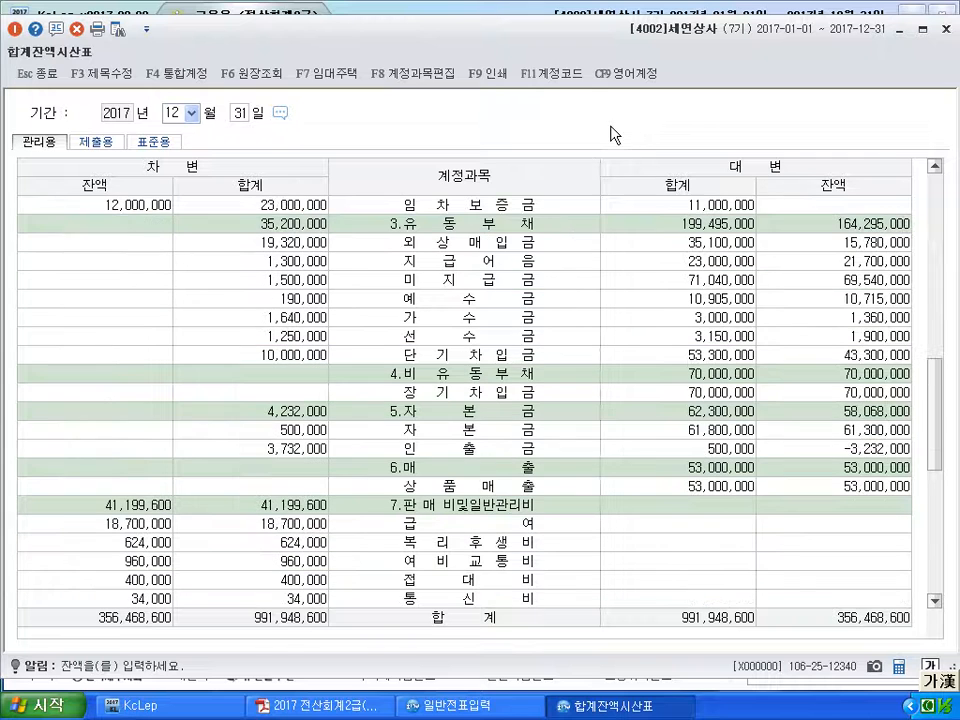
{"action": "left_click", "coordinate": [483, 452]}
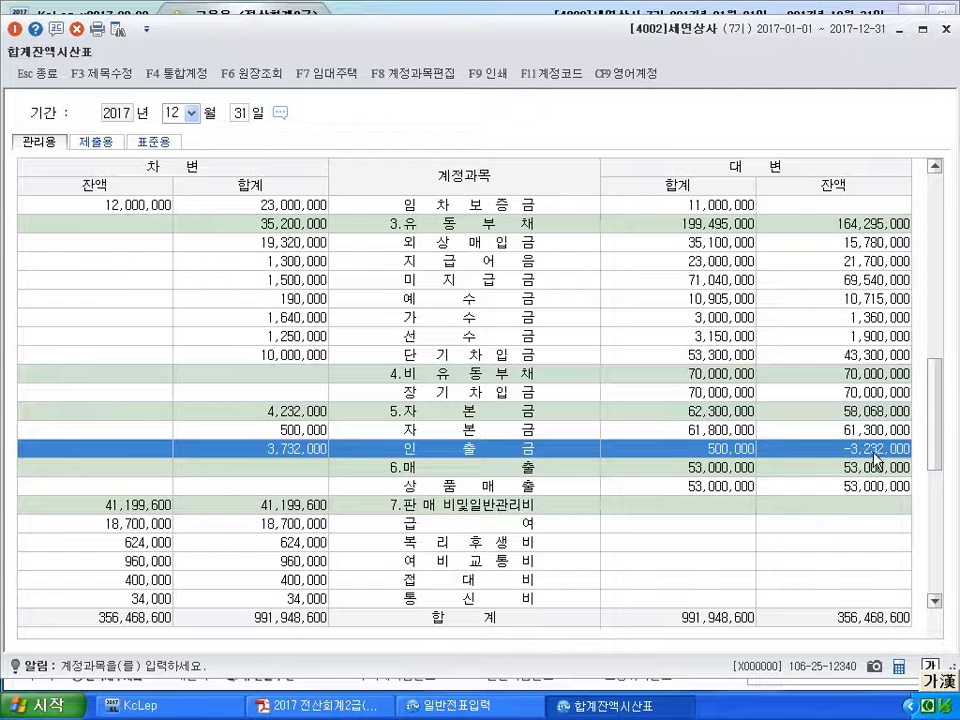
{"action": "left_click", "coordinate": [129, 454]}
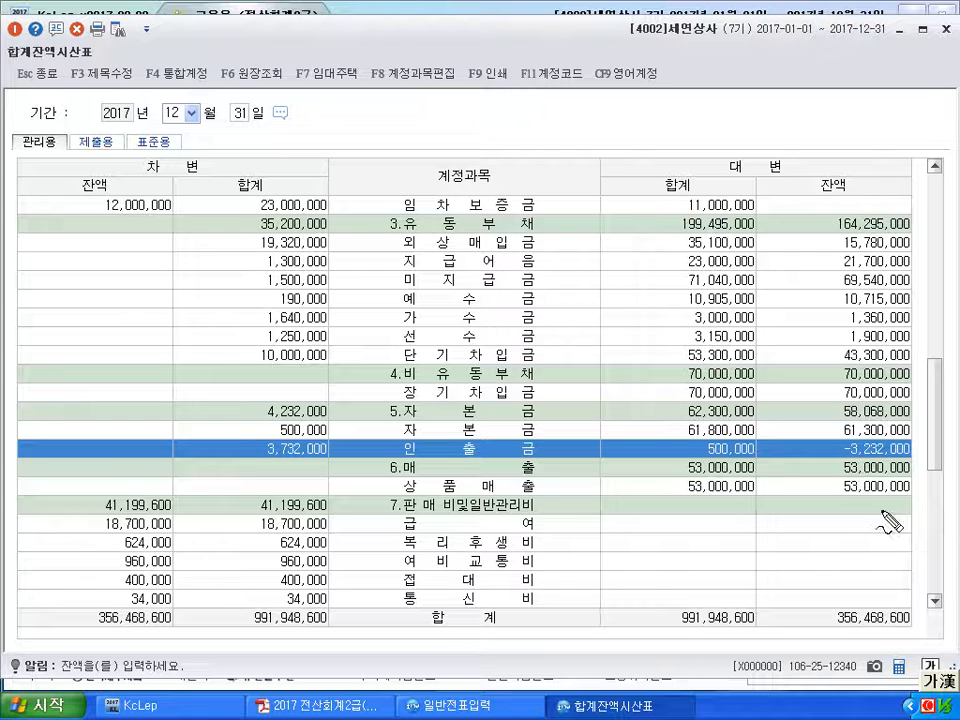
{"action": "mouse_move", "coordinate": [440, 140]}
{"action": "left_mouse_down"}
{"action": "mouse_move", "coordinate": [442, 150]}
{"action": "mouse_move", "coordinate": [485, 155]}
{"action": "left_mouse_up"}
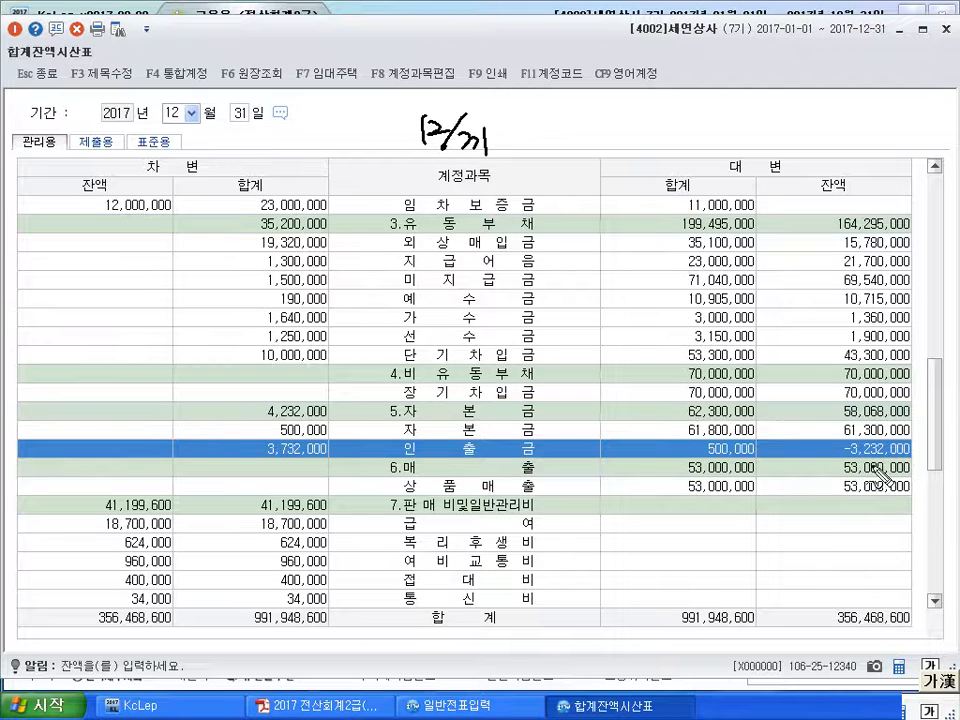
{"action": "mouse_move", "coordinate": [915, 466]}
{"action": "left_mouse_down"}
{"action": "mouse_move", "coordinate": [840, 466]}
{"action": "mouse_move", "coordinate": [880, 442]}
{"action": "mouse_move", "coordinate": [918, 452]}
{"action": "left_mouse_up"}
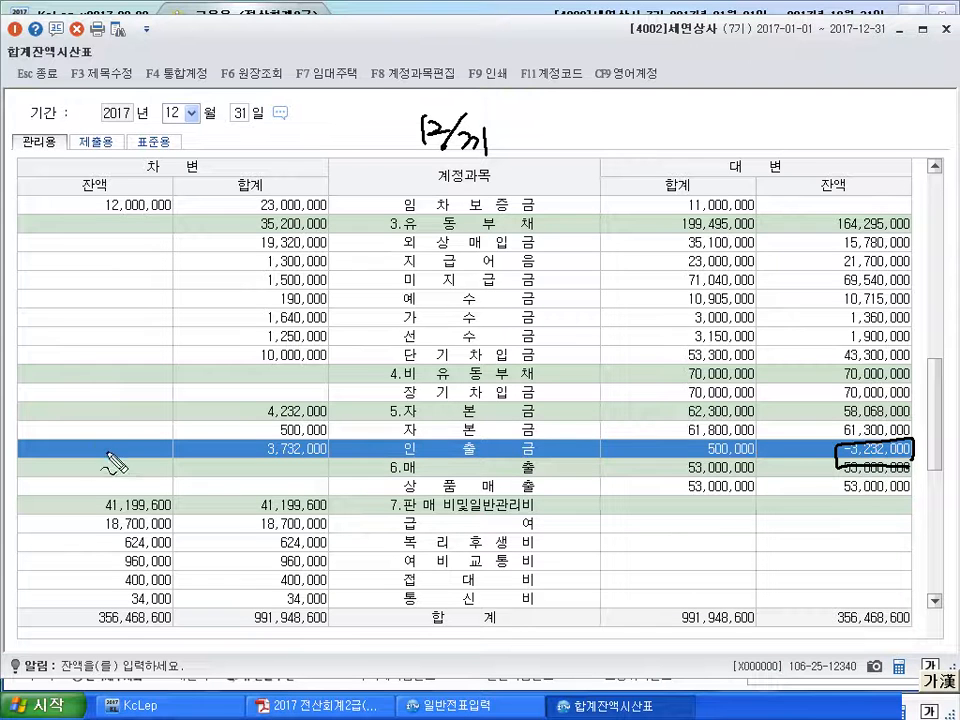
{"action": "mouse_move", "coordinate": [86, 448]}
{"action": "left_mouse_down"}
{"action": "mouse_move", "coordinate": [108, 476]}
{"action": "mouse_move", "coordinate": [75, 440]}
{"action": "mouse_move", "coordinate": [124, 472]}
{"action": "left_mouse_up"}
{"action": "left_click_drag", "start_coordinate": [264, 540], "coordinate": [278, 532]}
{"action": "left_click_drag", "start_coordinate": [493, 508], "coordinate": [499, 565]}
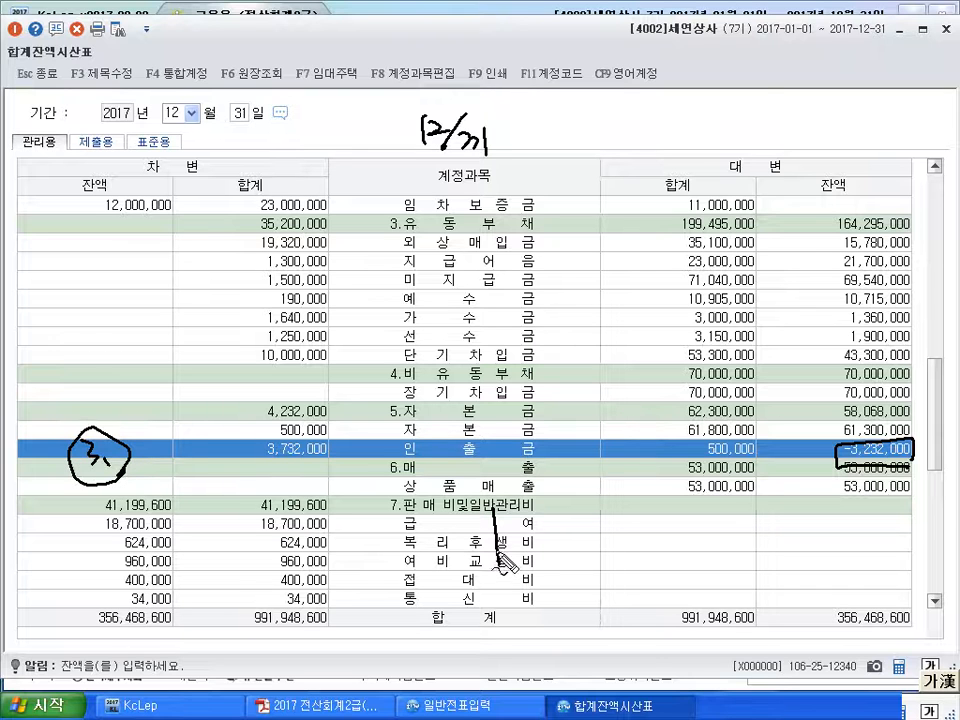
{"action": "left_click_drag", "start_coordinate": [551, 520], "coordinate": [567, 528]}
{"action": "mouse_move", "coordinate": [559, 530]}
{"action": "left_mouse_down"}
{"action": "mouse_move", "coordinate": [586, 524]}
{"action": "mouse_move", "coordinate": [592, 537]}
{"action": "left_mouse_up"}
{"action": "left_click_drag", "start_coordinate": [594, 522], "coordinate": [621, 520]}
{"action": "left_click_drag", "start_coordinate": [326, 528], "coordinate": [347, 542]}
{"action": "mouse_move", "coordinate": [346, 518]}
{"action": "left_mouse_down"}
{"action": "mouse_move", "coordinate": [349, 547]}
{"action": "mouse_move", "coordinate": [388, 548]}
{"action": "left_mouse_up"}
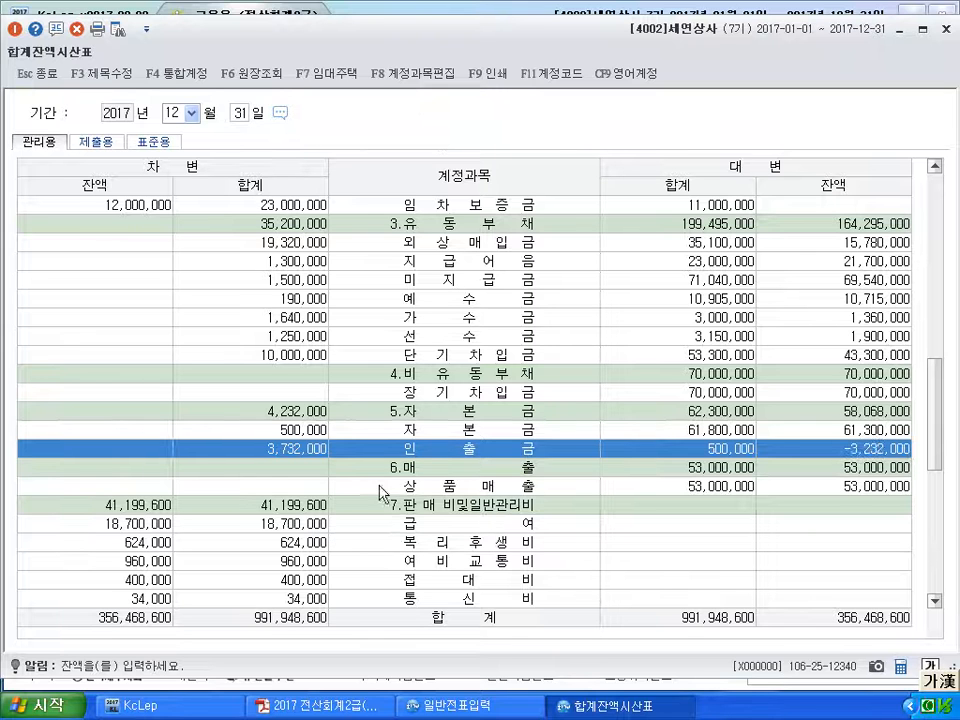
{"action": "left_click", "coordinate": [945, 29]}
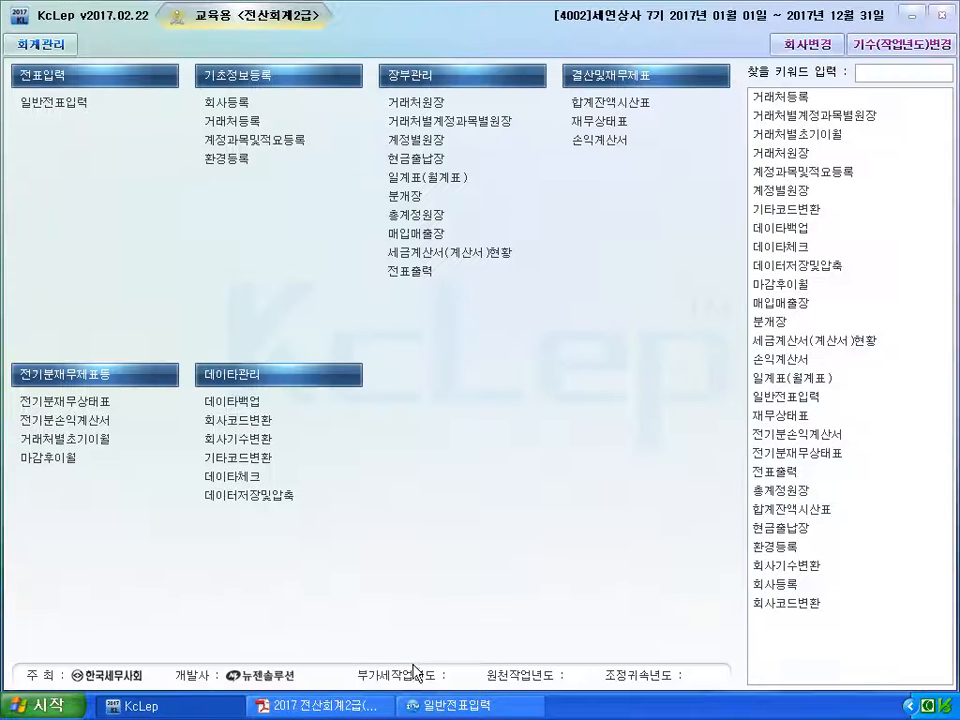